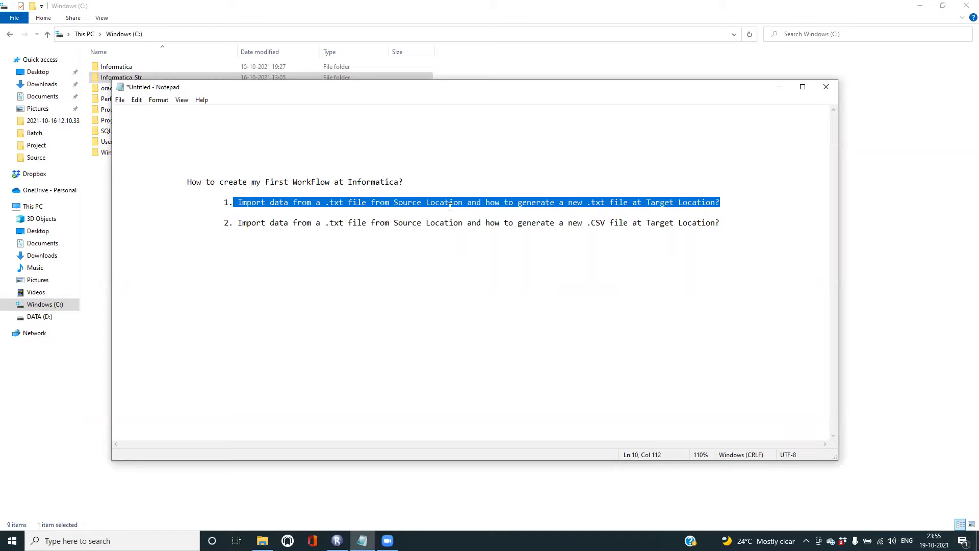
# - Highlight the second planned Informatica task in the Notepad outline, then minimize Notepad
pyautogui.click(235, 223)
pyautogui.moveTo(235, 223); pyautogui.dragTo(719, 224)
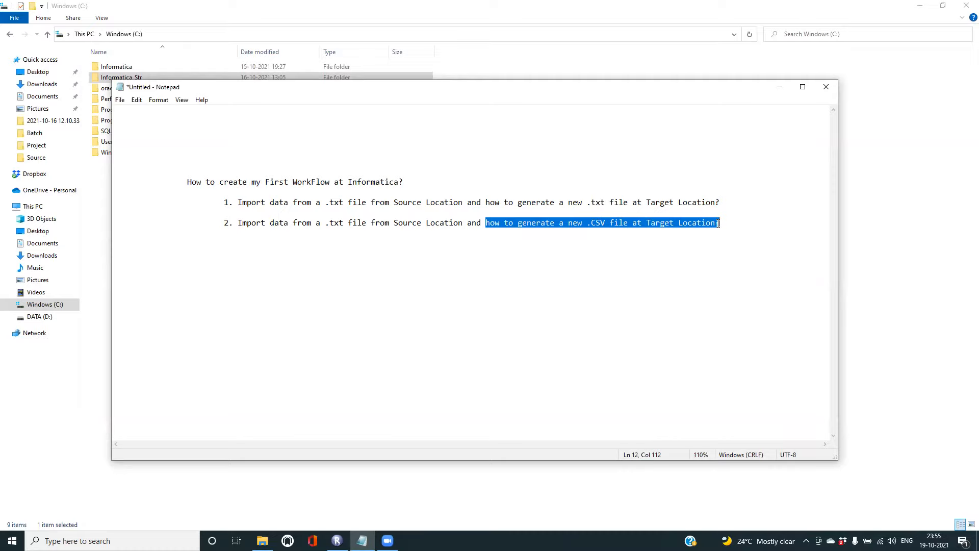
pyautogui.click(779, 88)
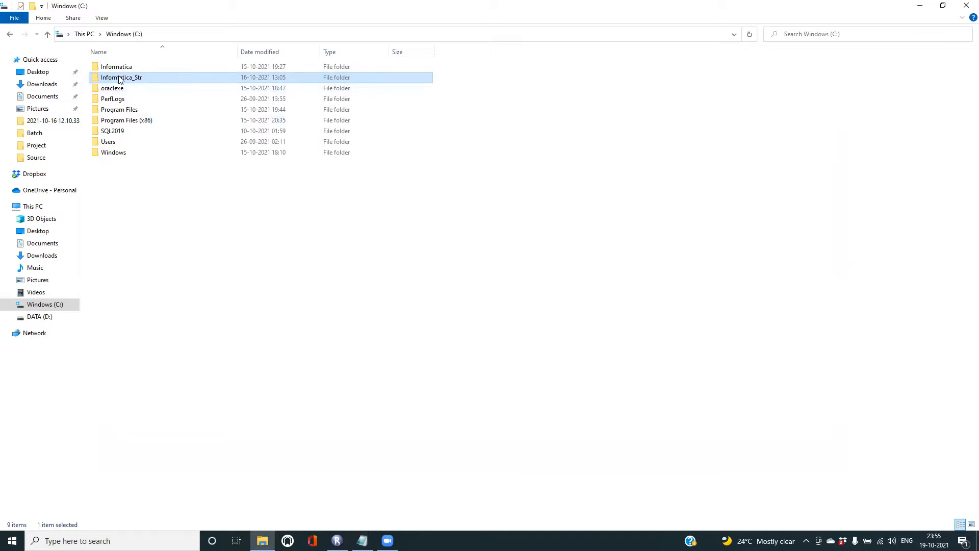
# - Open the Test_Data file from Informatica_Str > Source
pyautogui.moveTo(120, 80)
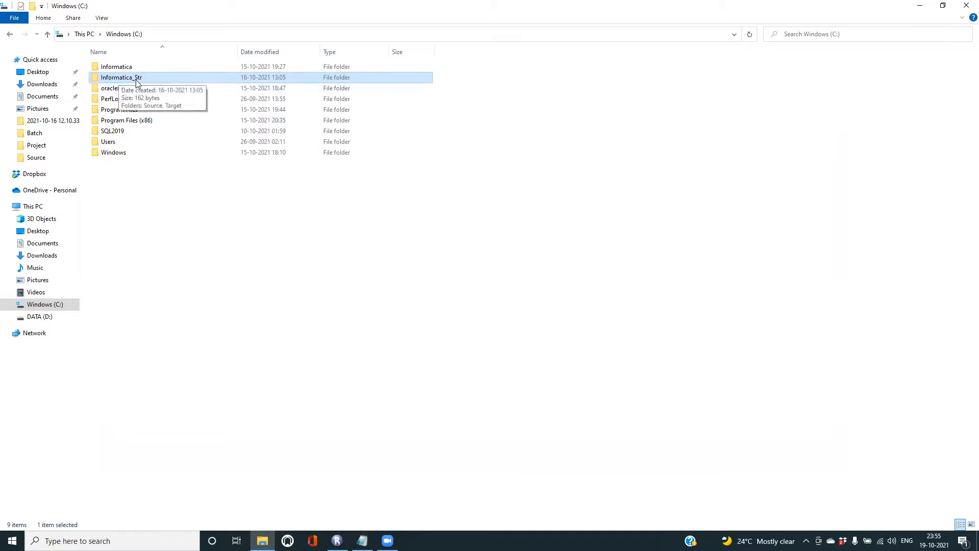
pyautogui.doubleClick(136, 80)
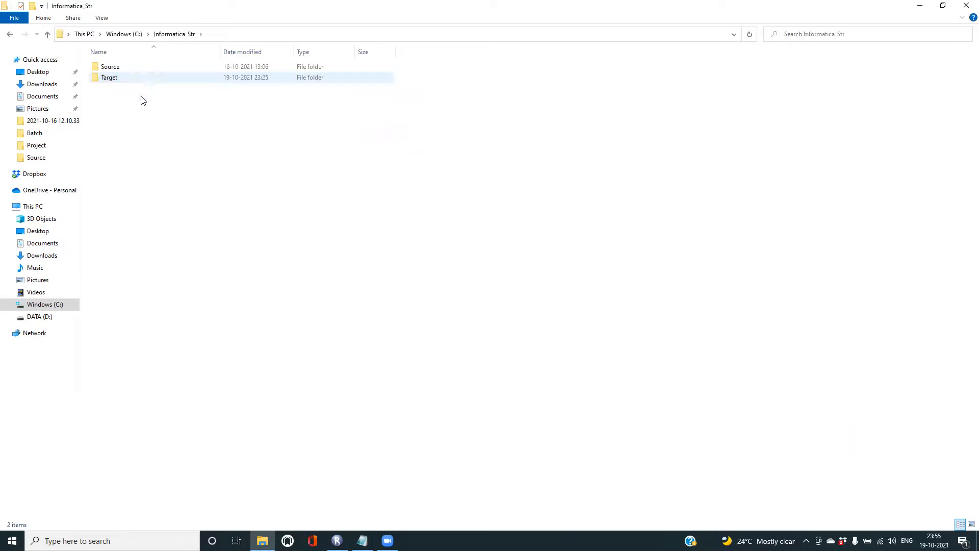
pyautogui.doubleClick(110, 71)
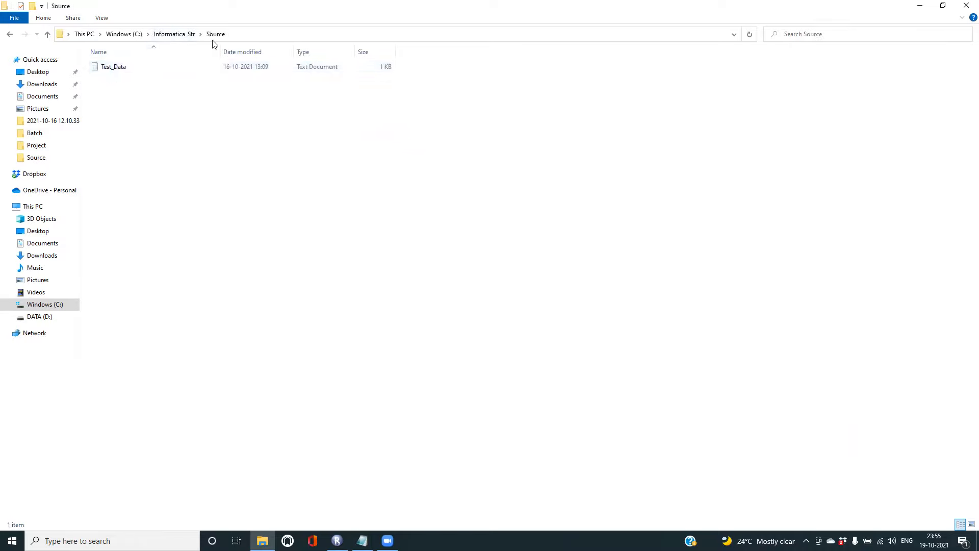
pyautogui.doubleClick(114, 70)
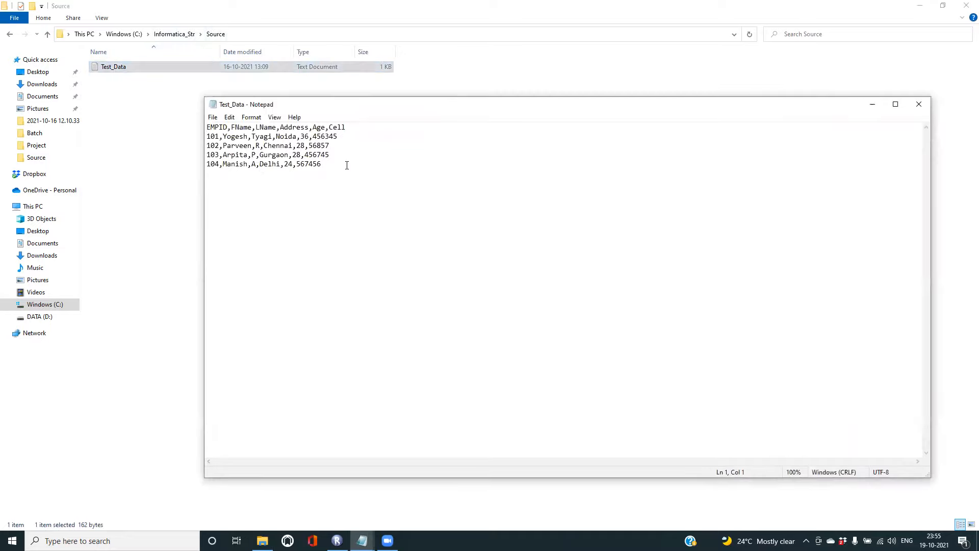
# - Review Test_Data's header line and rows 101–104, then close it and return to Informatica_Str
pyautogui.moveTo(346, 163); pyautogui.dragTo(206, 136)
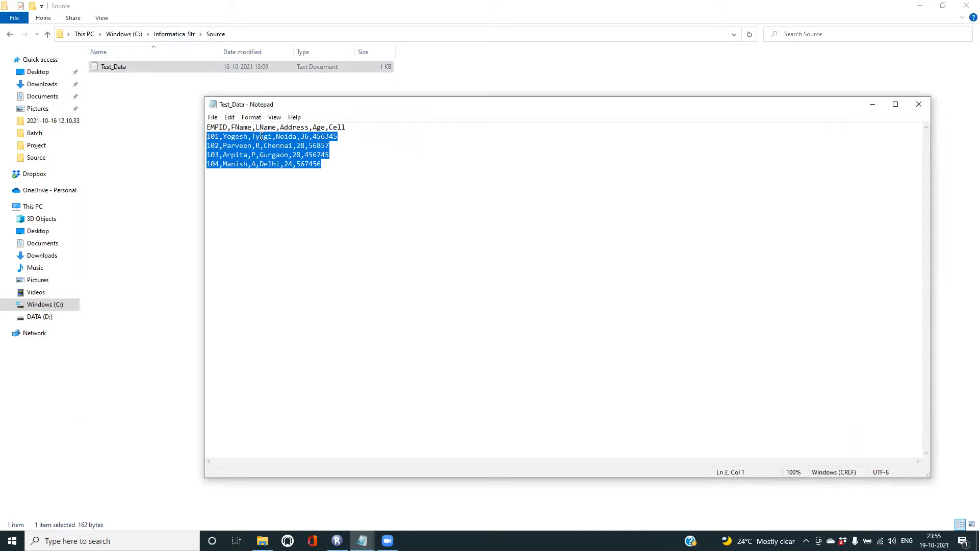
pyautogui.moveTo(347, 127); pyautogui.dragTo(198, 129)
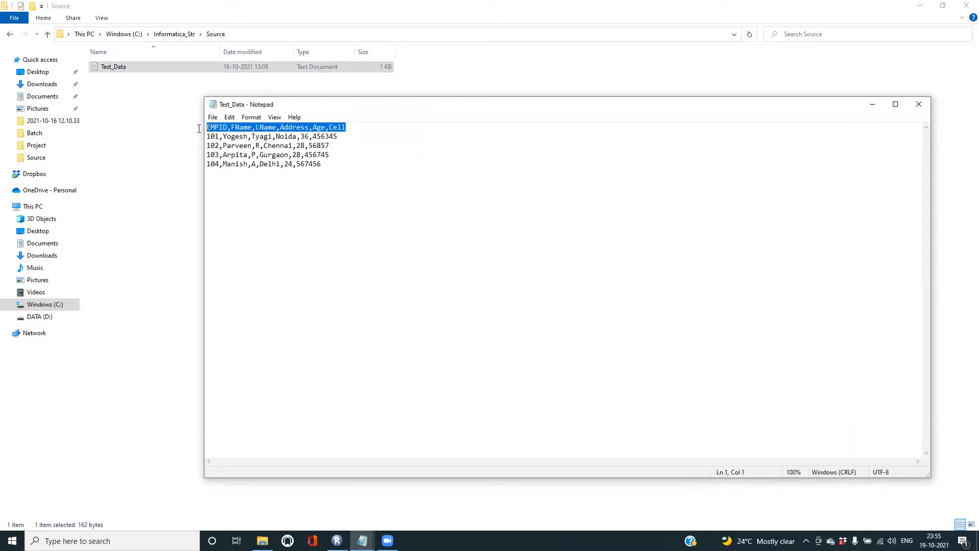
pyautogui.click(348, 127)
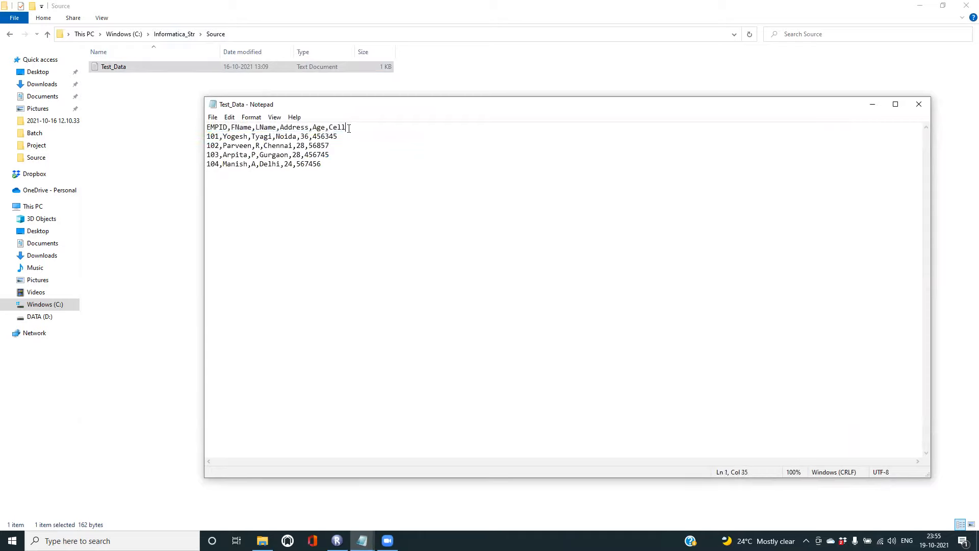
pyautogui.moveTo(347, 127); pyautogui.dragTo(200, 129)
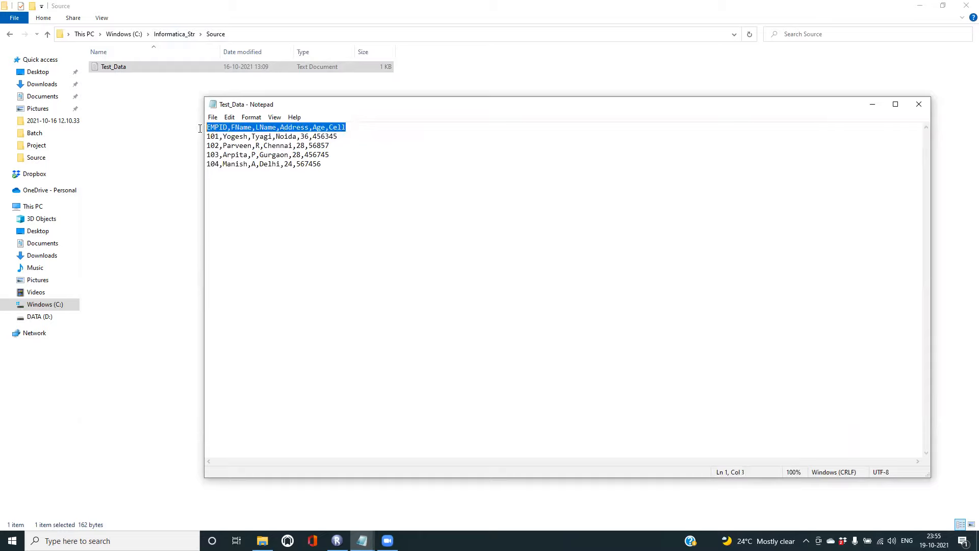
pyautogui.moveTo(332, 172); pyautogui.dragTo(200, 138)
pyautogui.click(230, 140)
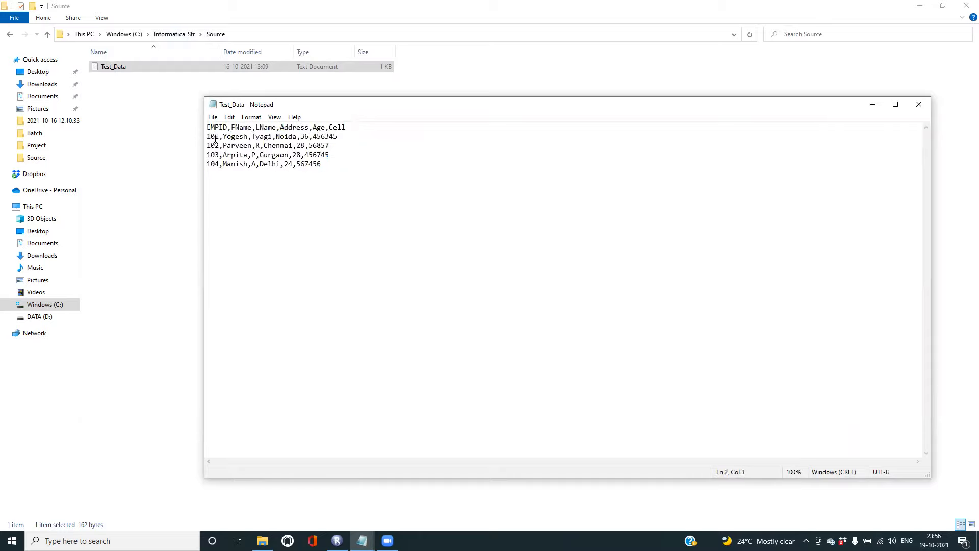
pyautogui.click(259, 140)
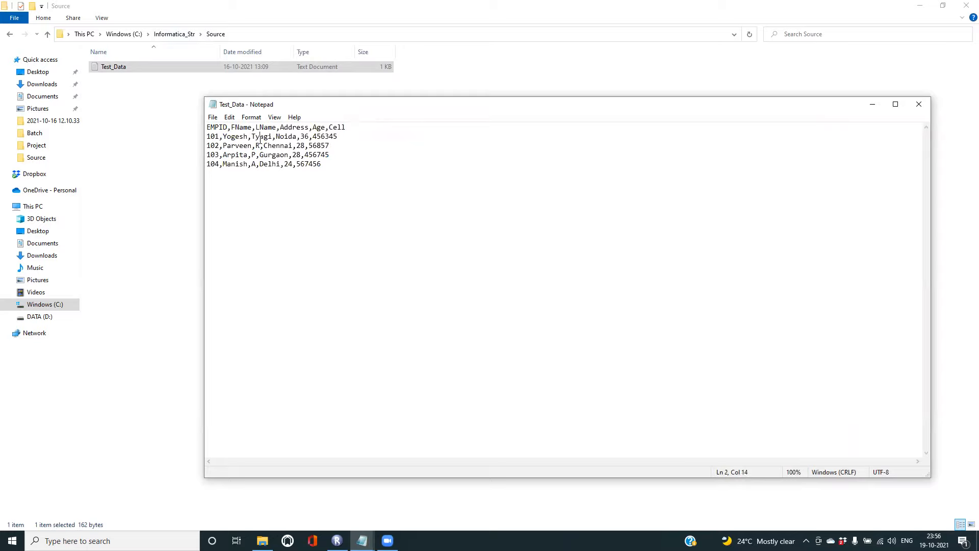
pyautogui.click(293, 138)
pyautogui.click(919, 104)
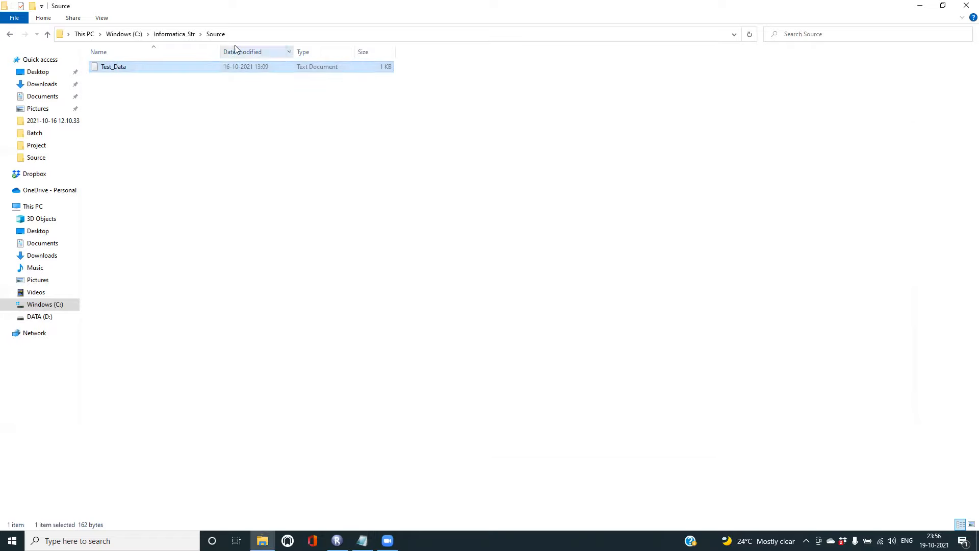
pyautogui.click(188, 34)
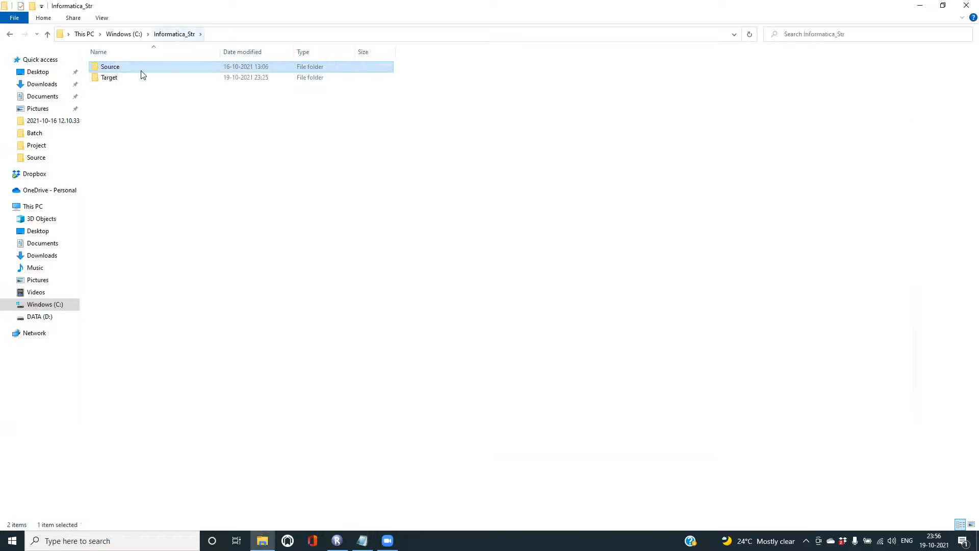
# - Check that the Target folder is empty, then switch to PowerCenter Repository Manager
pyautogui.doubleClick(109, 77)
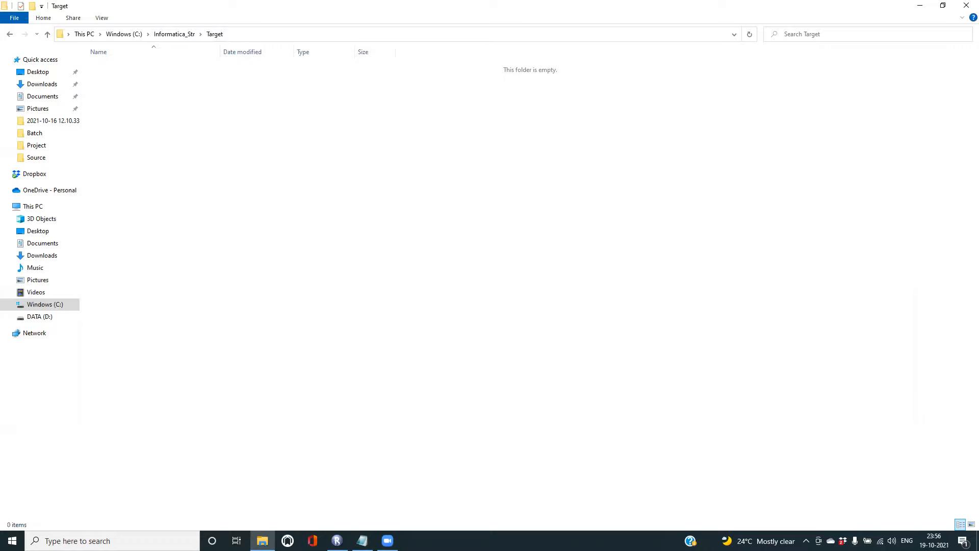
pyautogui.click(336, 540)
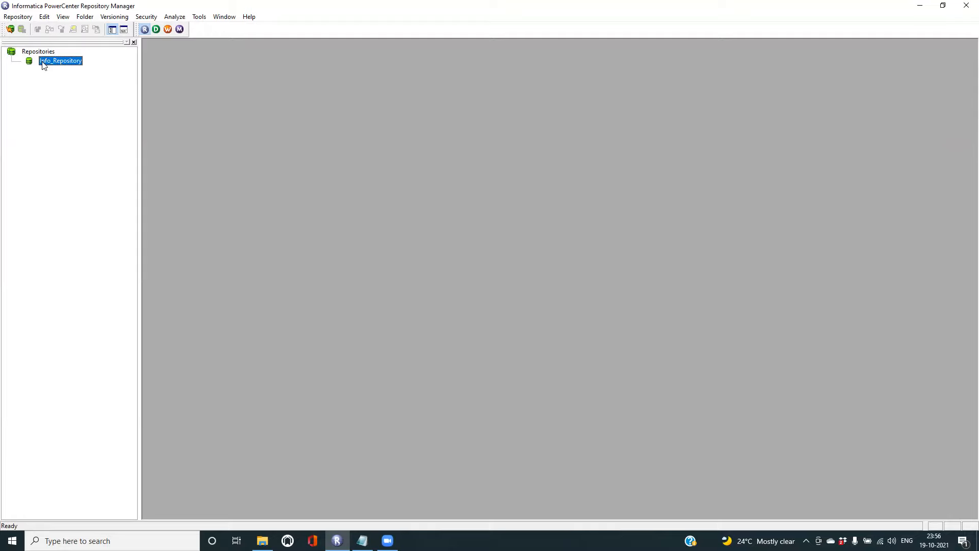
# - Connect to Info_Repository by entering the account password
pyautogui.rightClick(72, 65)
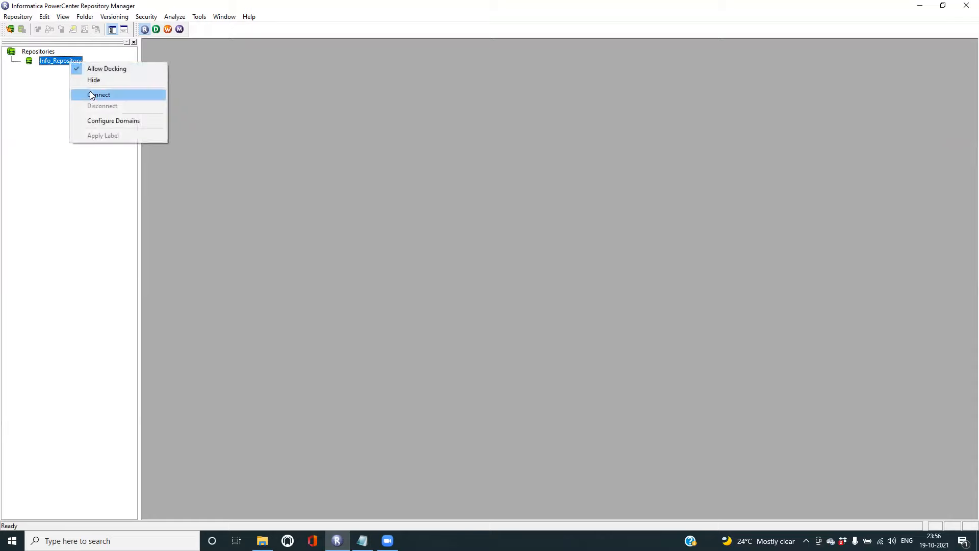
pyautogui.click(108, 94)
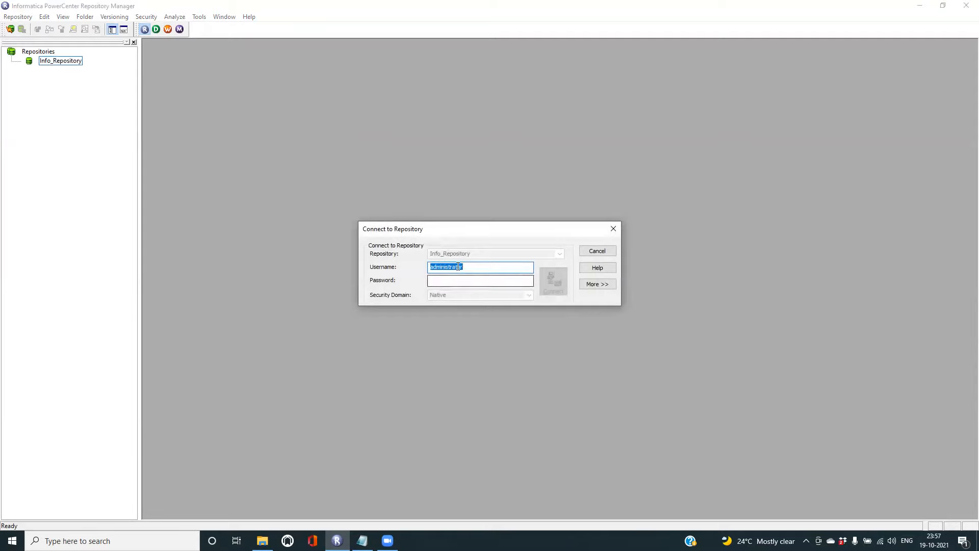
pyautogui.click(447, 281)
pyautogui.write('admin1')
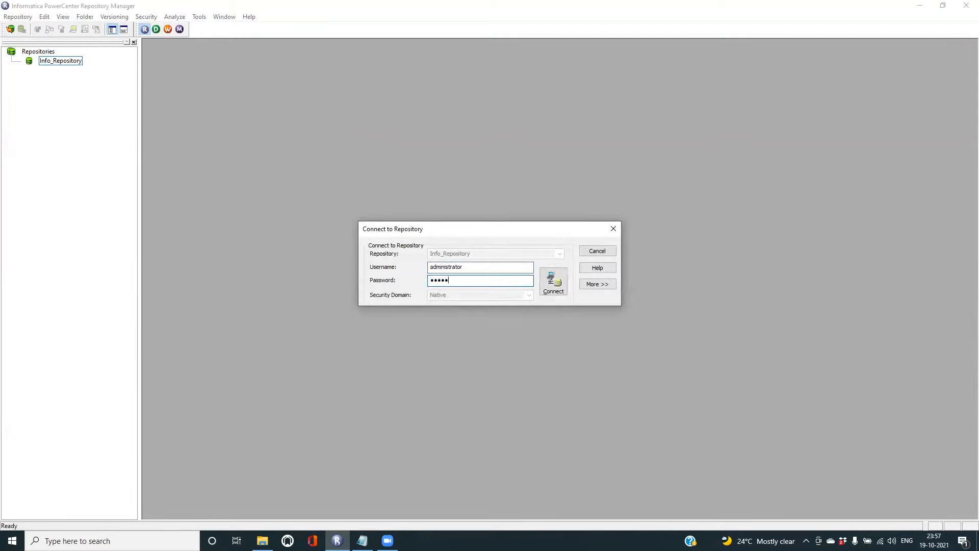
pyautogui.press('Return')
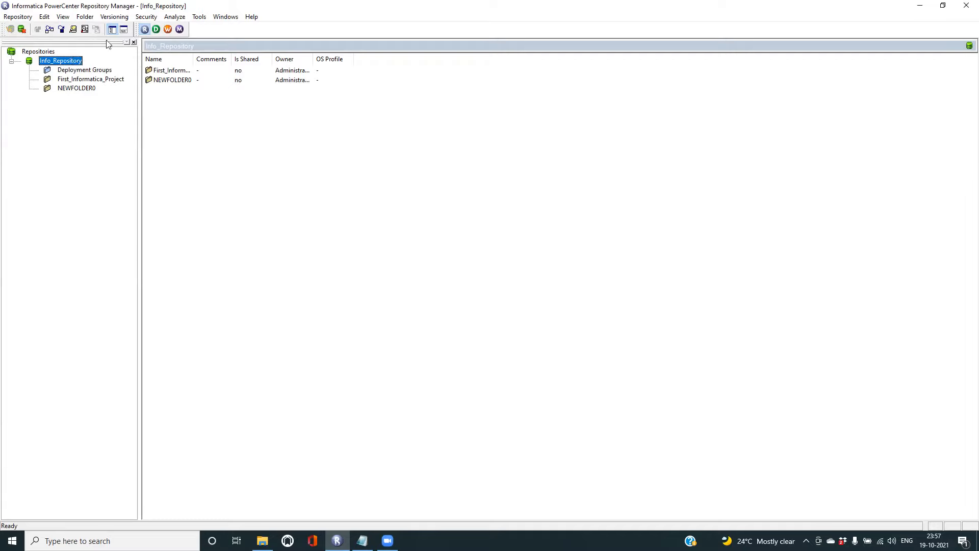
pyautogui.click(84, 16)
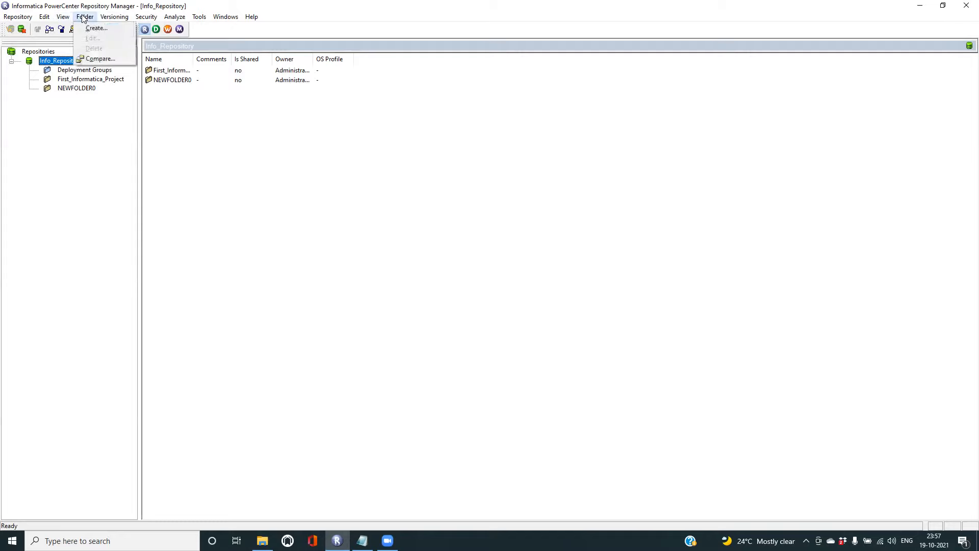
# - Create the repository folder Test_Online_Project, confirm it, and select the new folder
pyautogui.click(104, 28)
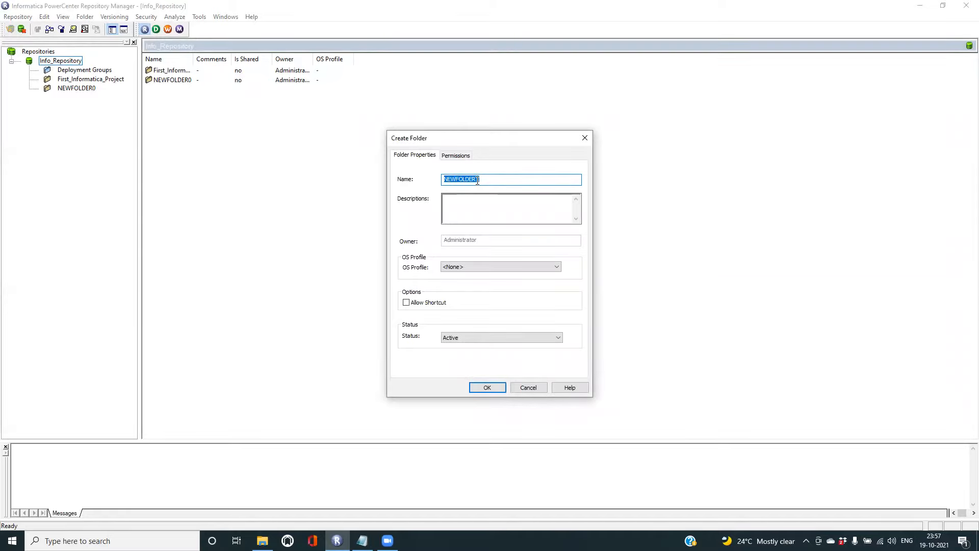
pyautogui.write('Test_Online_Projec')
pyautogui.click(487, 387)
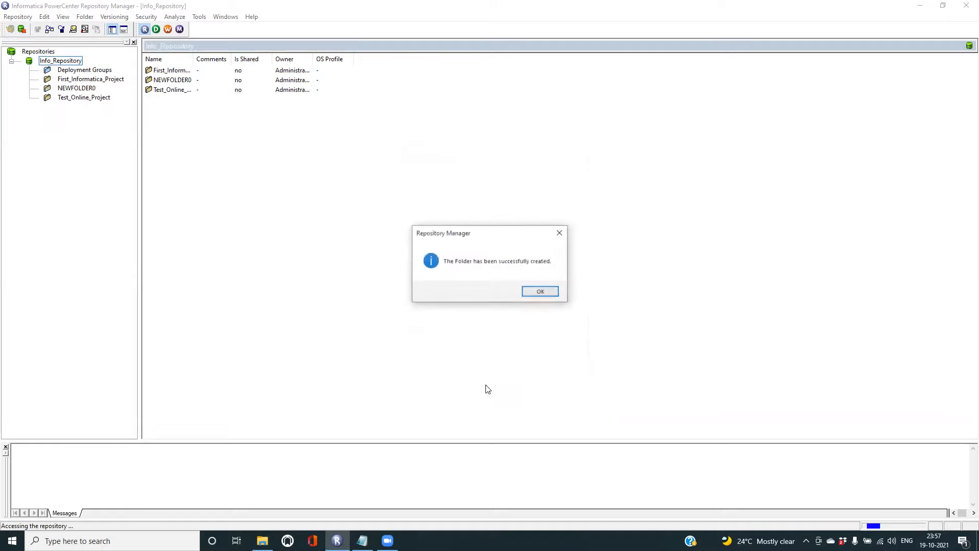
pyautogui.click(541, 291)
pyautogui.click(83, 97)
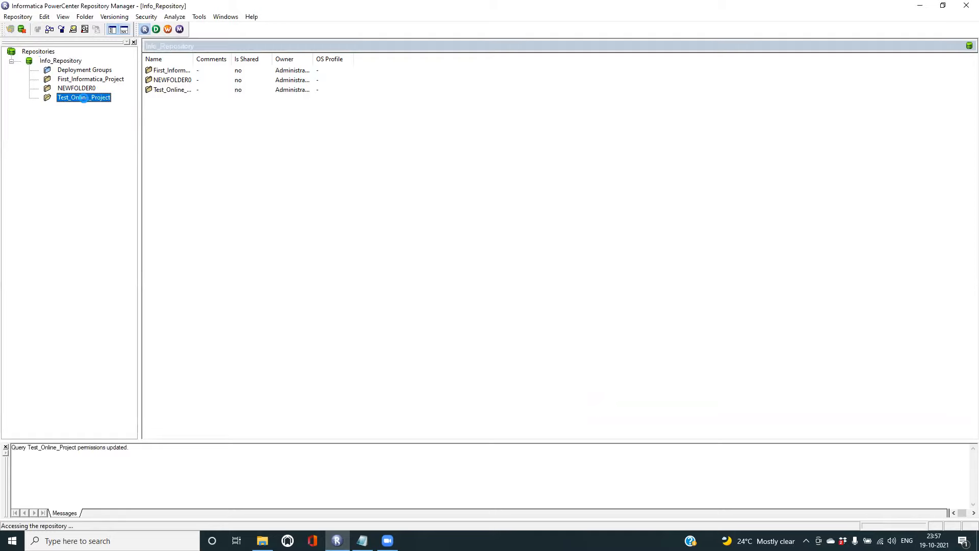
# - Launch Designer on Test_Online_Project, dismiss the welcome tip, and maximize the window
pyautogui.click(157, 31)
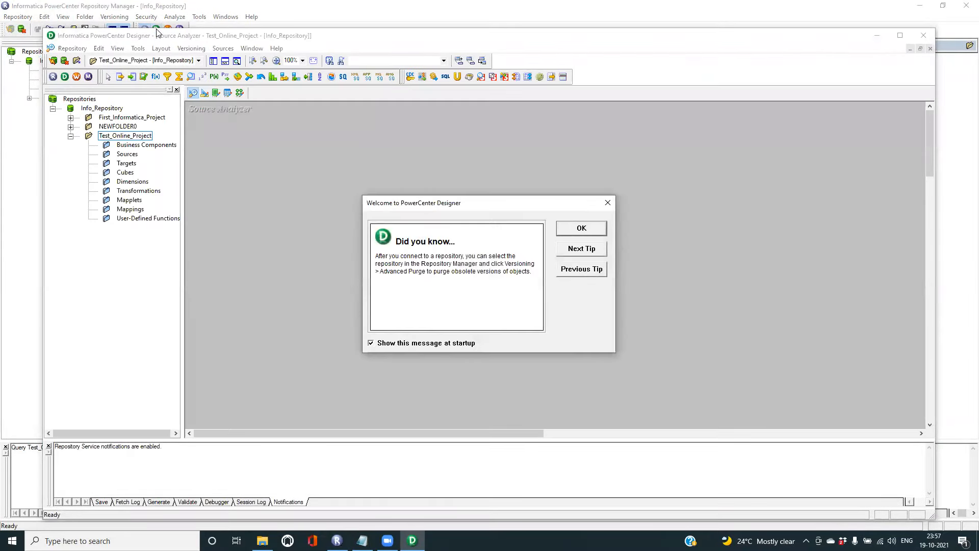
pyautogui.click(581, 228)
pyautogui.click(120, 138)
pyautogui.click(900, 36)
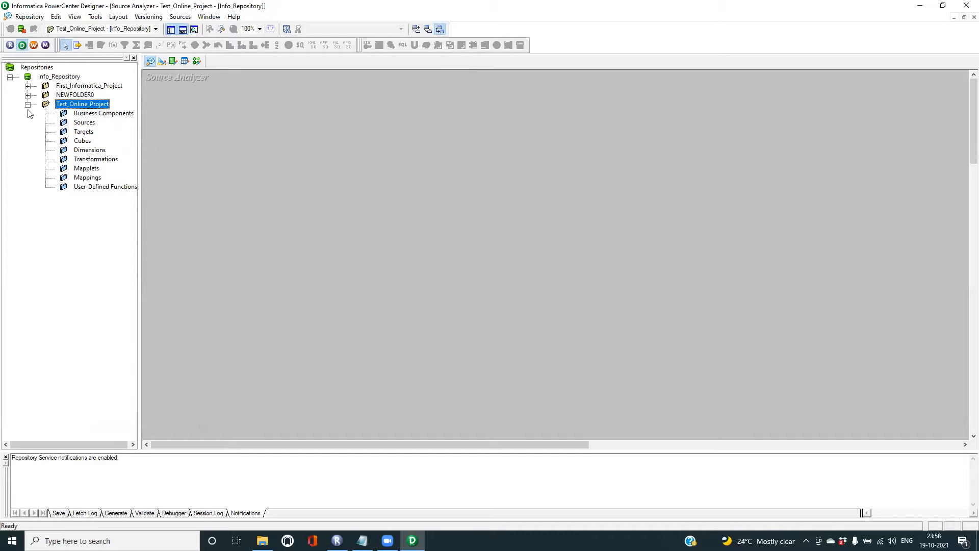
# - Look over the Sources, Targets and Mappings nodes, then select Sources and open the Sources menu
pyautogui.click(81, 122)
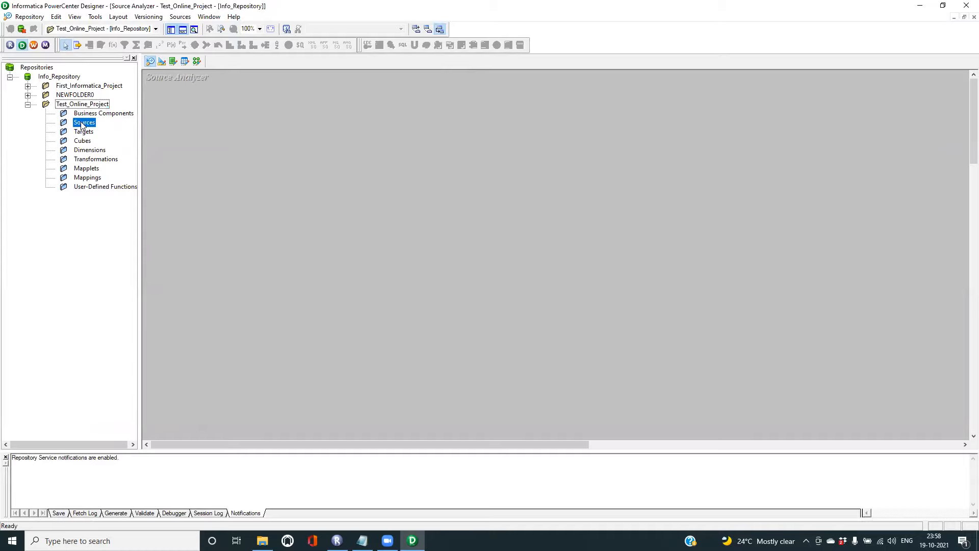
pyautogui.click(84, 131)
pyautogui.click(89, 178)
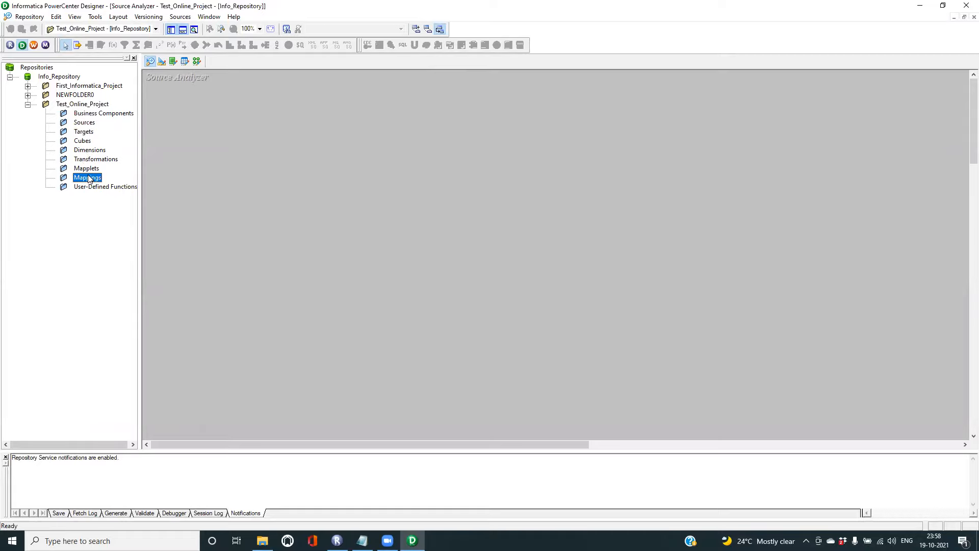
pyautogui.click(84, 123)
pyautogui.click(90, 133)
pyautogui.click(93, 178)
pyautogui.click(90, 125)
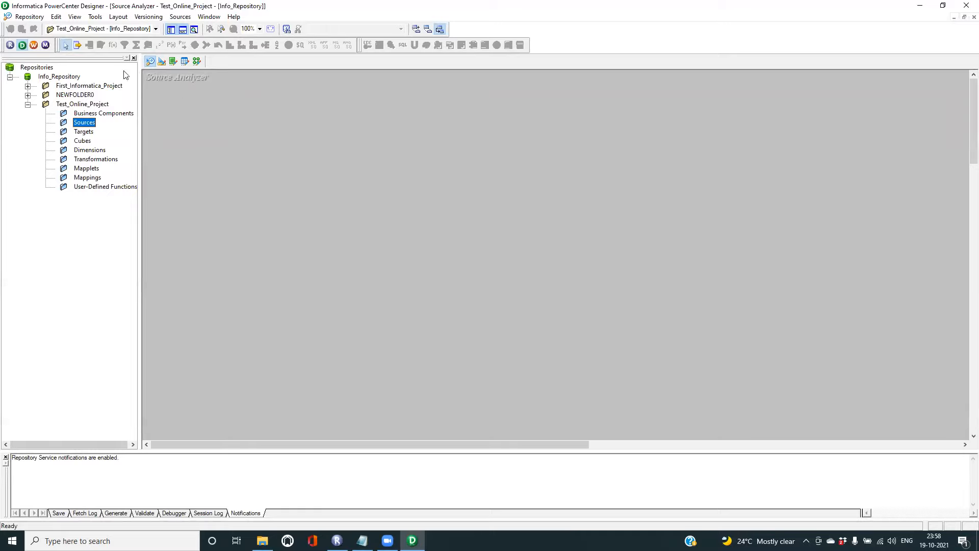
pyautogui.click(179, 18)
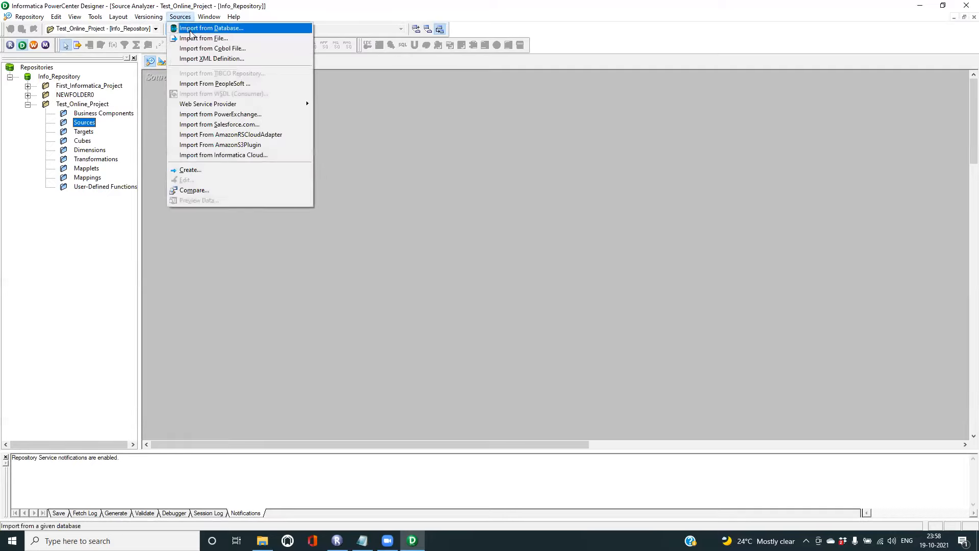
# - Start a flat-file source import and set Files of type to All Files (*.*)
pyautogui.click(206, 40)
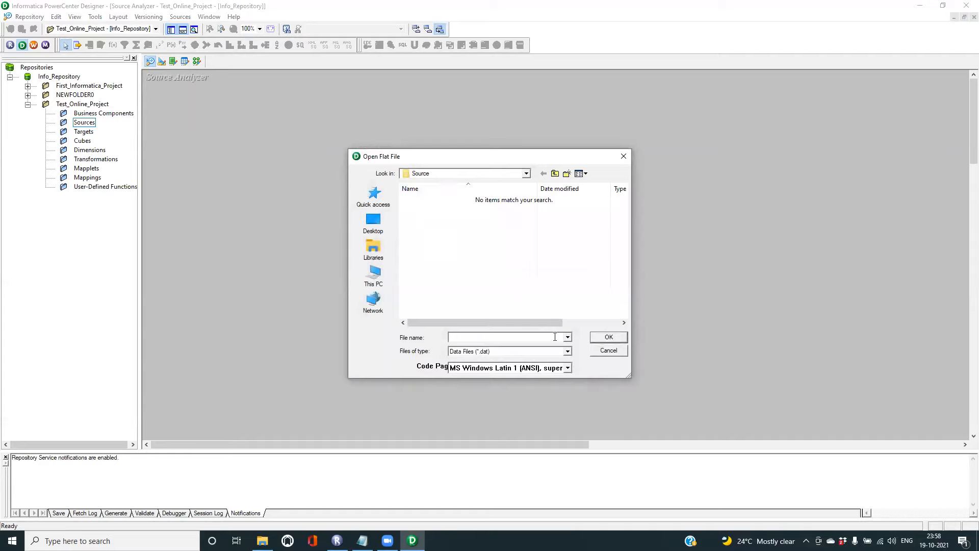
pyautogui.click(569, 351)
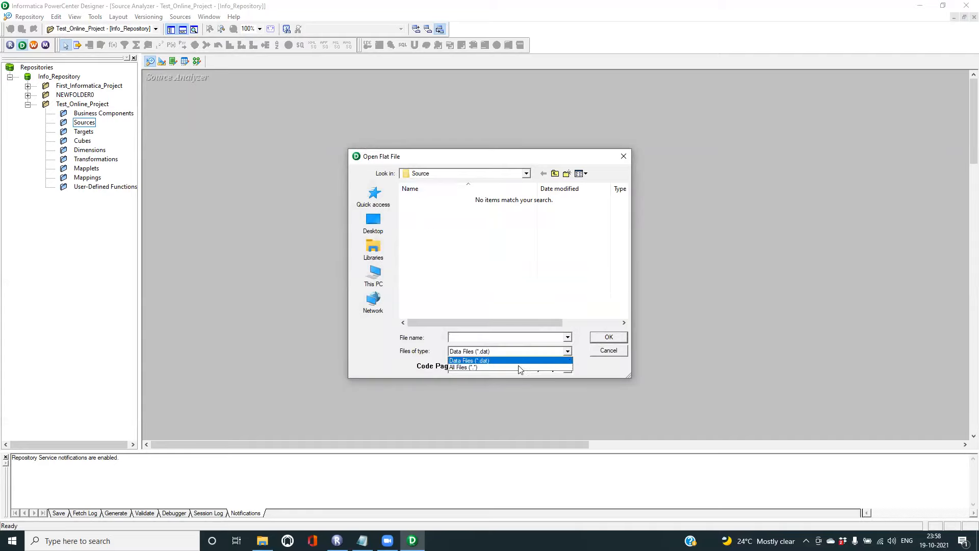
pyautogui.click(497, 367)
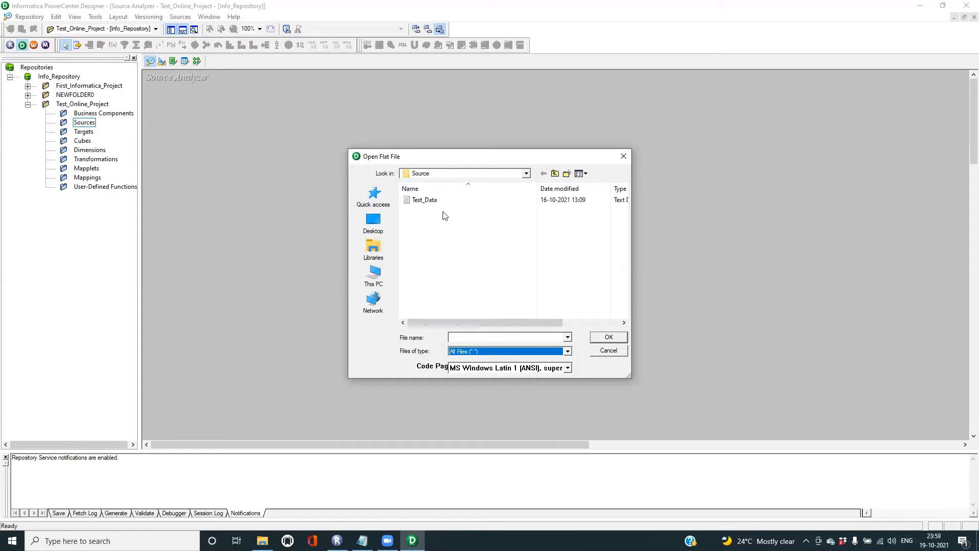
# - Browse the Open Flat File dialog to the Informatica_Str Source folder
pyautogui.click(527, 174)
pyautogui.click(527, 173)
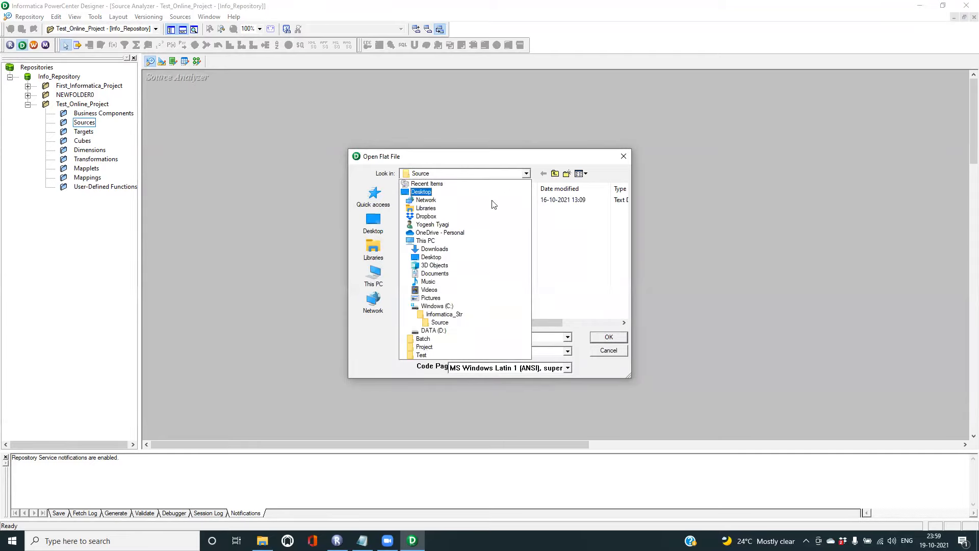
pyautogui.click(439, 323)
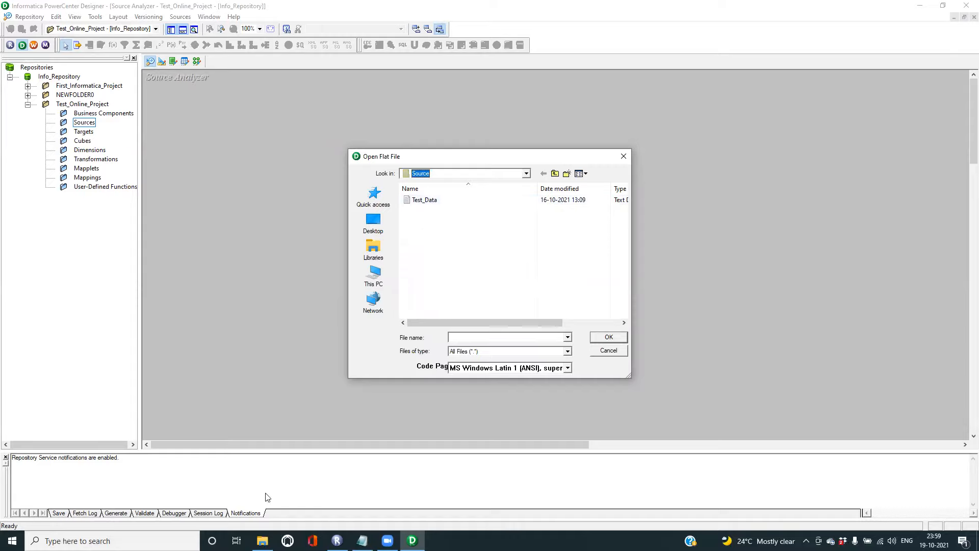
pyautogui.click(262, 540)
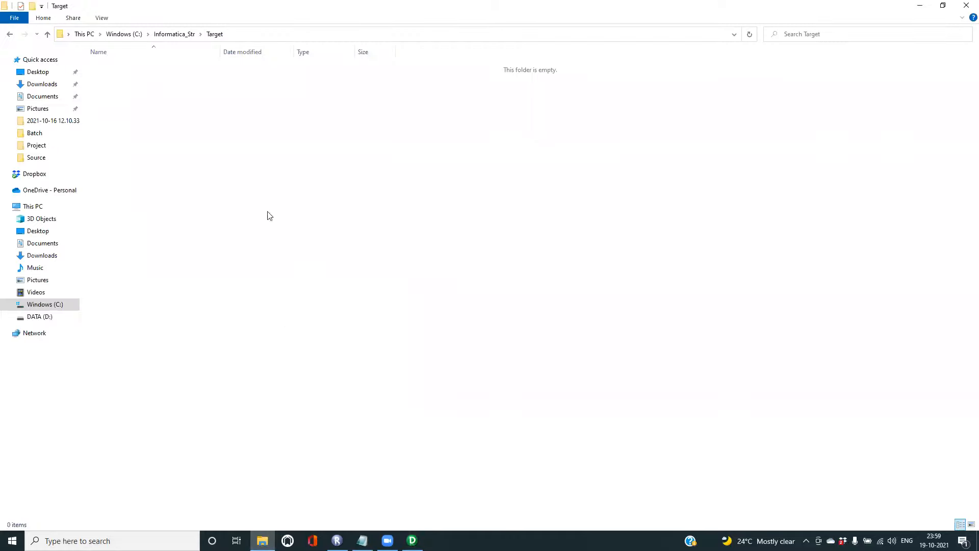
# - Open Informatica_Str > Source in Explorer, and pick Test_Data in Designer's Open Flat File dialog
pyautogui.click(167, 36)
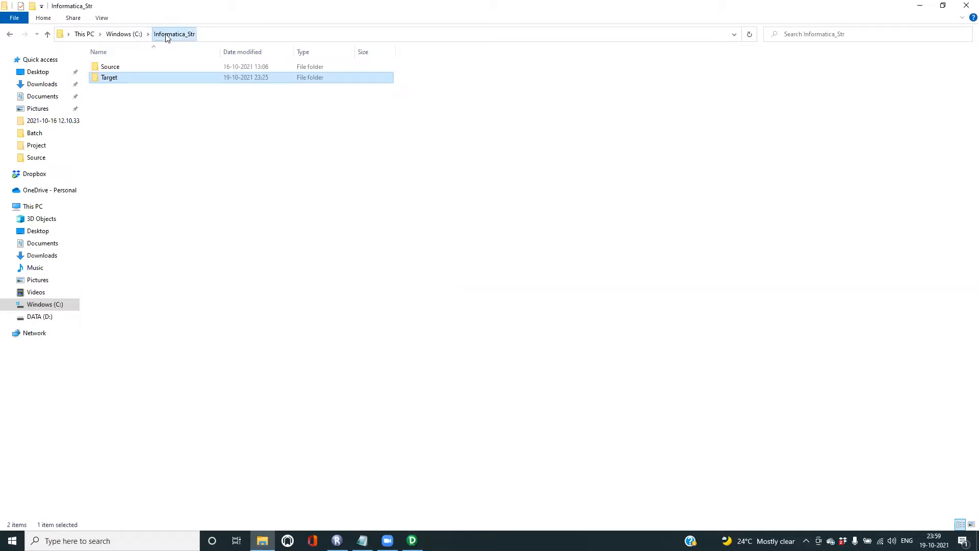
pyautogui.doubleClick(113, 67)
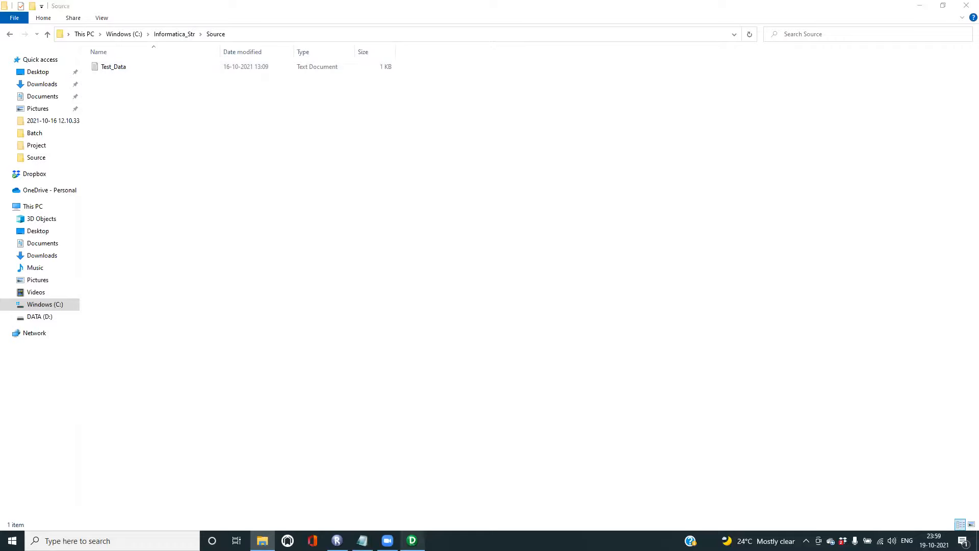
pyautogui.click(412, 540)
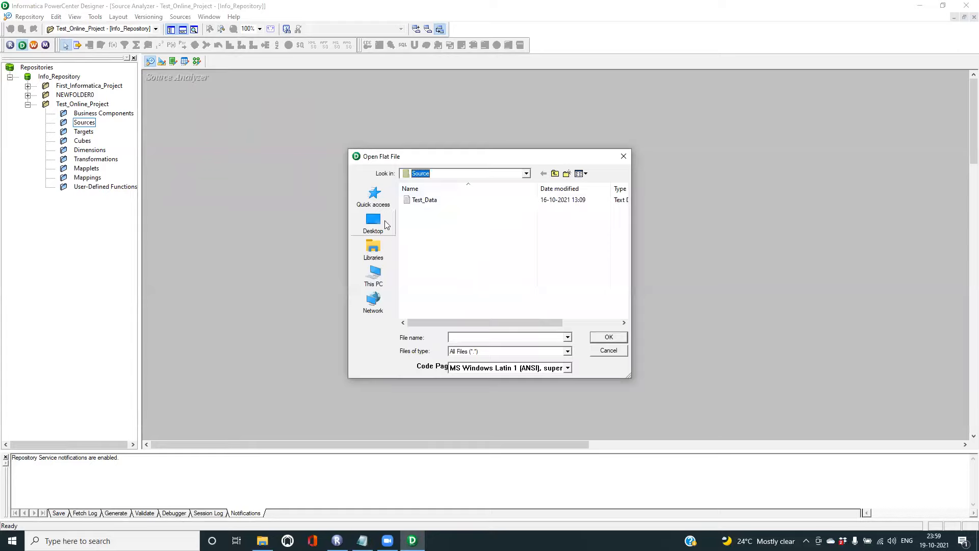
pyautogui.doubleClick(410, 200)
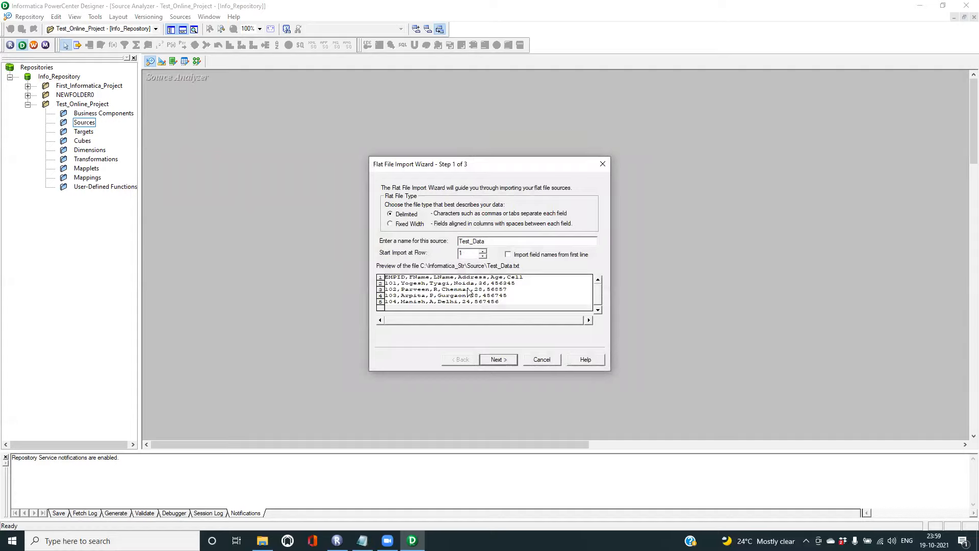
pyautogui.click(263, 541)
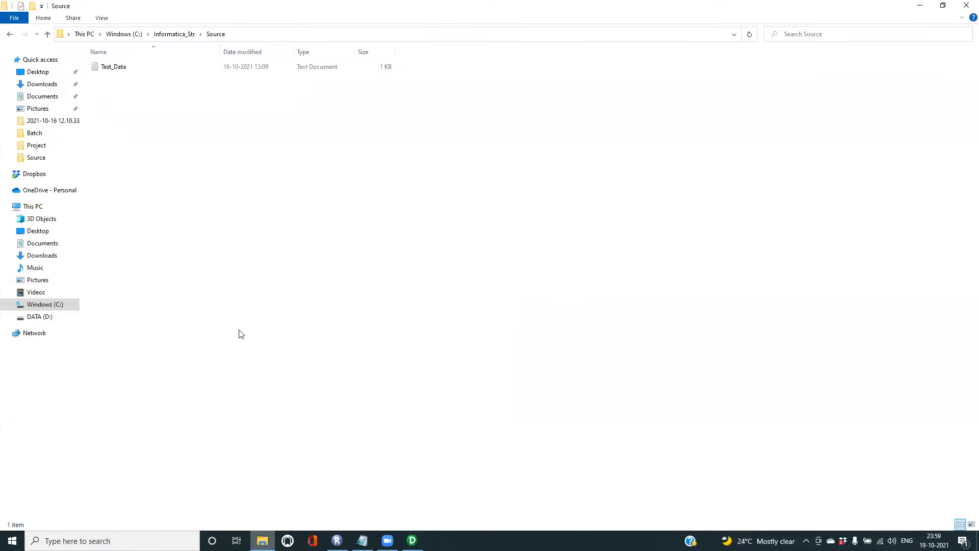
# - Confirm in Notepad that Test_Data's first line holds the column names, then return to the wizard
pyautogui.doubleClick(112, 67)
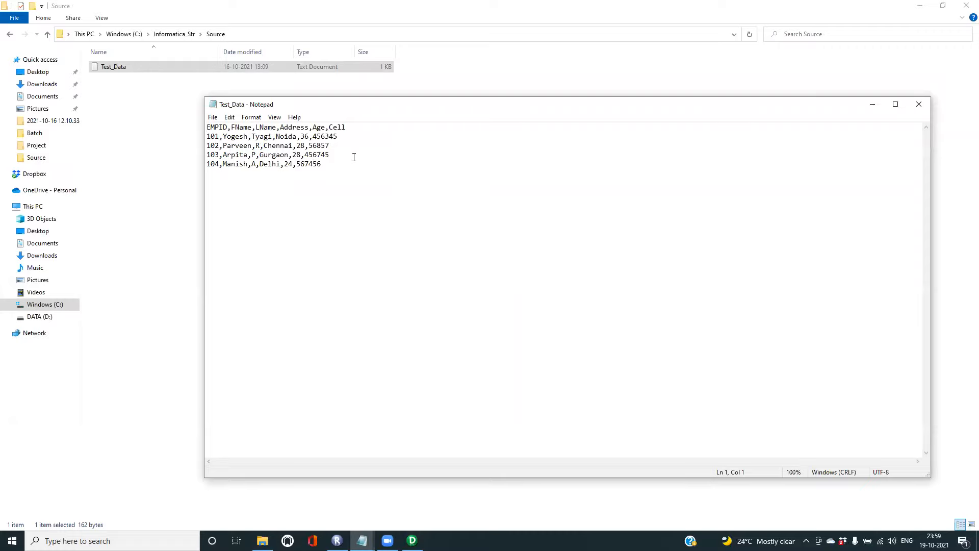
pyautogui.click(920, 104)
pyautogui.click(412, 540)
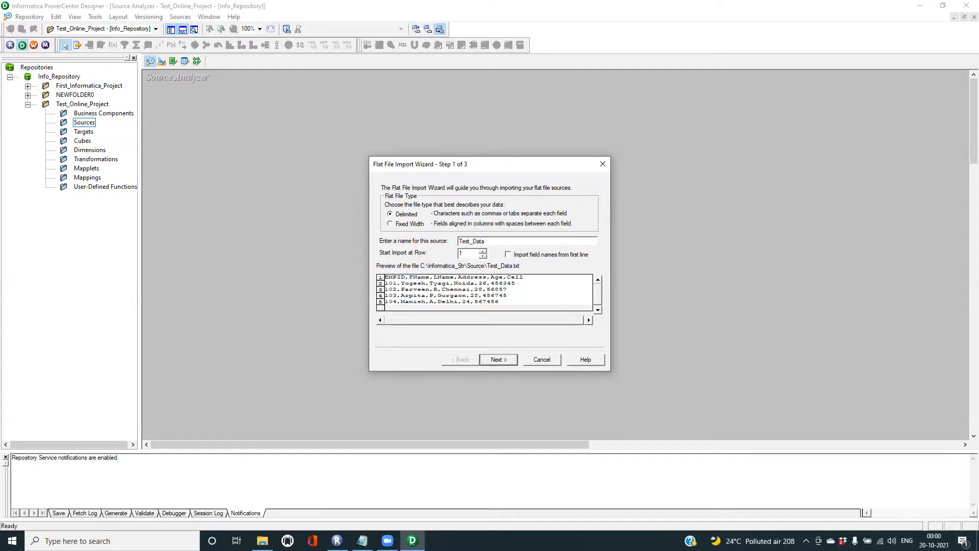
pyautogui.click(262, 540)
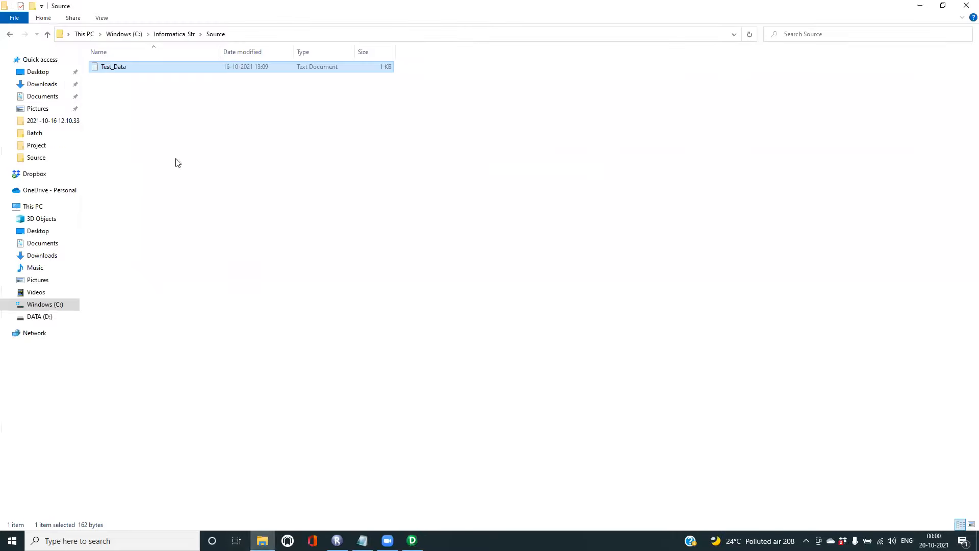
pyautogui.doubleClick(137, 70)
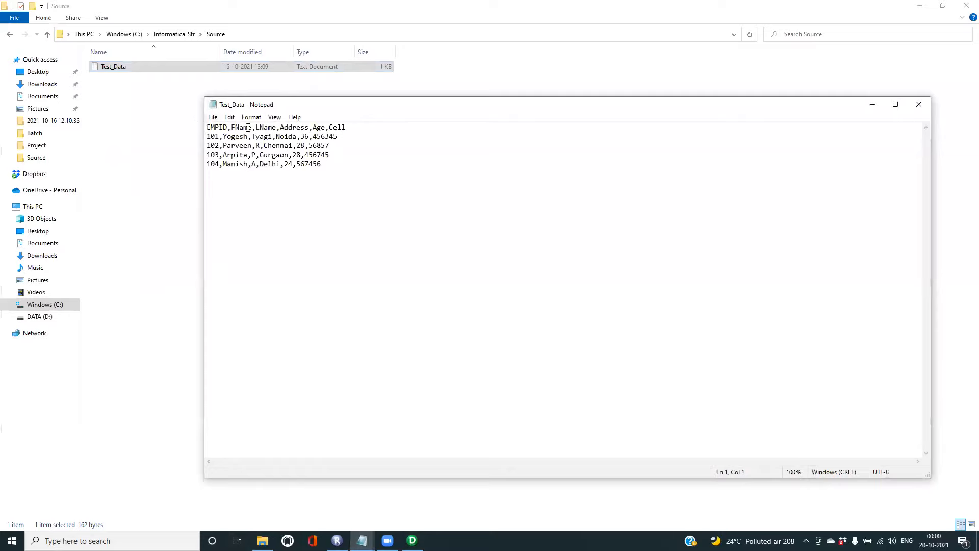
pyautogui.moveTo(207, 129); pyautogui.dragTo(344, 126)
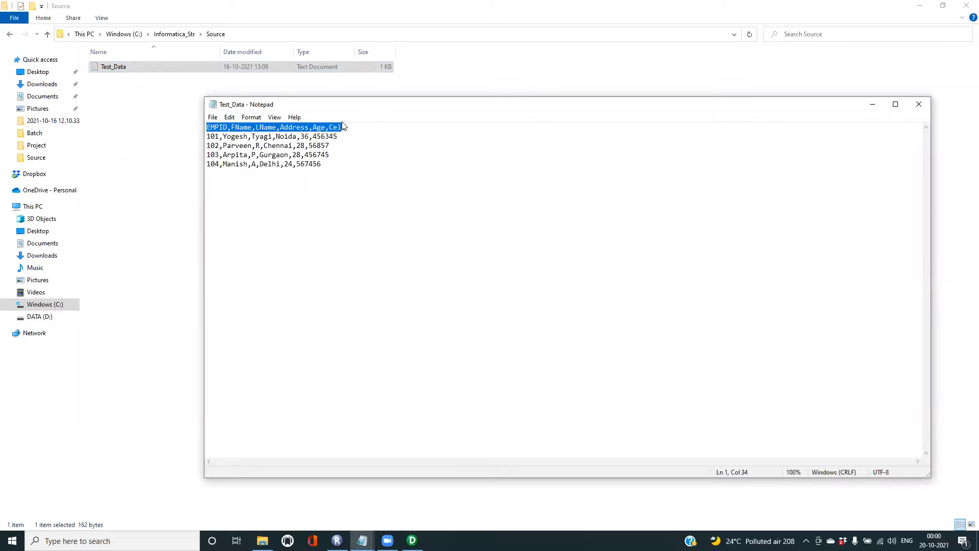
pyautogui.click(918, 104)
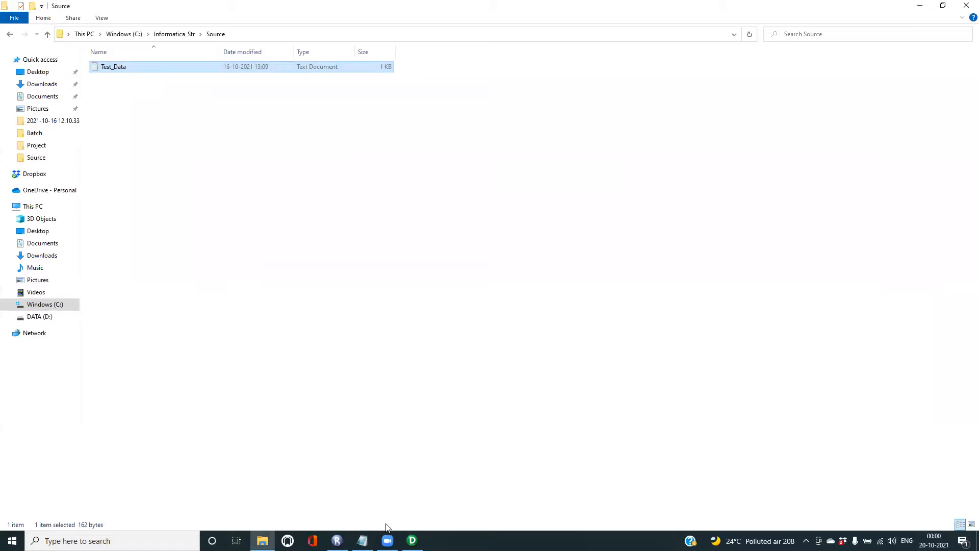
pyautogui.click(412, 540)
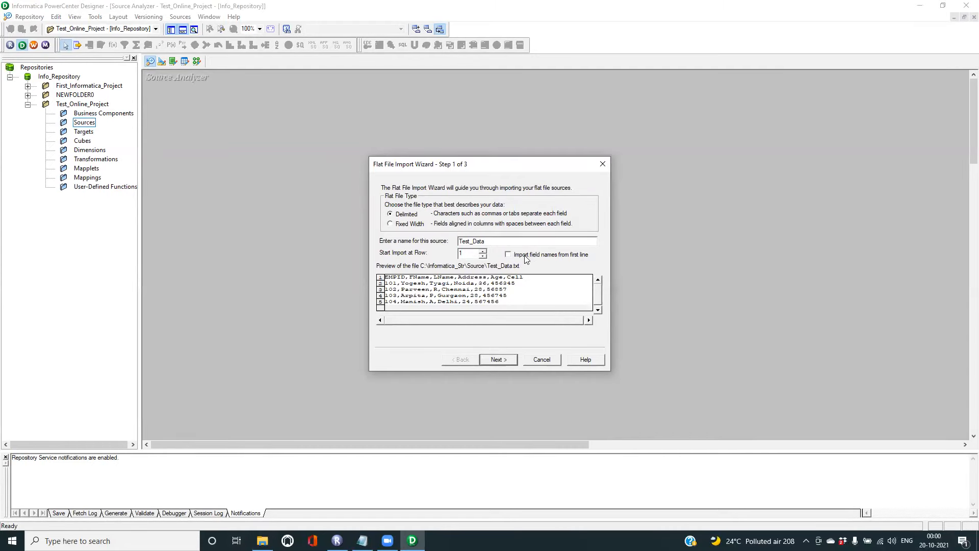
# - Take field names from the first line, keep the source name Test_Data, and use comma delimiting
pyautogui.click(508, 254)
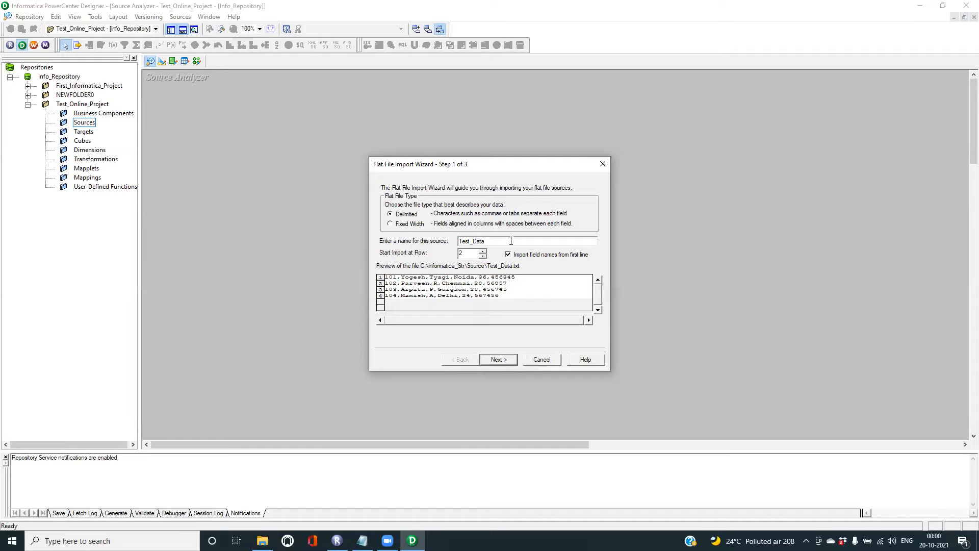
pyautogui.doubleClick(488, 243)
pyautogui.click(495, 360)
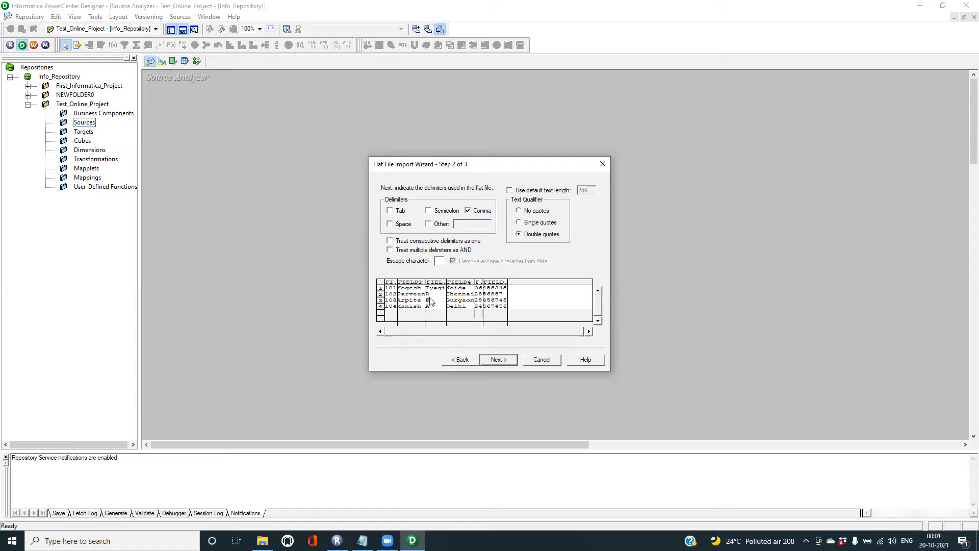
pyautogui.click(498, 359)
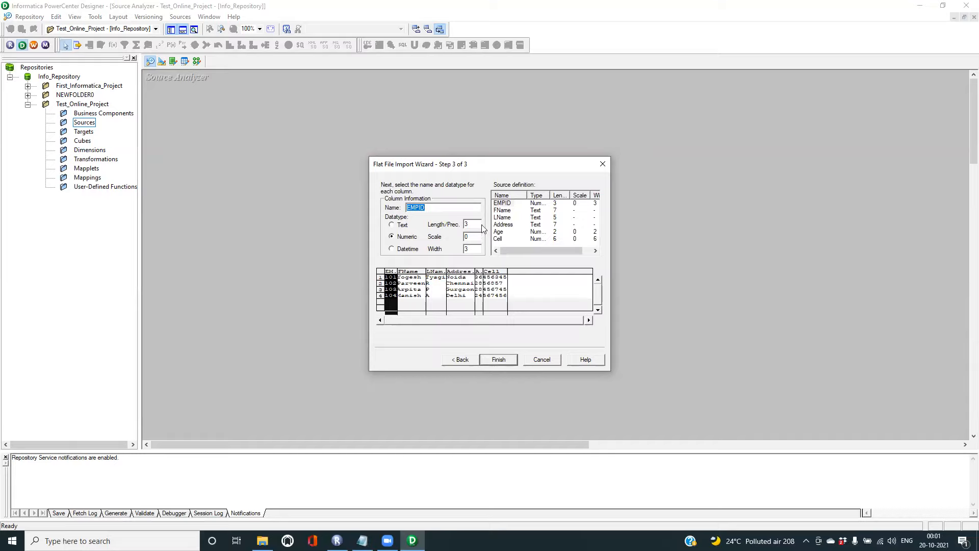
# - Review the datatypes for EMPID, LName, Cell and other columns, then finish importing Test_Data
pyautogui.click(502, 205)
pyautogui.click(502, 217)
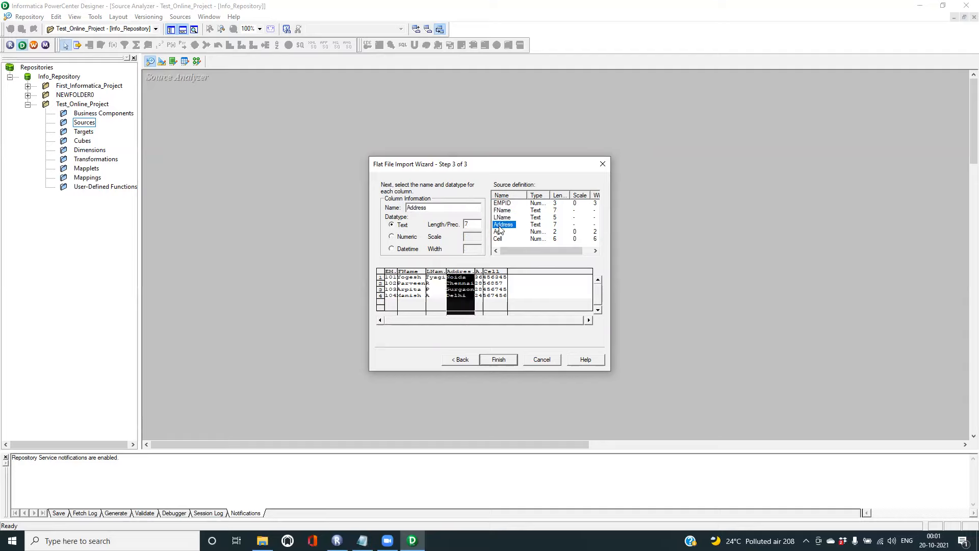
pyautogui.click(499, 239)
pyautogui.moveTo(553, 196); pyautogui.dragTo(560, 196)
pyautogui.click(546, 203)
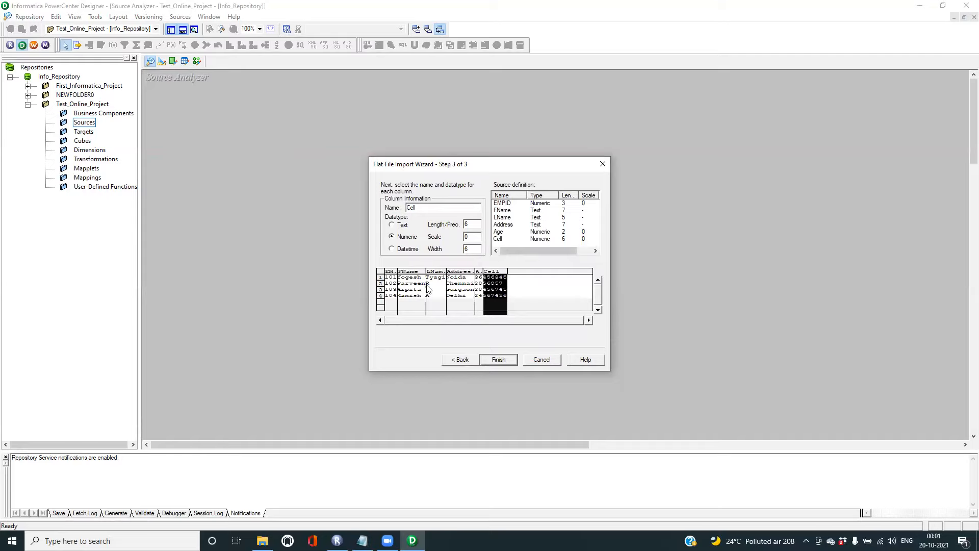
pyautogui.click(458, 286)
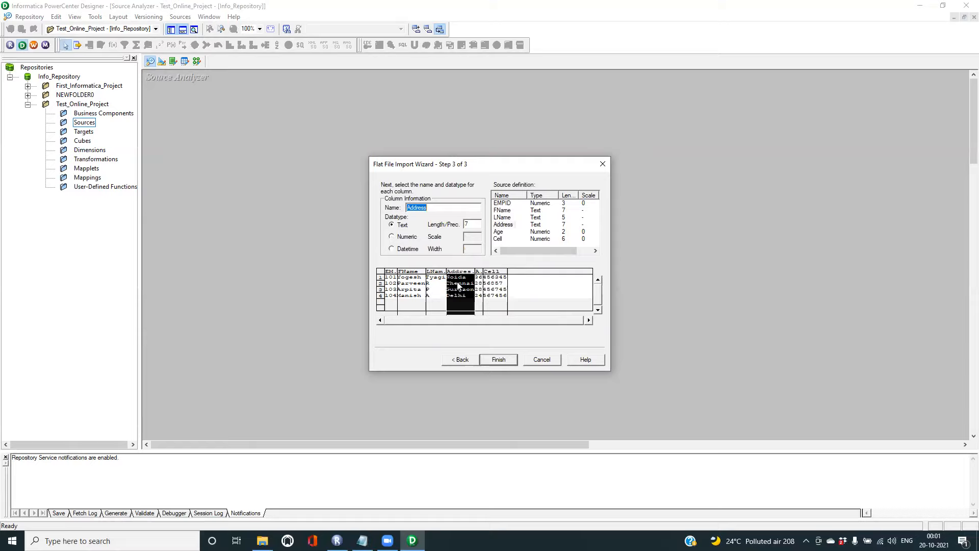
pyautogui.click(438, 282)
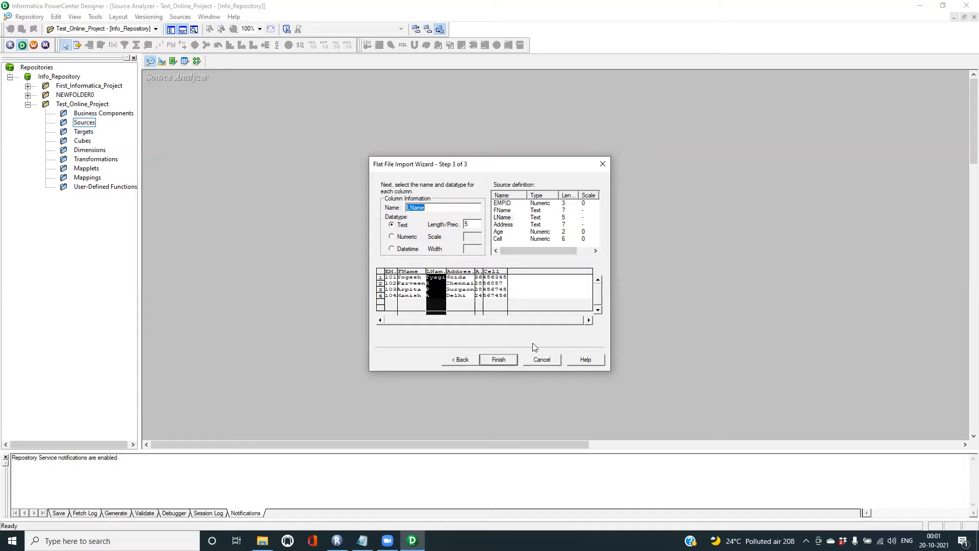
pyautogui.click(499, 360)
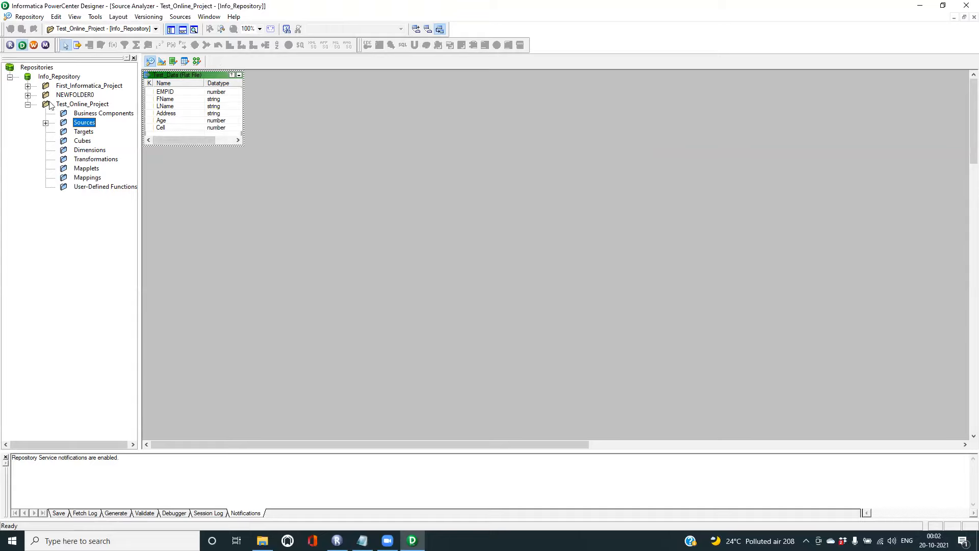
# - Select the project's Targets folder, switch to the Target Designer, and start a new target table
pyautogui.click(45, 123)
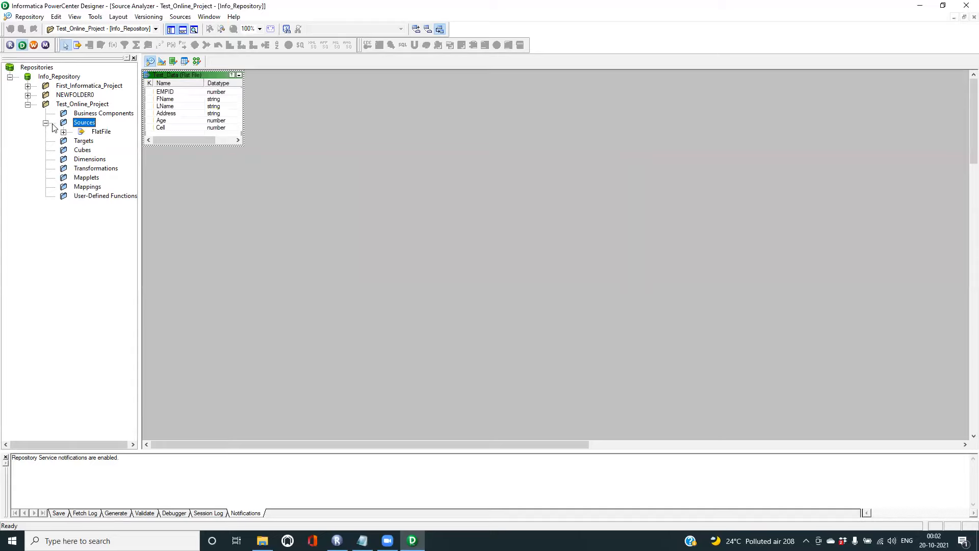
pyautogui.click(82, 142)
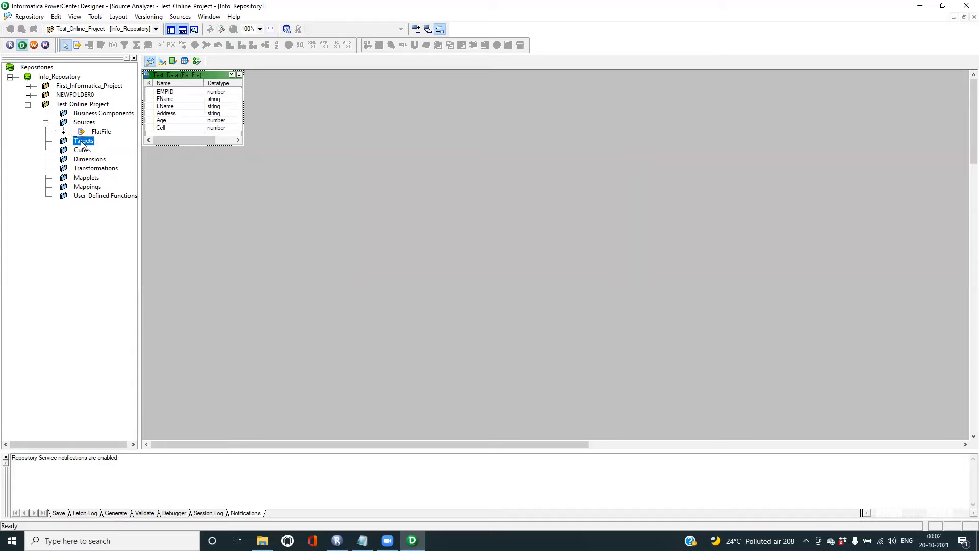
pyautogui.click(162, 62)
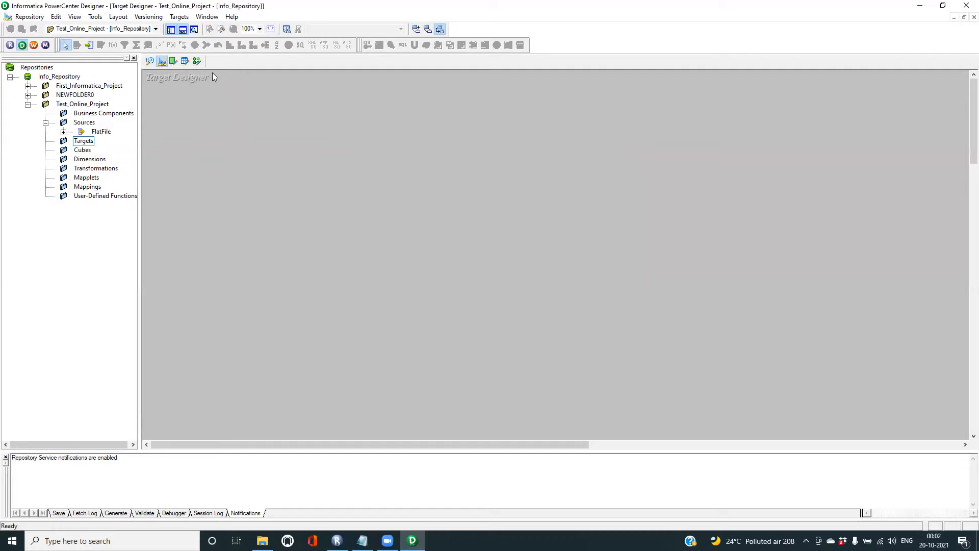
pyautogui.click(179, 17)
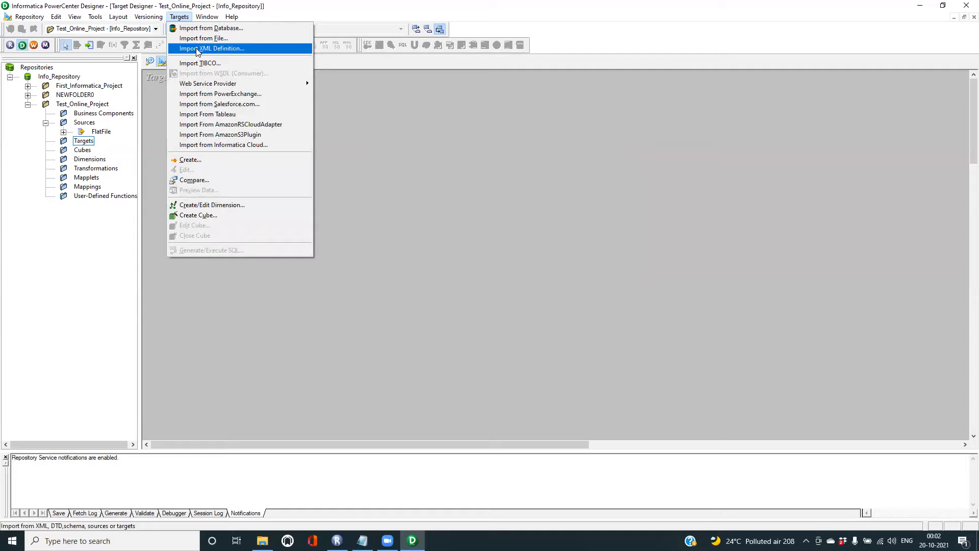
pyautogui.click(184, 161)
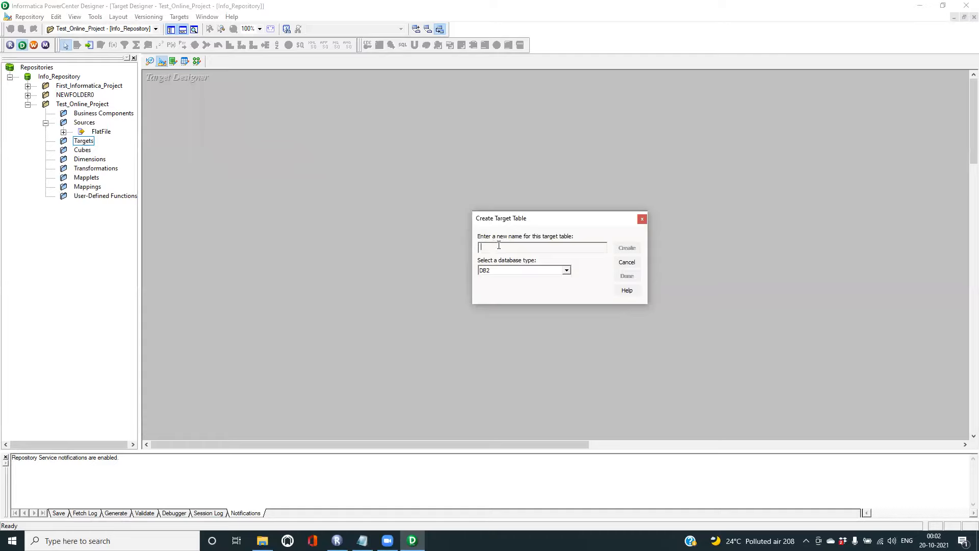
# - Create a Flat File target table named MyTargetFile and open it for editing
pyautogui.write('MyTargetFile')
pyautogui.click(566, 271)
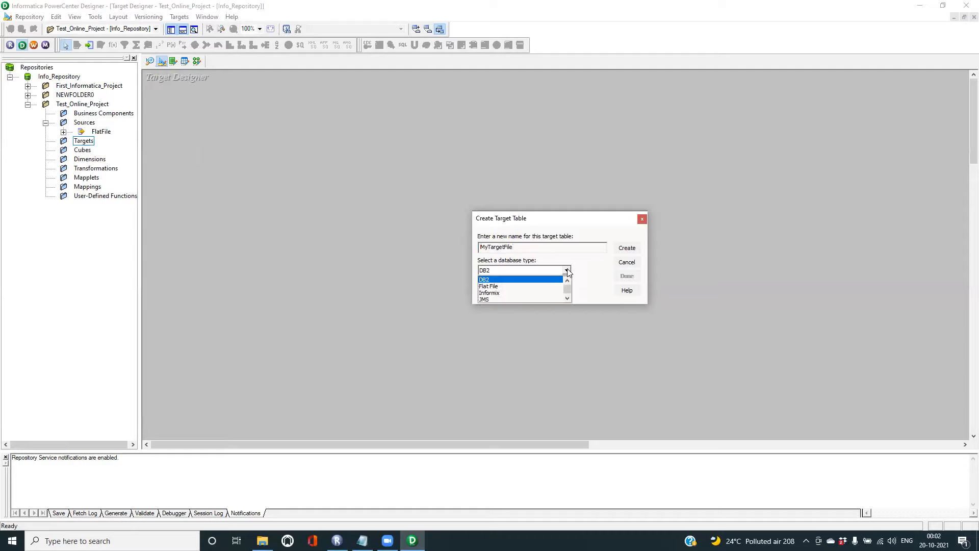
pyautogui.click(491, 287)
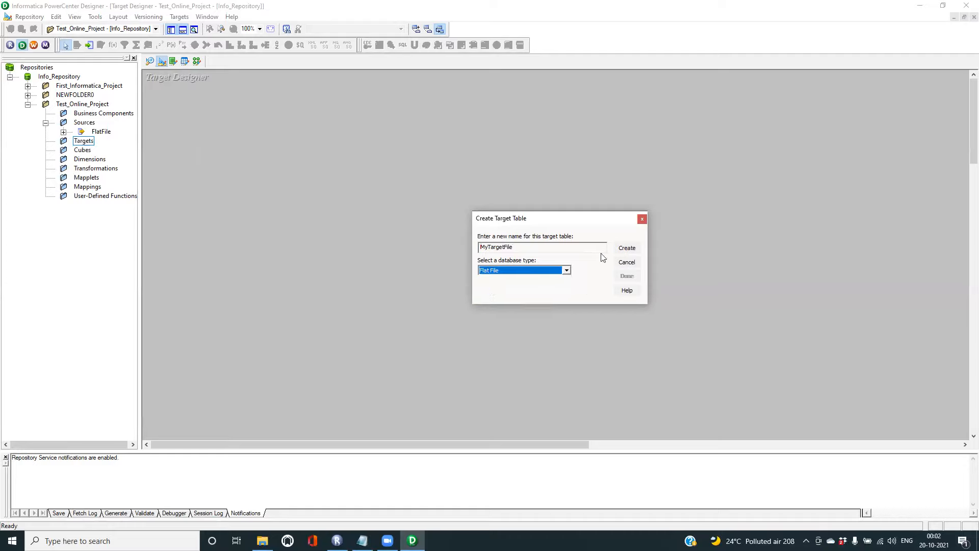
pyautogui.click(632, 249)
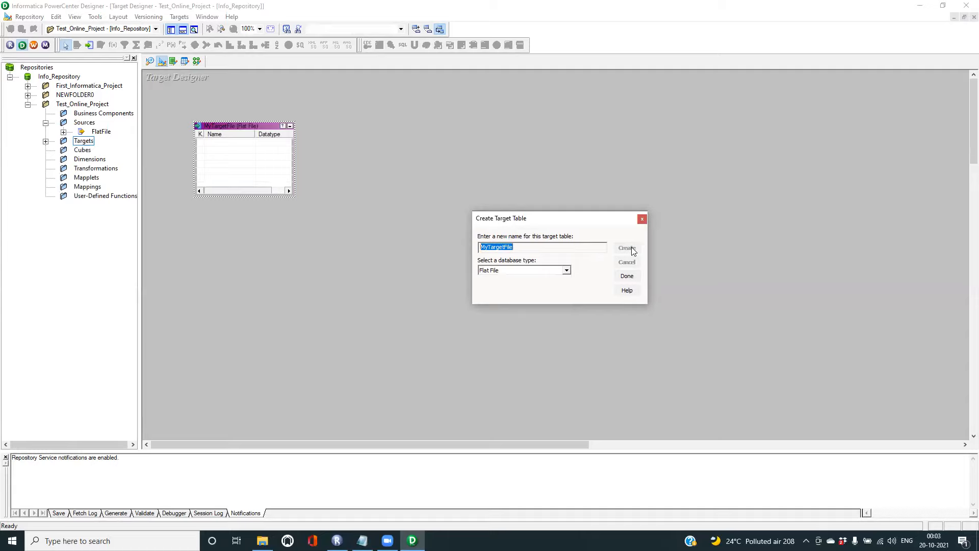
pyautogui.click(627, 276)
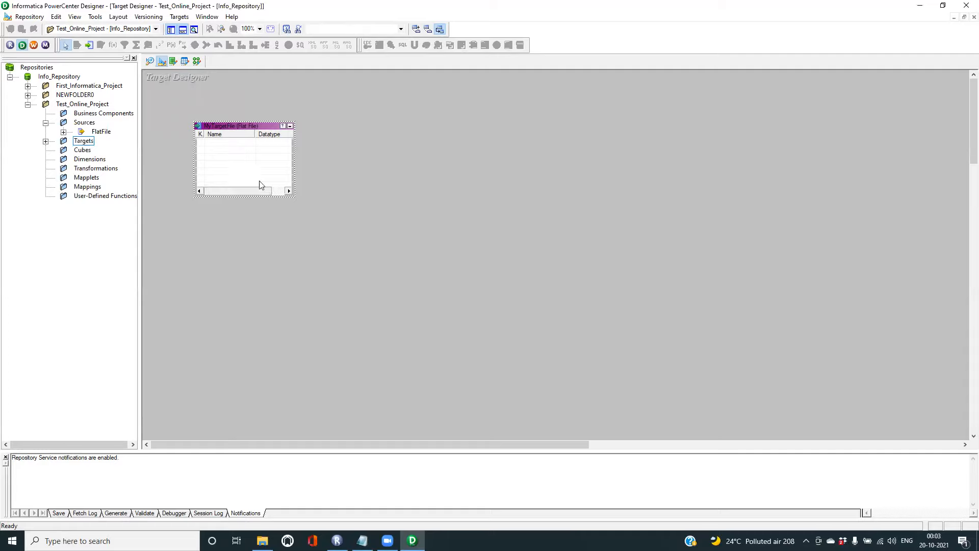
pyautogui.doubleClick(236, 127)
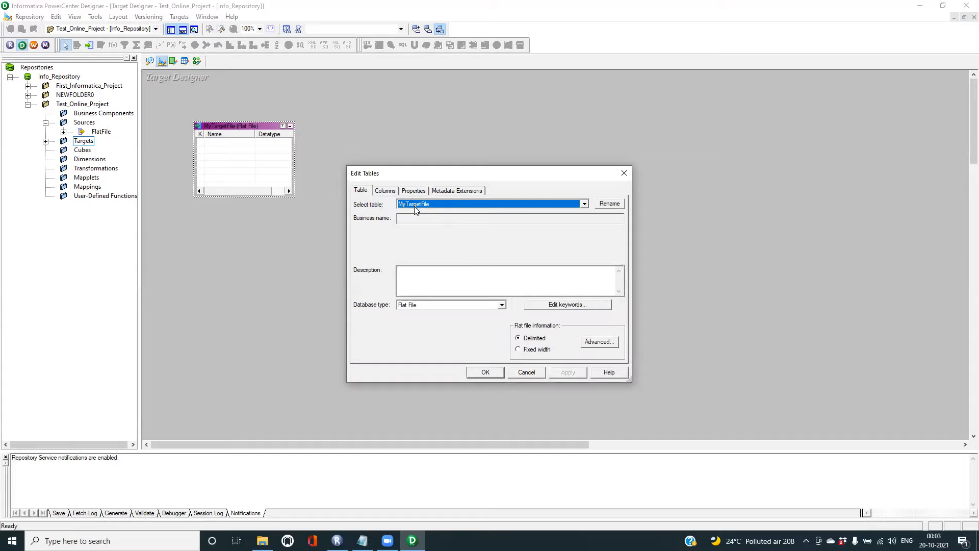
# - View MyTargetFile's empty column list, then switch to the Source folder in File Explorer
pyautogui.click(384, 194)
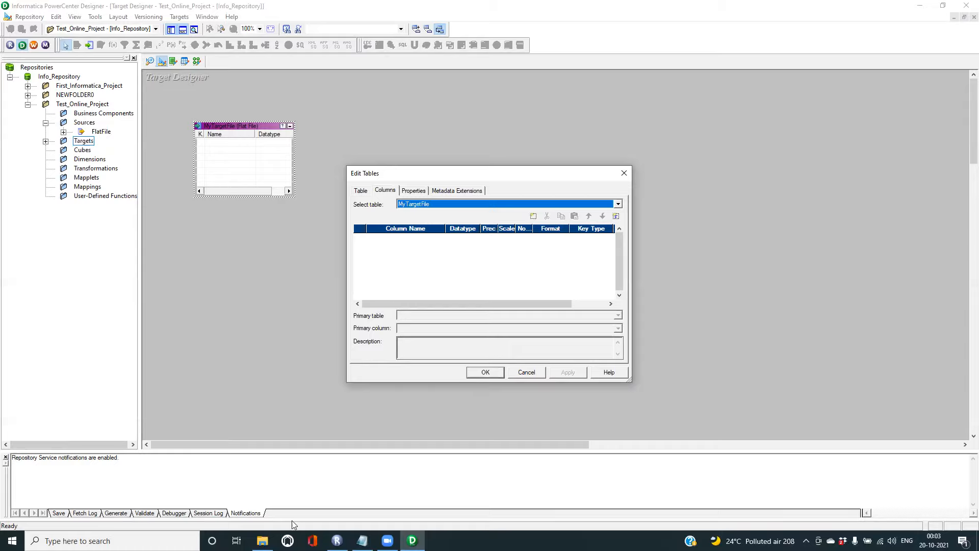
pyautogui.click(262, 541)
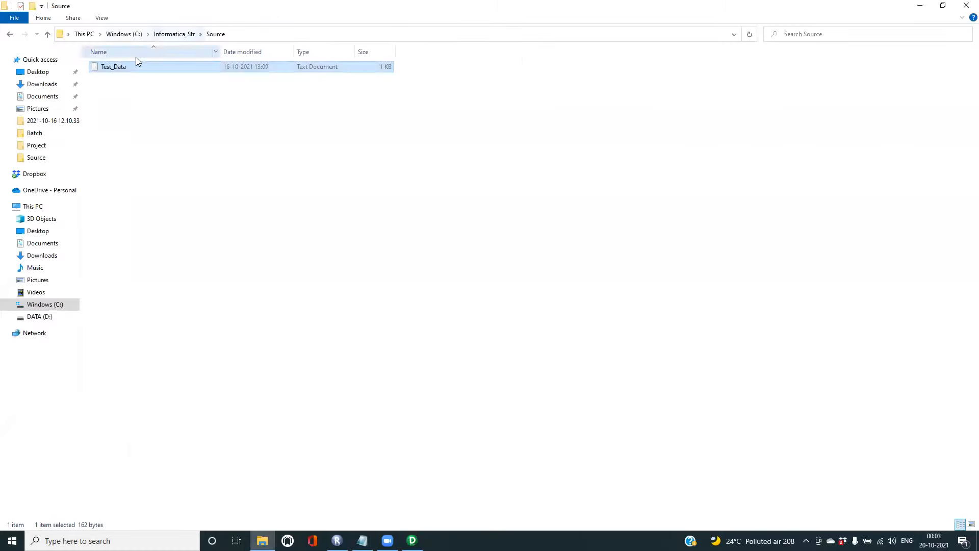
# - Read Test_Data's header fields EMPID, FName, LName, Address, Age, Cell in Notepad, then return to Designer
pyautogui.doubleClick(127, 71)
pyautogui.click(221, 128)
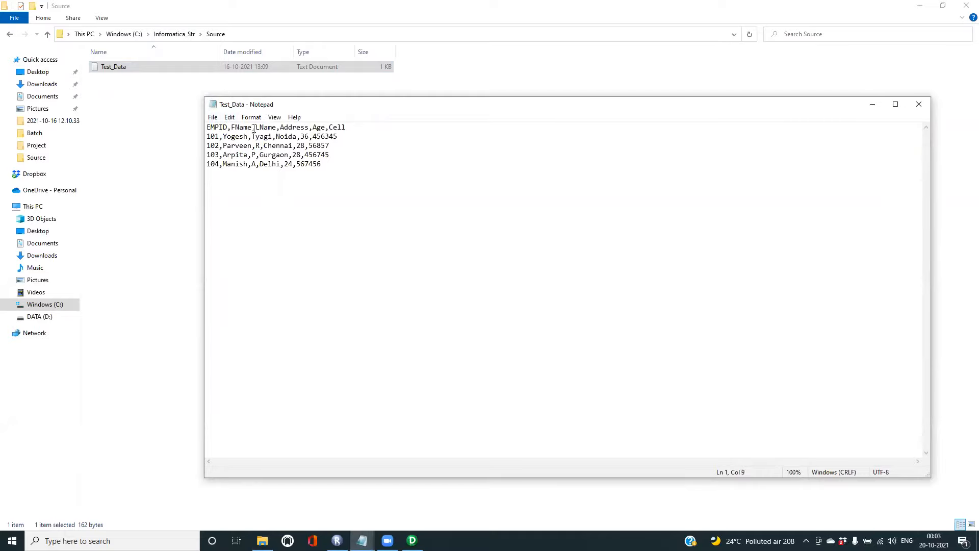
pyautogui.moveTo(268, 128); pyautogui.dragTo(282, 131)
pyautogui.click(289, 128)
pyautogui.click(414, 540)
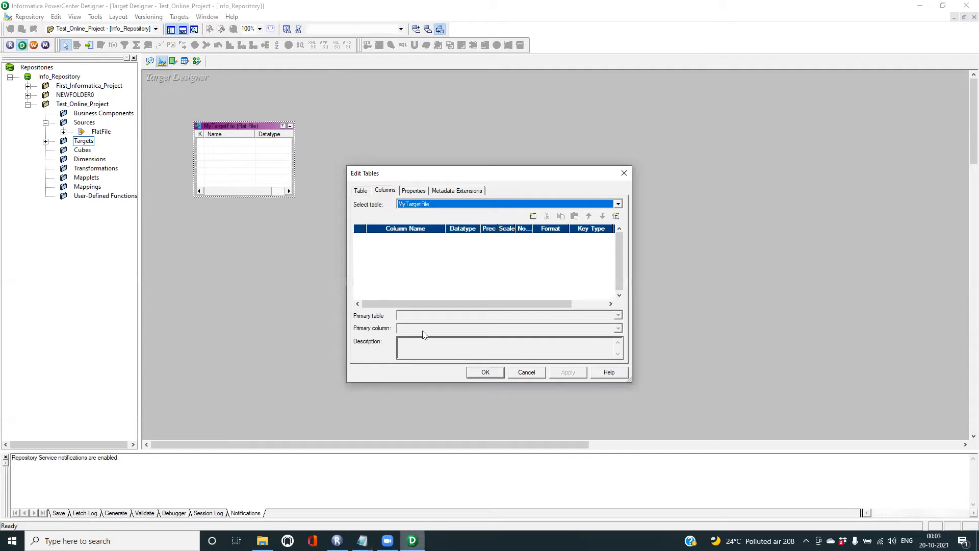
# - Add six new columns to the MyTargetFile table
pyautogui.click(533, 217)
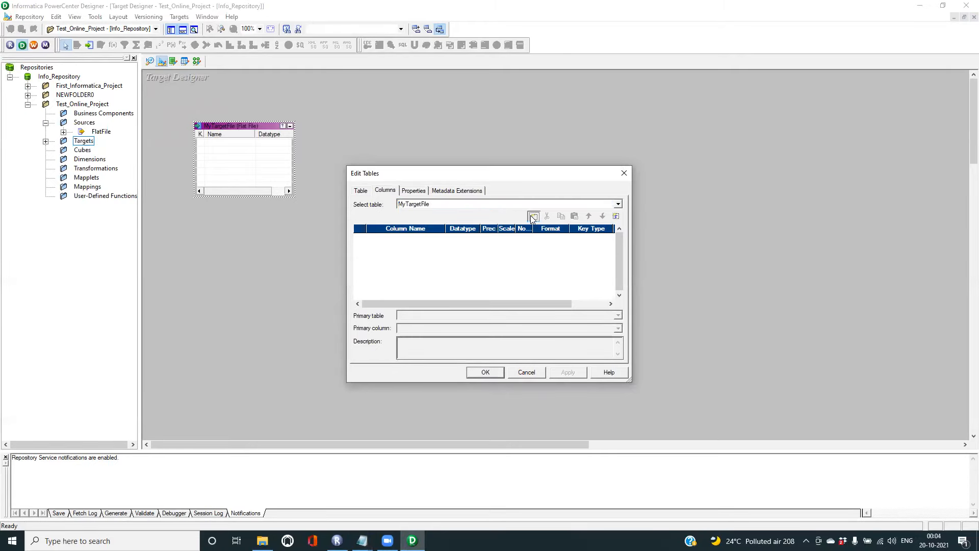
pyautogui.click(533, 217)
pyautogui.click(533, 217)
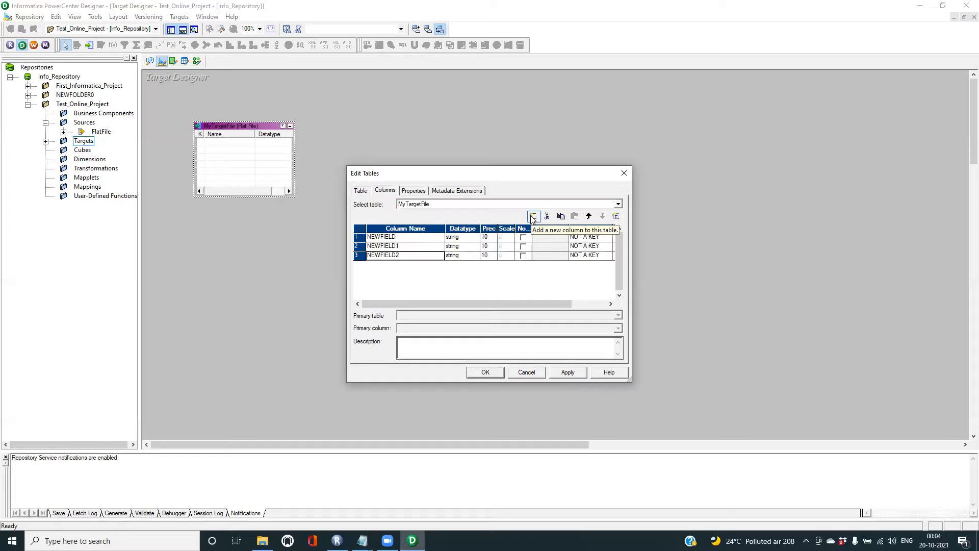
pyautogui.click(533, 217)
pyautogui.click(533, 217)
pyautogui.click(532, 217)
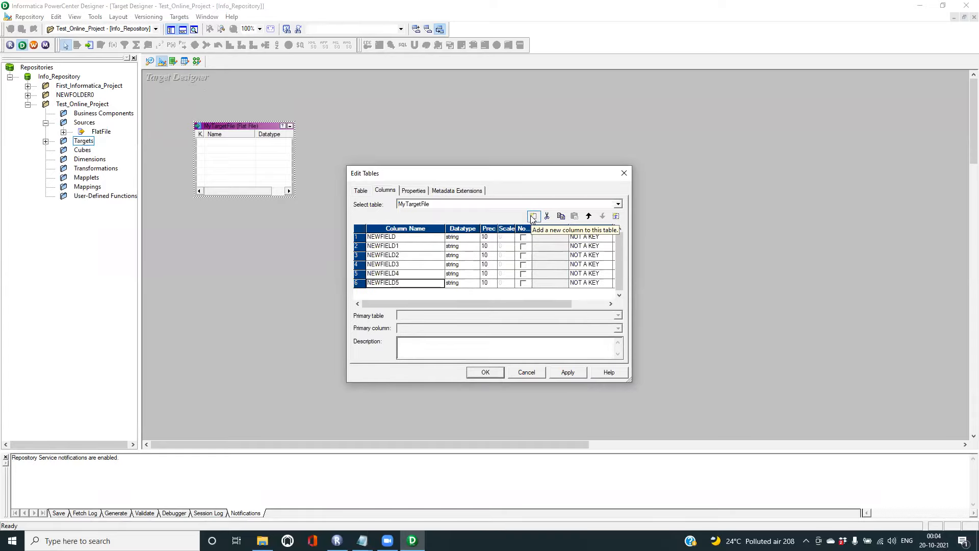
# - Name the columns EmpID, FirstName, LastName, Address, Age and Cell
pyautogui.click(397, 237)
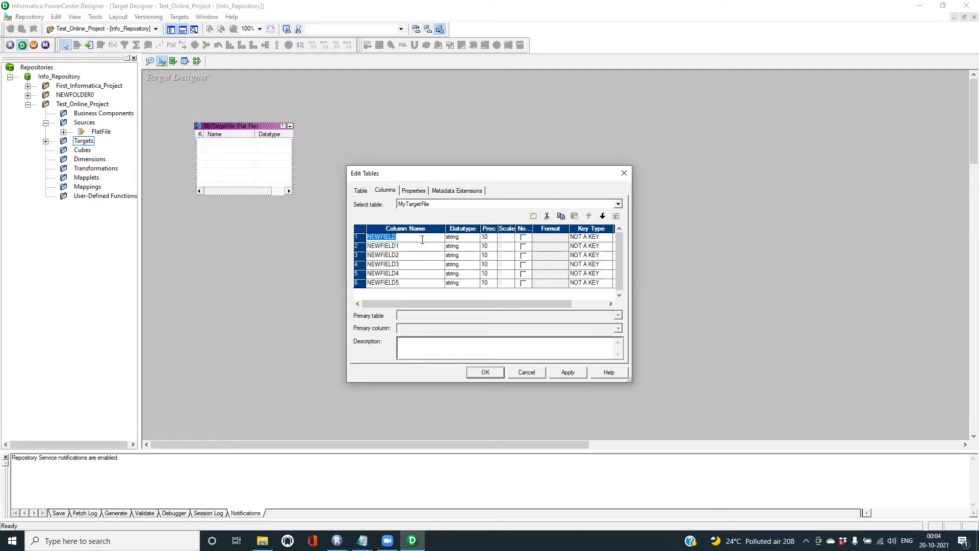
pyautogui.write('EmpID')
pyautogui.click(408, 247)
pyautogui.click(401, 248)
pyautogui.write('FirstName')
pyautogui.click(384, 255)
pyautogui.write('LastName')
pyautogui.click(385, 264)
pyautogui.write('Address')
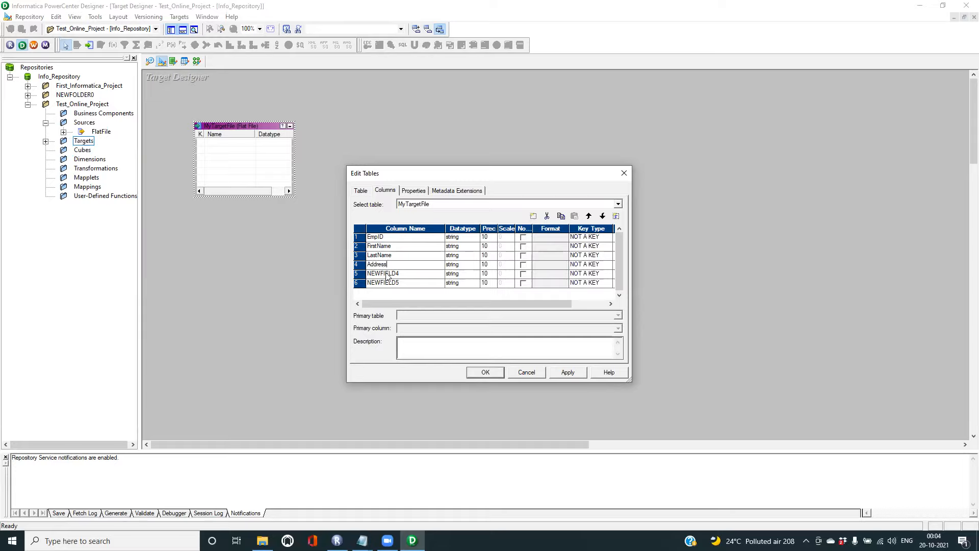
pyautogui.click(386, 273)
pyautogui.write('Age')
pyautogui.click(386, 284)
pyautogui.write('Cell')
# - Set the datatype of EmpID, Age and Cell to int
pyautogui.click(457, 238)
pyautogui.click(457, 239)
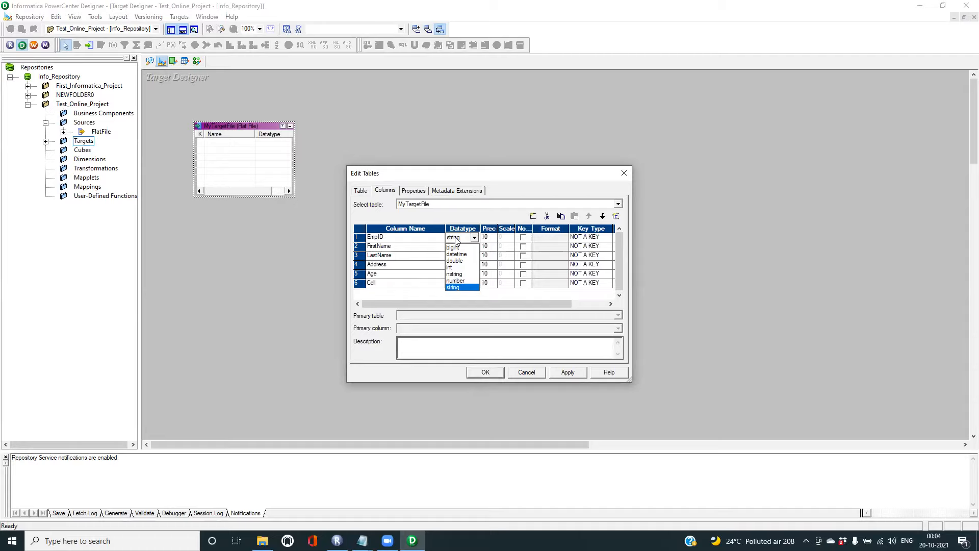
pyautogui.click(458, 268)
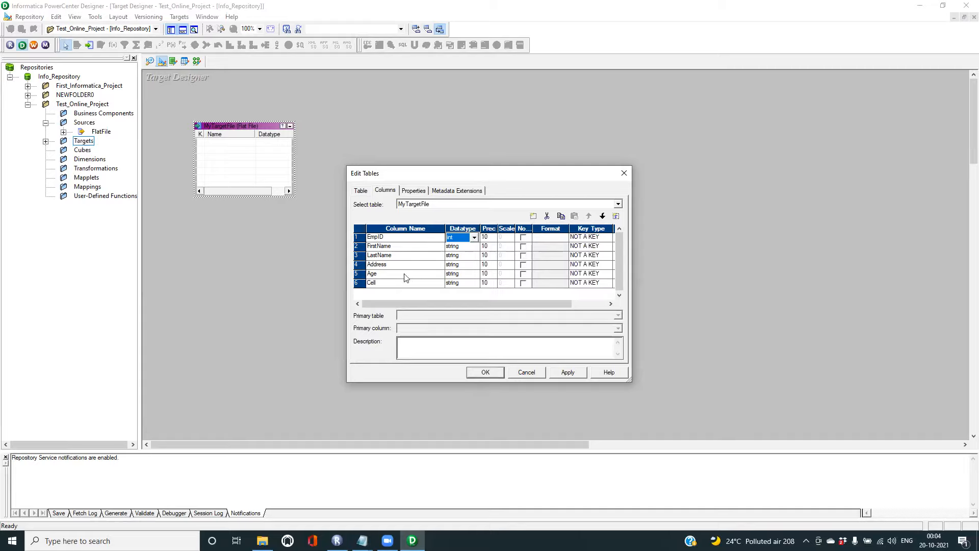
pyautogui.click(464, 277)
pyautogui.click(463, 275)
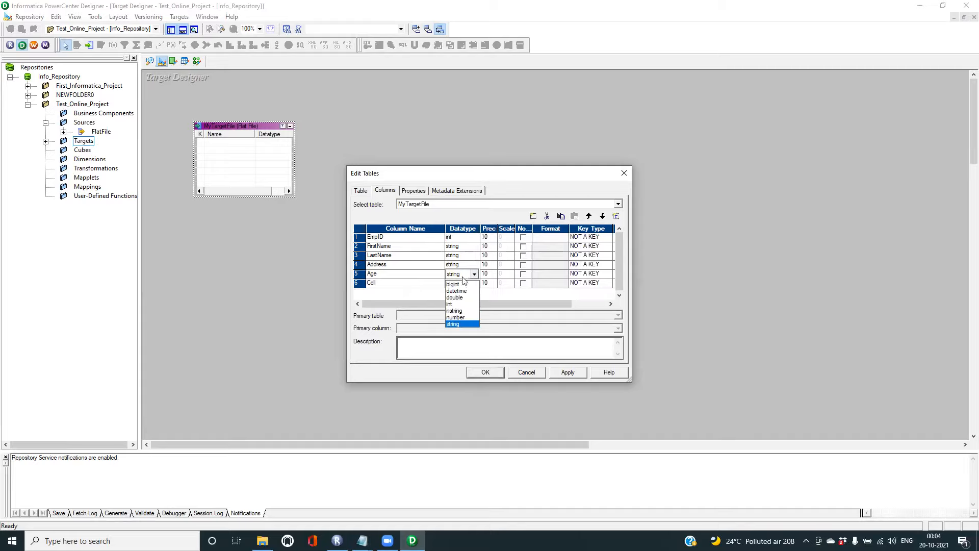
pyautogui.click(464, 305)
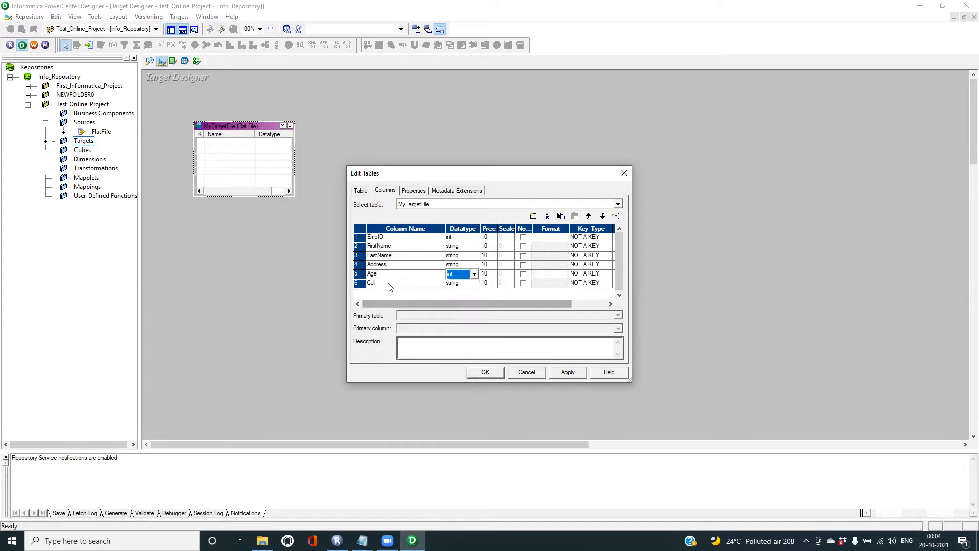
pyautogui.click(466, 284)
pyautogui.click(466, 284)
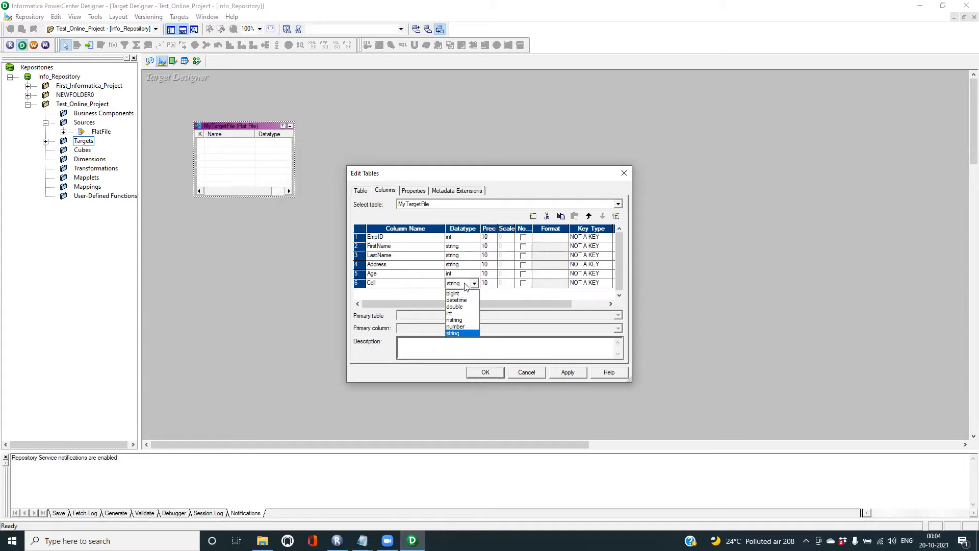
pyautogui.click(459, 315)
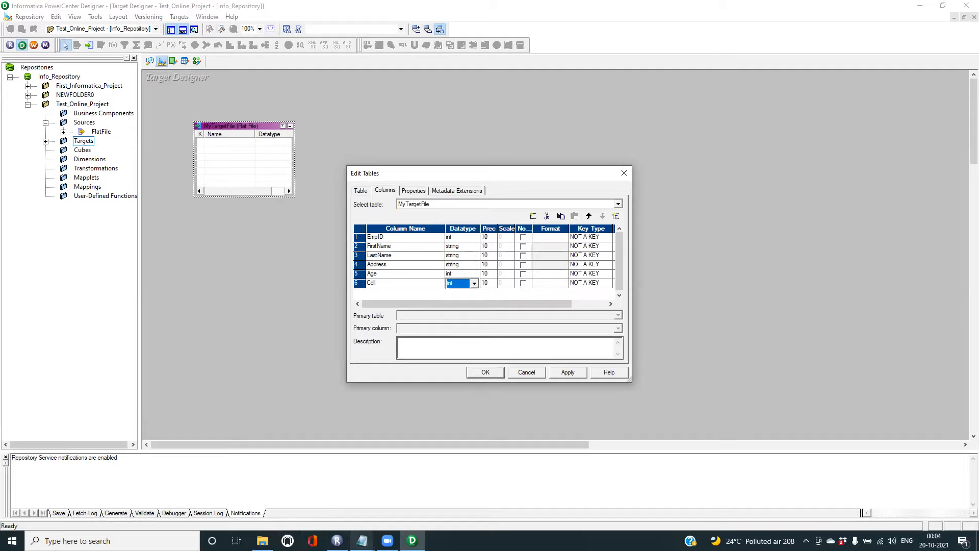
pyautogui.moveTo(362, 541)
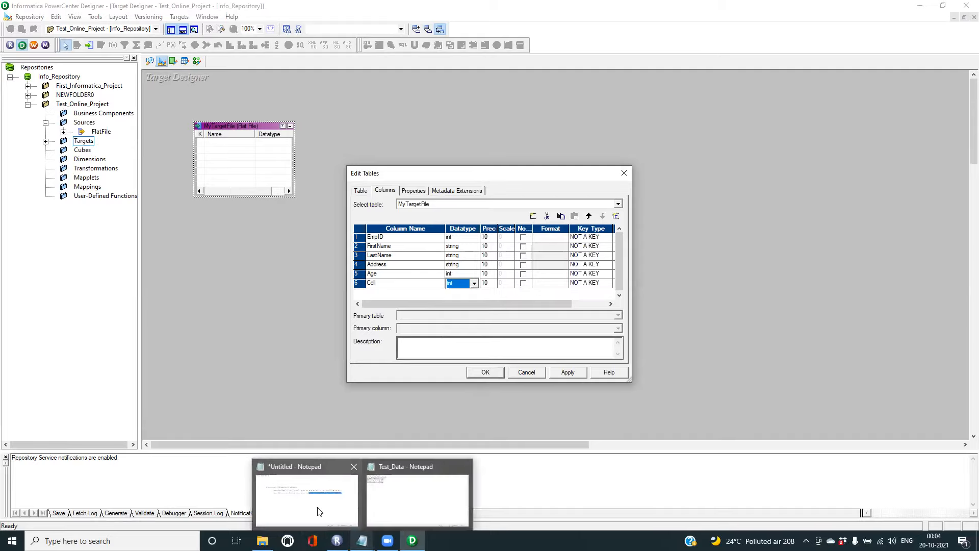
pyautogui.click(385, 505)
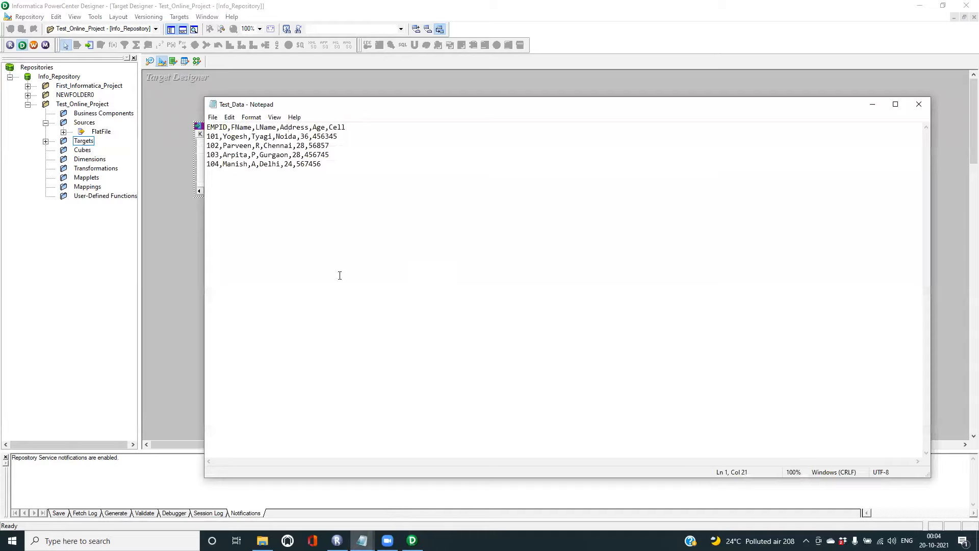
# - Check the sample values in Test_Data, close Notepad, and apply the column edits to MyTargetFile
pyautogui.moveTo(223, 137); pyautogui.dragTo(339, 136)
pyautogui.click(920, 105)
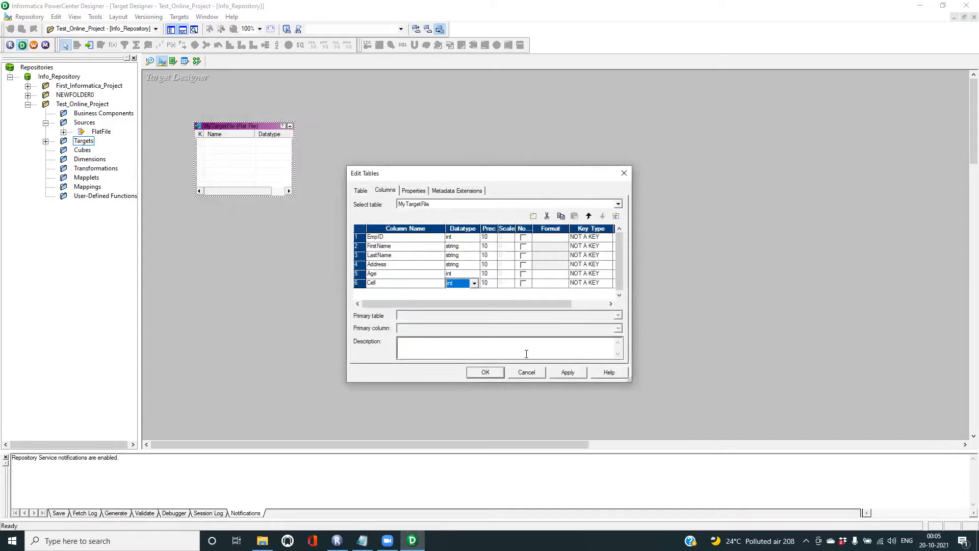
pyautogui.click(567, 375)
pyautogui.click(484, 373)
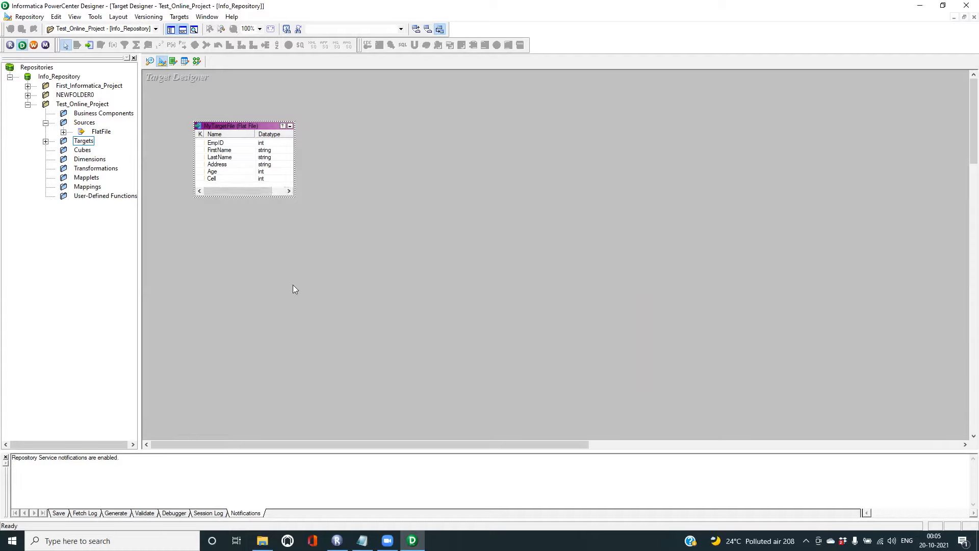
# - Select the Mappings folder and switch to the Mapping Designer workspace
pyautogui.click(87, 188)
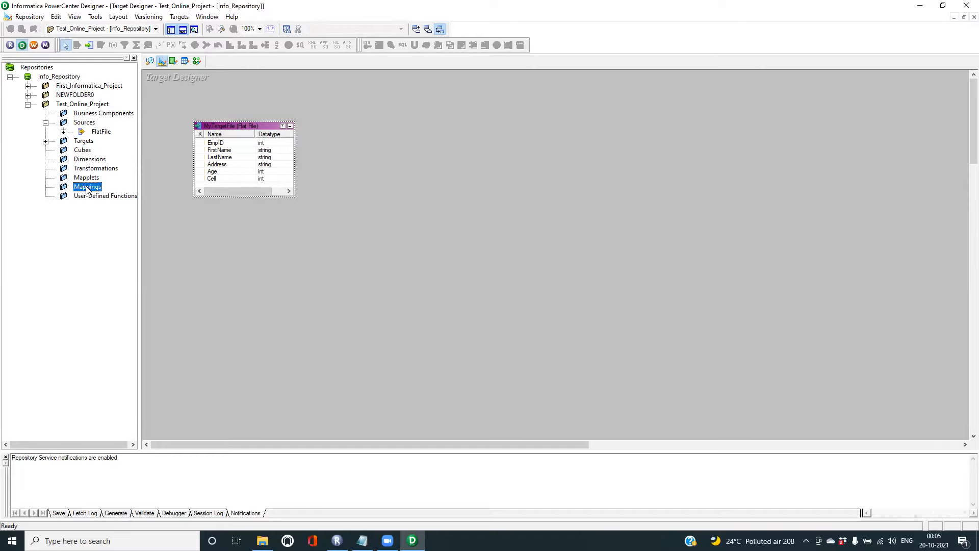
pyautogui.click(197, 62)
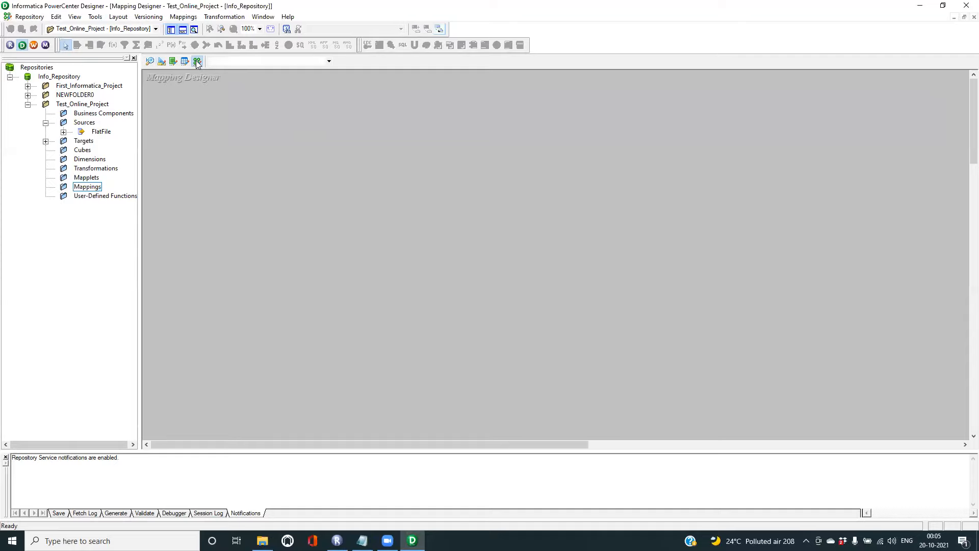
pyautogui.click(183, 18)
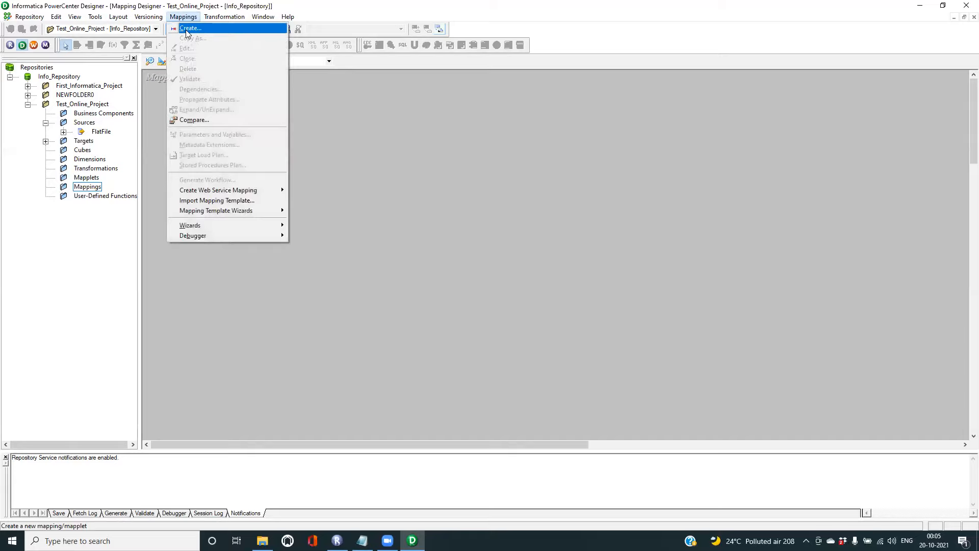
# - Create a mapping named m_myFirstMapping and expand Mappings to show it
pyautogui.click(186, 30)
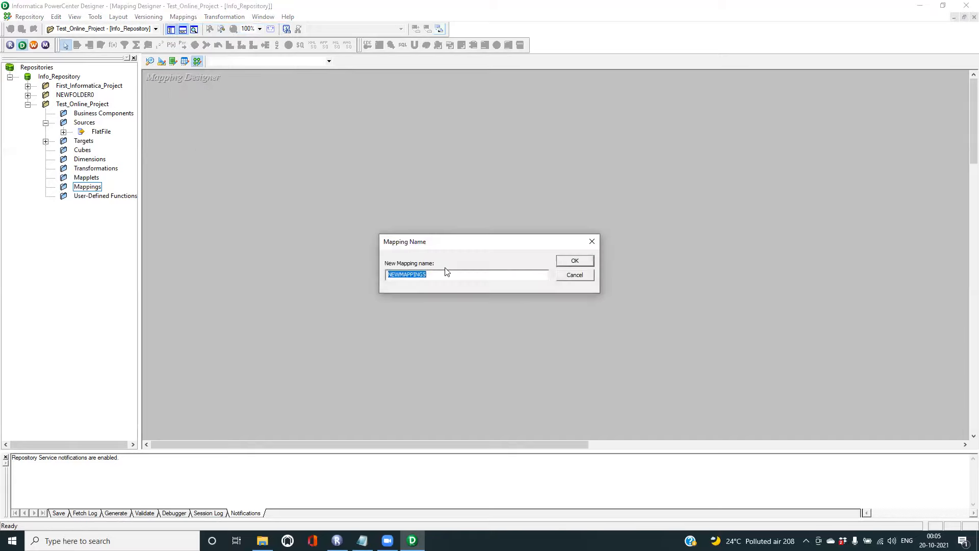
pyautogui.write('F')
pyautogui.press('BackSpace')
pyautogui.press('BackSpace')
pyautogui.write('m_myFirs')
pyautogui.click(575, 261)
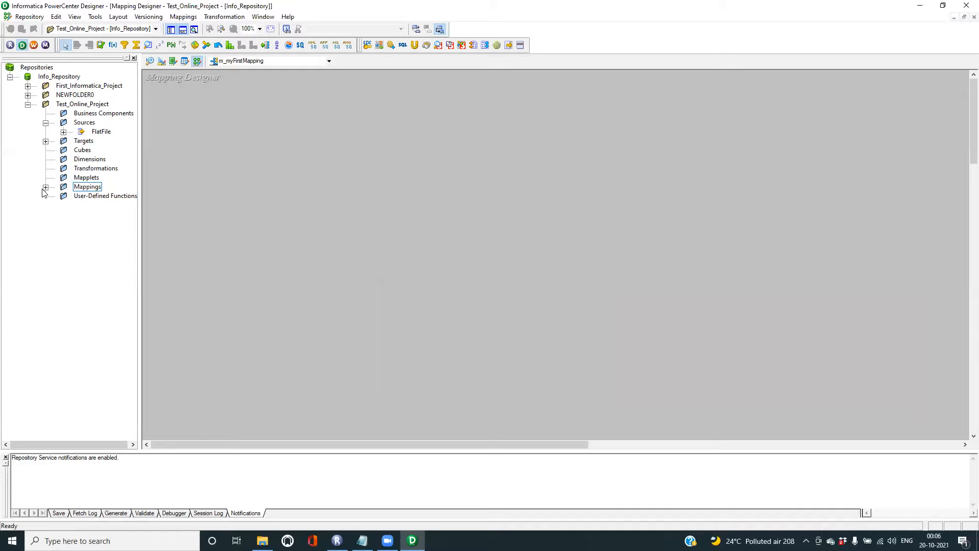
pyautogui.doubleClick(87, 188)
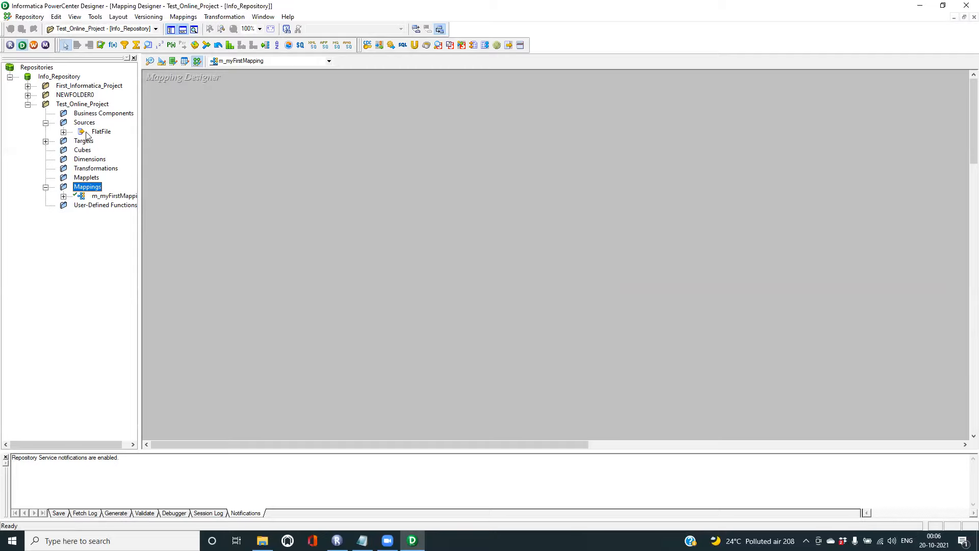
# - Drag the Test_Data flat-file source from Sources > FlatFile into the m_myFirstMapping canvas
pyautogui.click(46, 123)
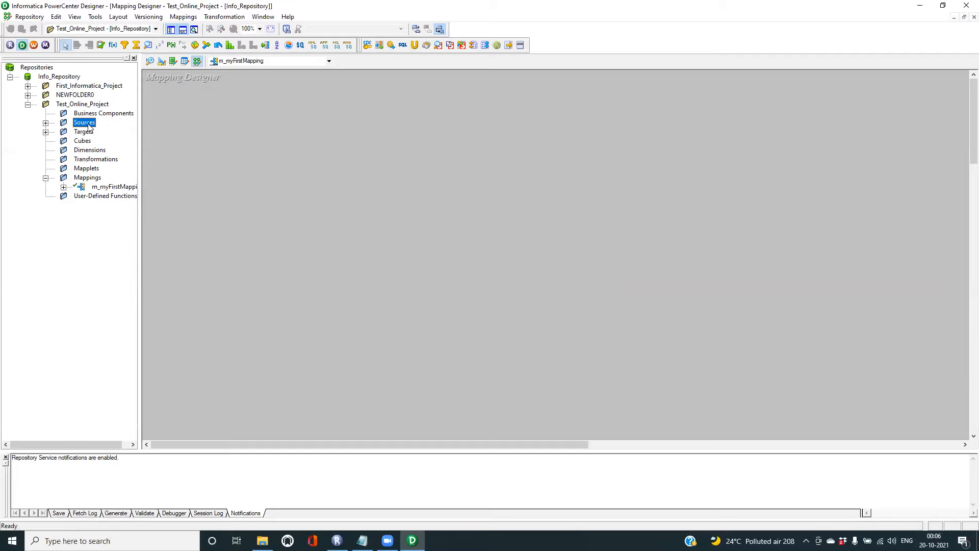
pyautogui.click(46, 123)
pyautogui.click(98, 132)
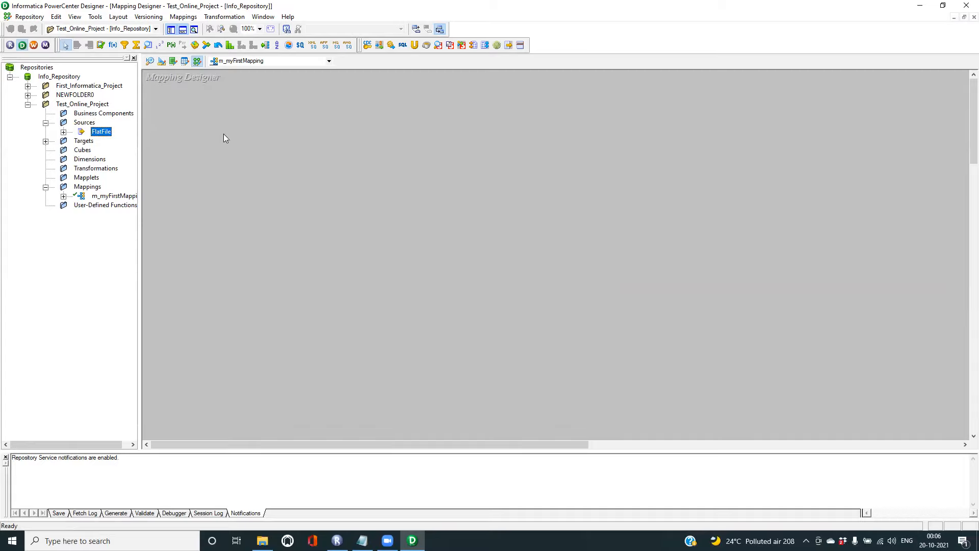
pyautogui.click(63, 132)
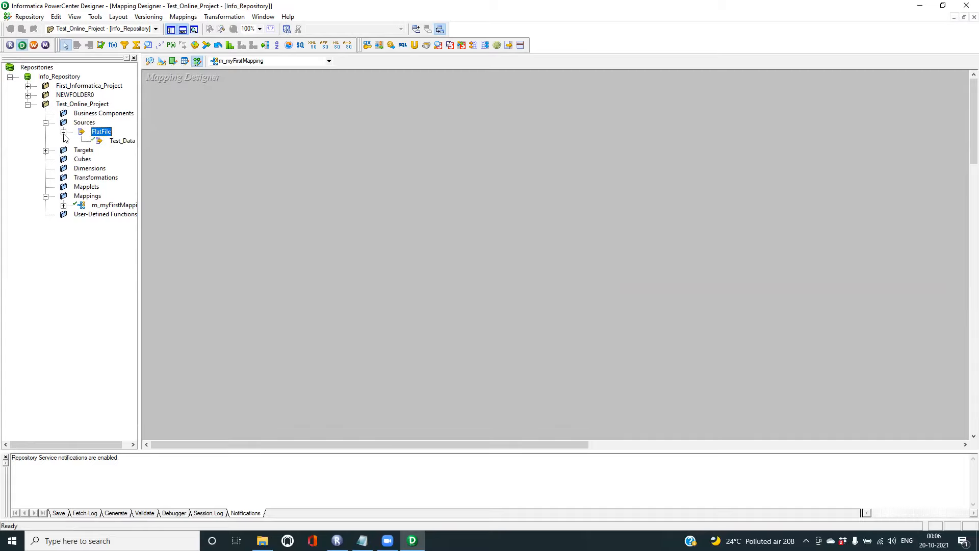
pyautogui.click(122, 142)
pyautogui.moveTo(204, 146); pyautogui.dragTo(240, 139)
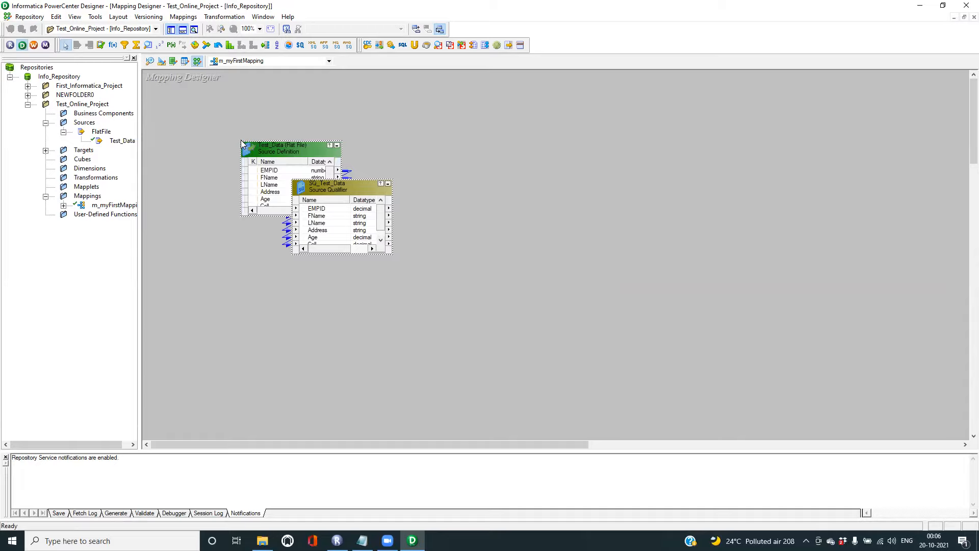
# - Move Test_Data and SQ_Test_Data toward the top-left and expand the Targets folder
pyautogui.click(337, 146)
pyautogui.moveTo(342, 187); pyautogui.dragTo(321, 157)
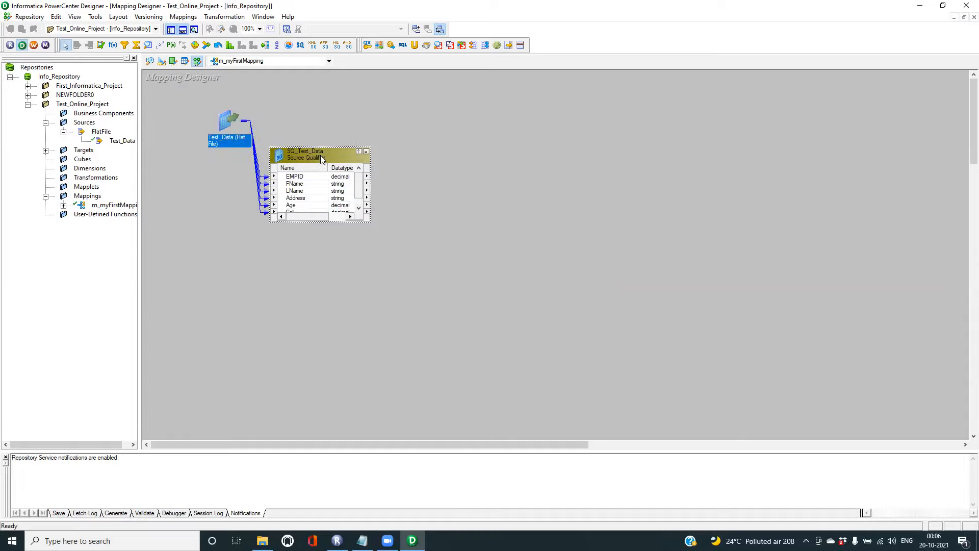
pyautogui.click(64, 206)
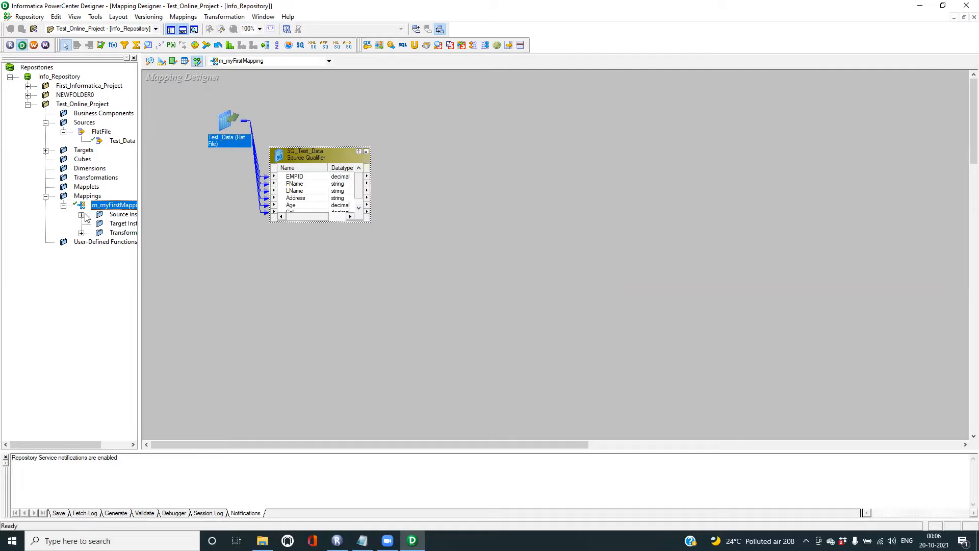
pyautogui.click(46, 150)
# - Place MyTargetFile on the canvas and enlarge it and SQ_Test_Data to show all ports
pyautogui.moveTo(105, 160); pyautogui.dragTo(547, 163)
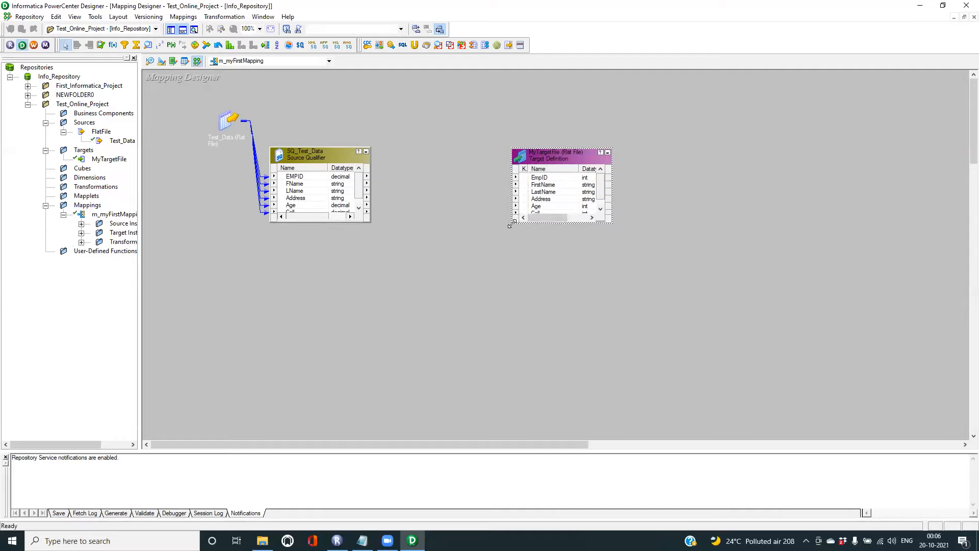
pyautogui.moveTo(510, 225); pyautogui.dragTo(493, 259)
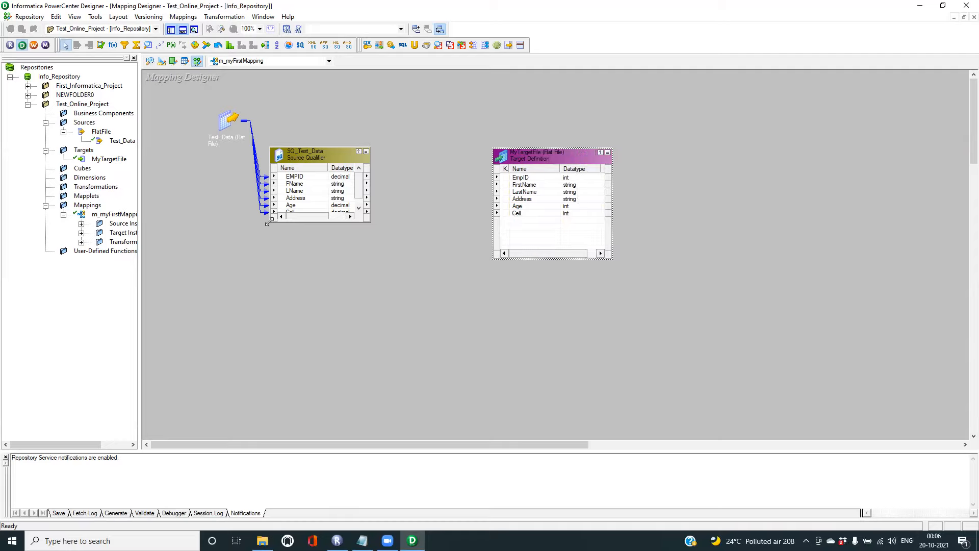
pyautogui.moveTo(267, 223); pyautogui.dragTo(262, 250)
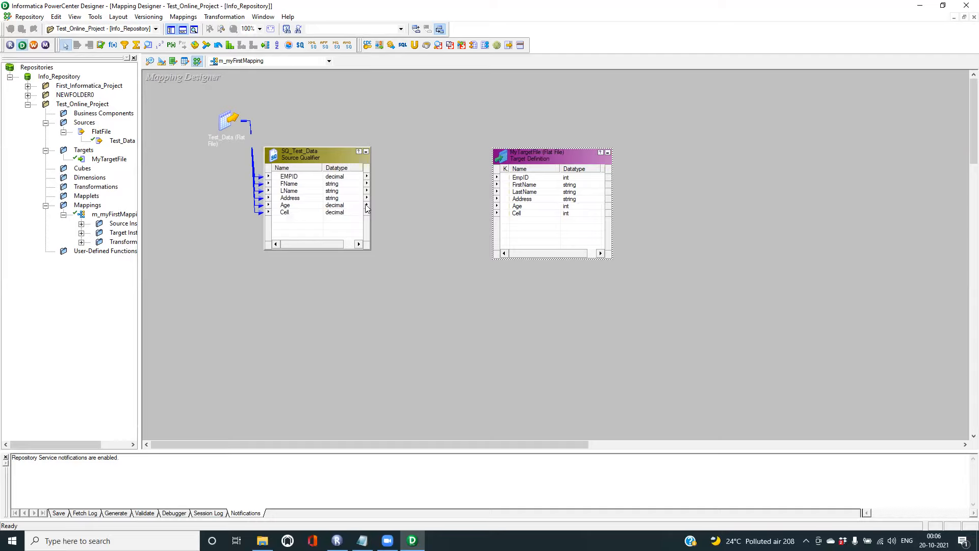
pyautogui.moveTo(331, 156); pyautogui.dragTo(352, 156)
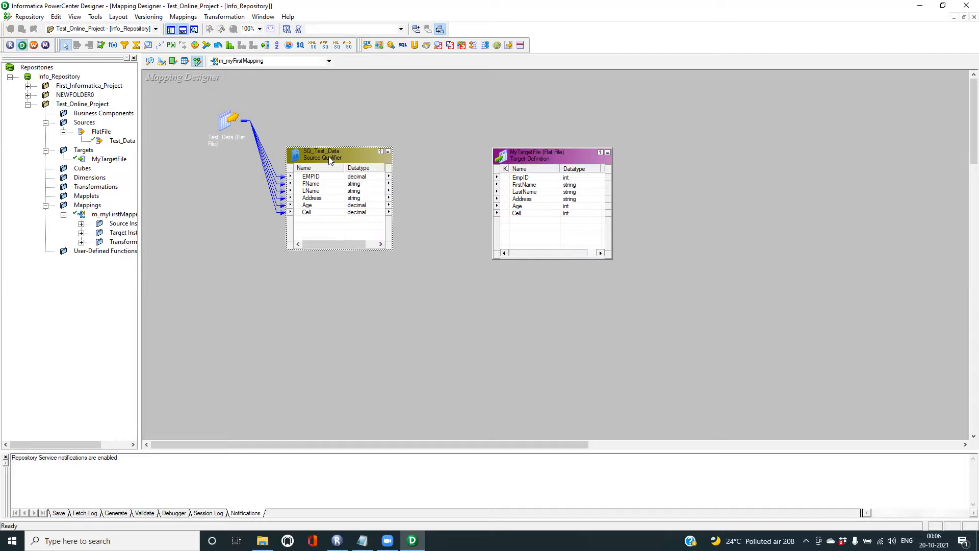
# - Link SQ_Test_Data's EMPID, FName, LName and Address to MyTargetFile's EmpID, FirstName, LastName and Address
pyautogui.click(541, 162)
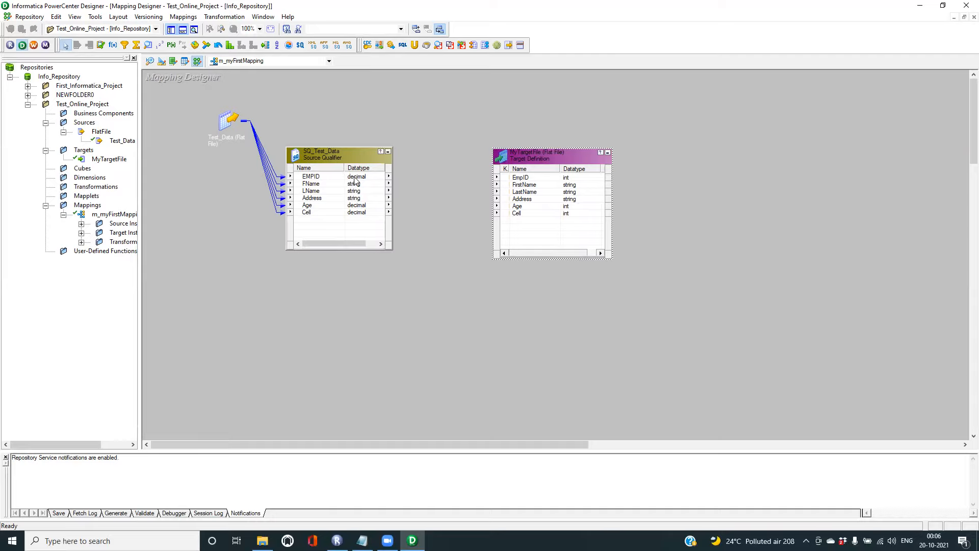
pyautogui.click(315, 179)
pyautogui.moveTo(316, 180); pyautogui.dragTo(532, 182)
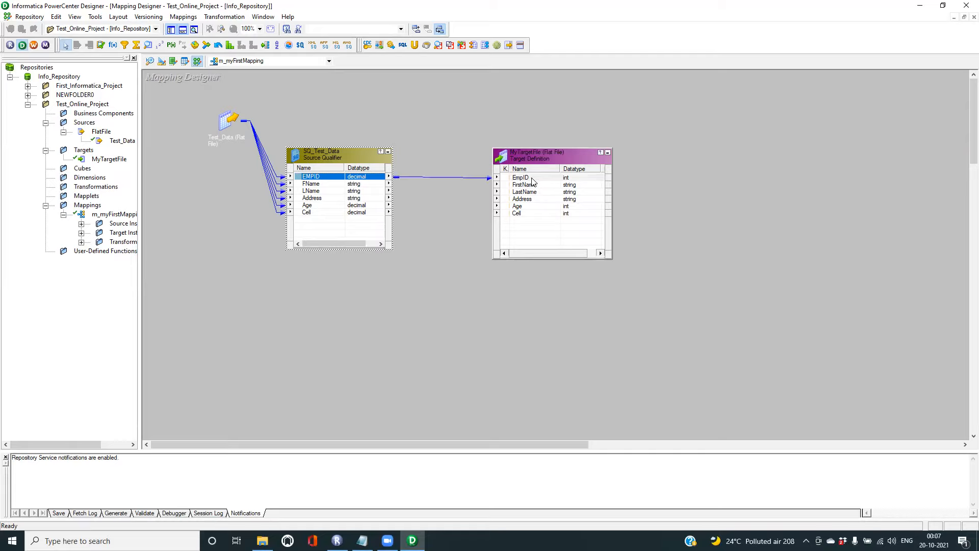
pyautogui.moveTo(320, 185); pyautogui.dragTo(525, 187)
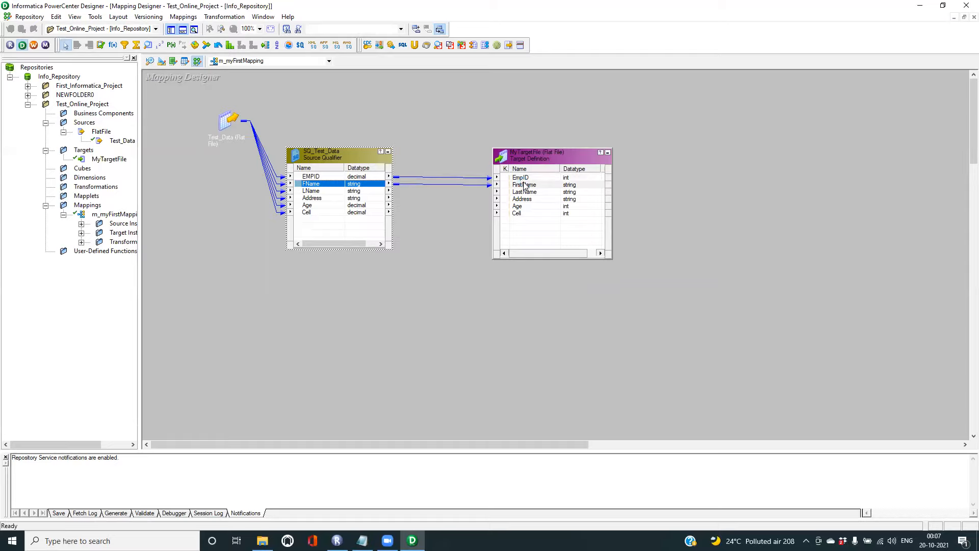
pyautogui.moveTo(312, 193); pyautogui.dragTo(534, 197)
pyautogui.moveTo(316, 200); pyautogui.dragTo(530, 204)
# - Clear the accidental multi-port selection, then link Age and Cell to MyTargetFile's Age and Cell
pyautogui.moveTo(330, 206); pyautogui.dragTo(855, 548)
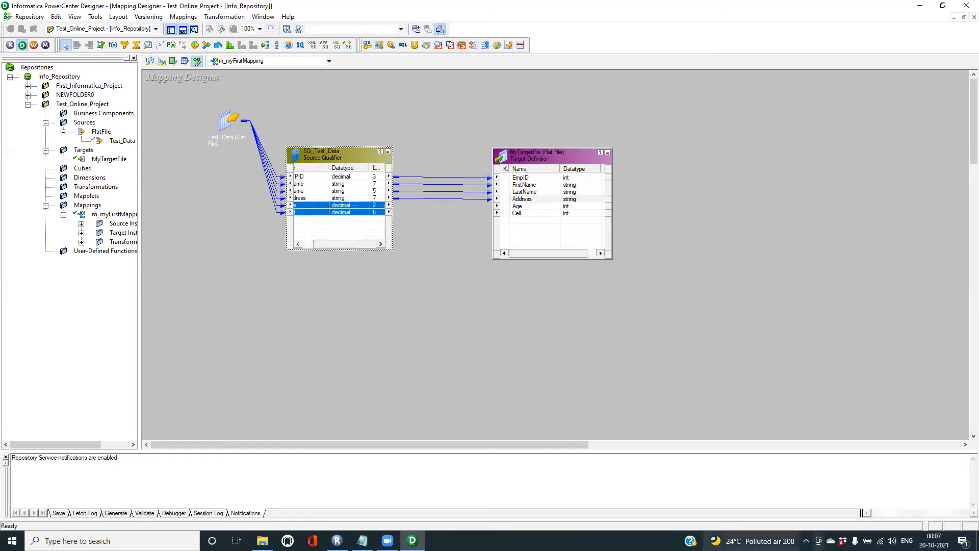
pyautogui.click(300, 207)
pyautogui.moveTo(300, 205); pyautogui.dragTo(524, 205)
pyautogui.click(349, 191)
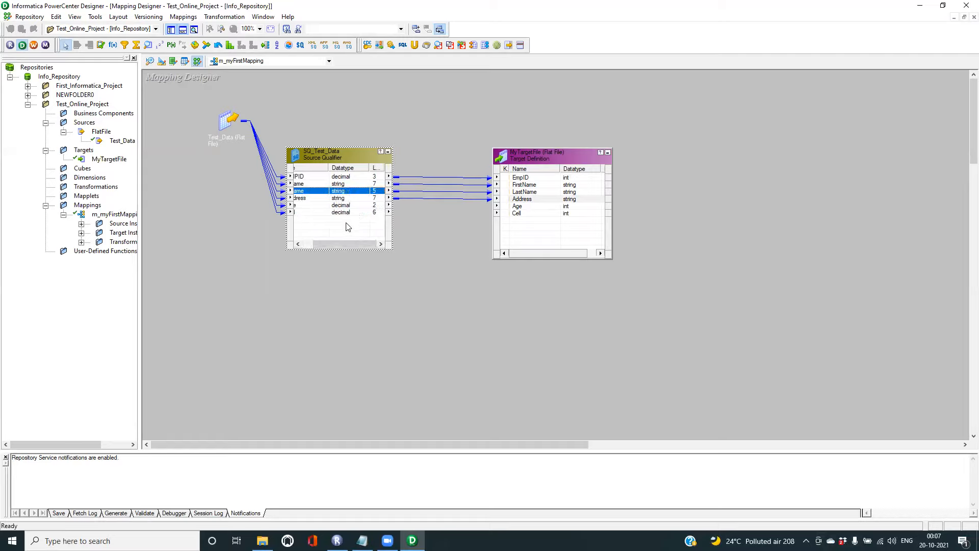
pyautogui.moveTo(339, 242); pyautogui.dragTo(260, 246)
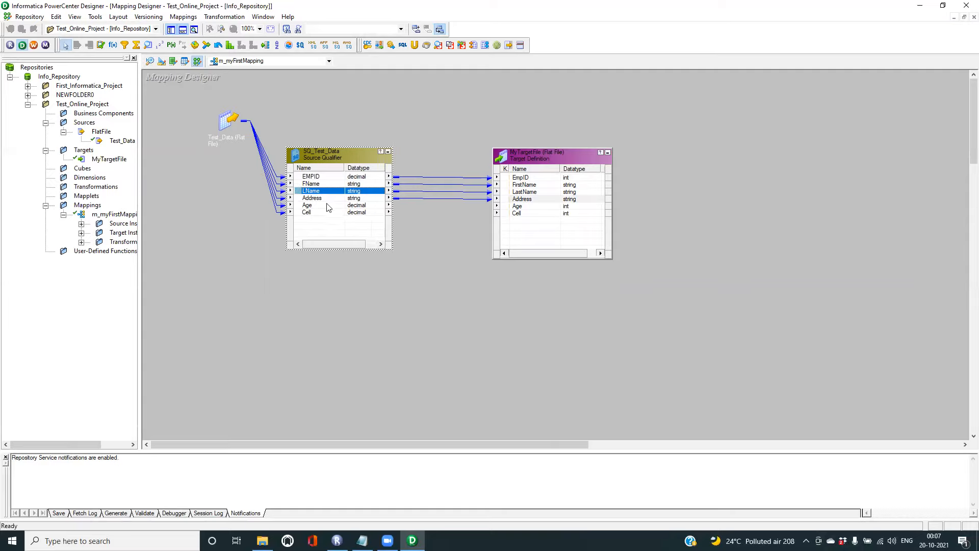
pyautogui.click(310, 206)
pyautogui.moveTo(311, 206); pyautogui.dragTo(526, 206)
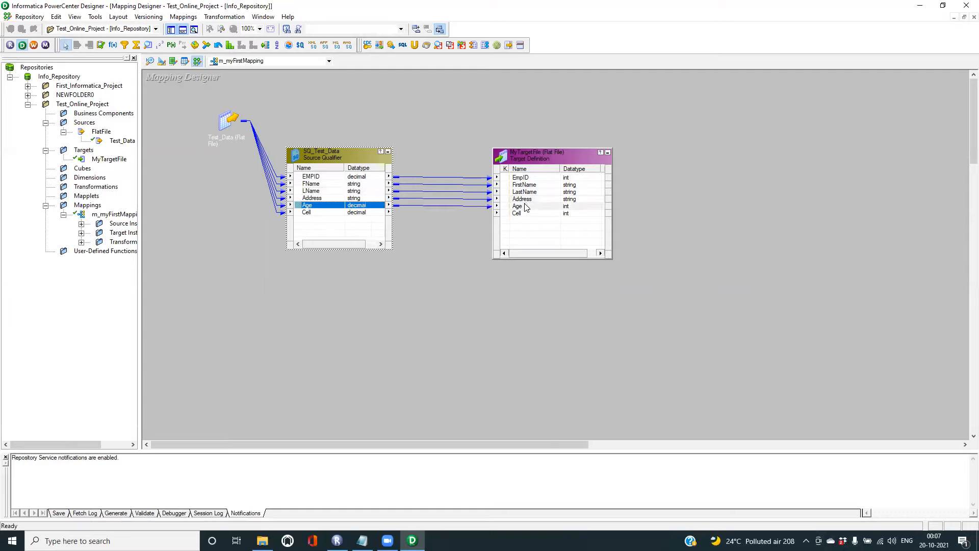
pyautogui.click(309, 213)
pyautogui.moveTo(310, 213); pyautogui.dragTo(526, 217)
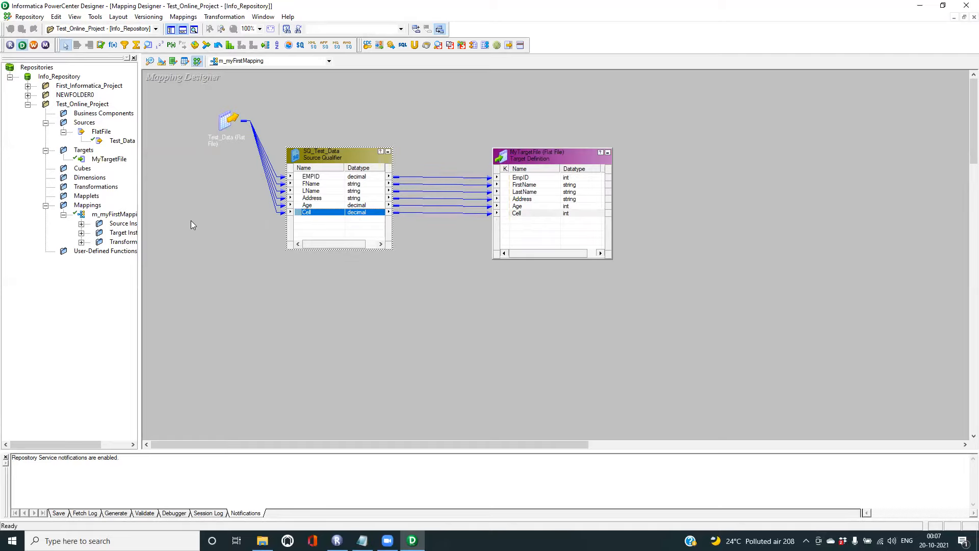
# - Save m_myFirstMapping with Ctrl+S and highlight its VALID and inserted messages in the Output window
pyautogui.hotkey('ctrl', 's')
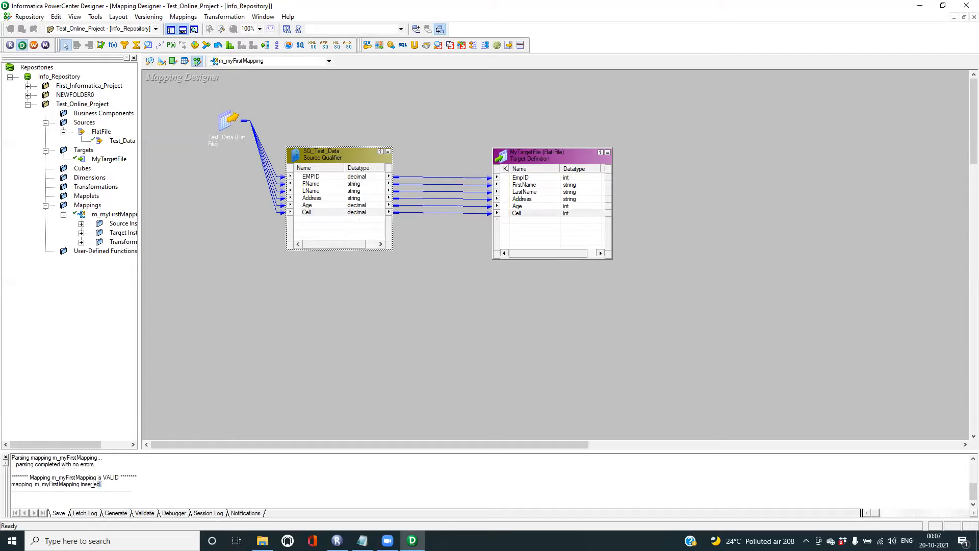
pyautogui.moveTo(93, 484); pyautogui.dragTo(15, 478)
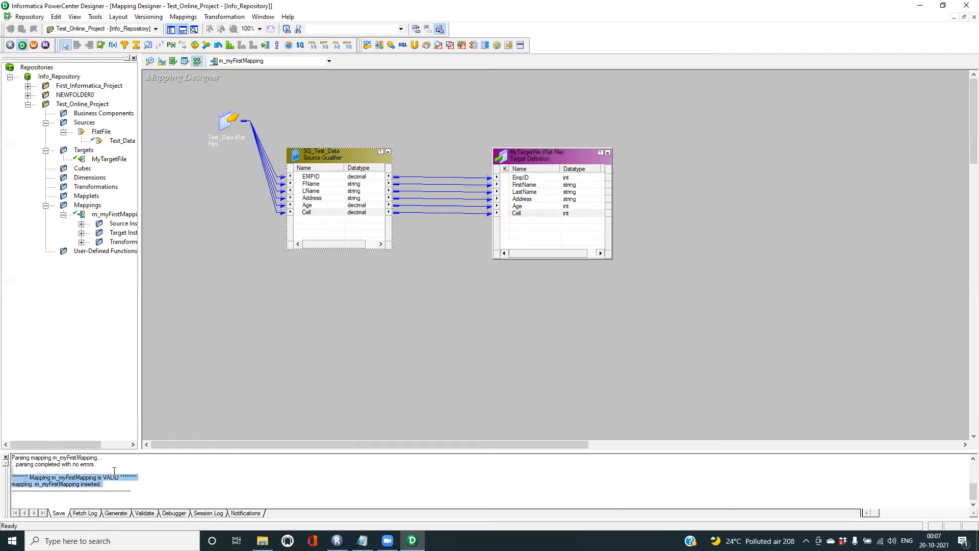
pyautogui.click(64, 474)
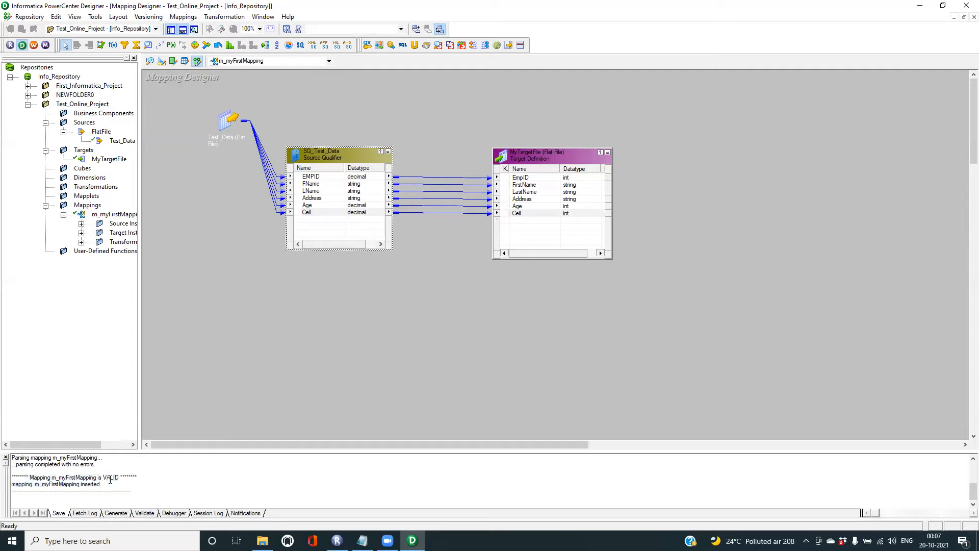
pyautogui.moveTo(113, 483); pyautogui.dragTo(10, 477)
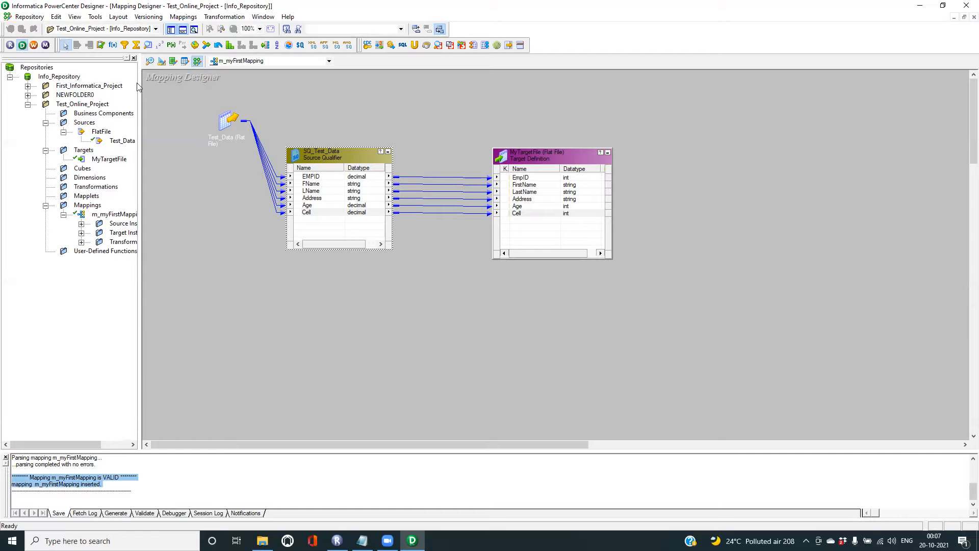
pyautogui.click(34, 45)
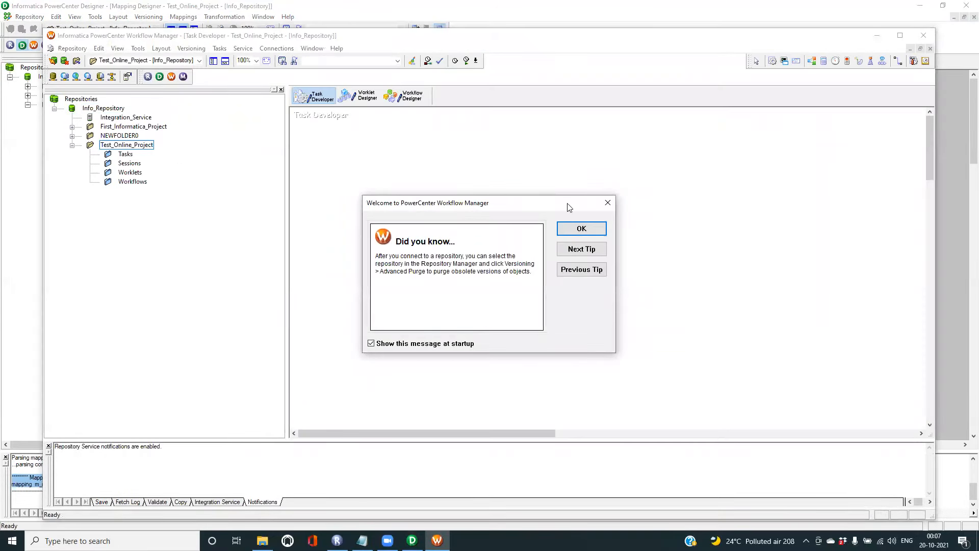
# - Dismiss the welcome tip, select the Sessions folder, and maximize the Workflow Manager window
pyautogui.click(581, 228)
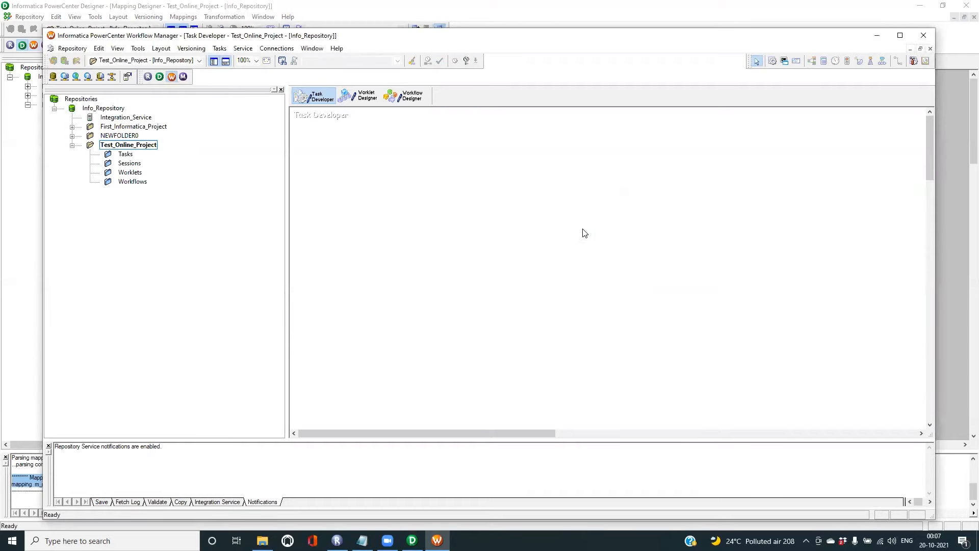
pyautogui.click(131, 163)
pyautogui.click(899, 36)
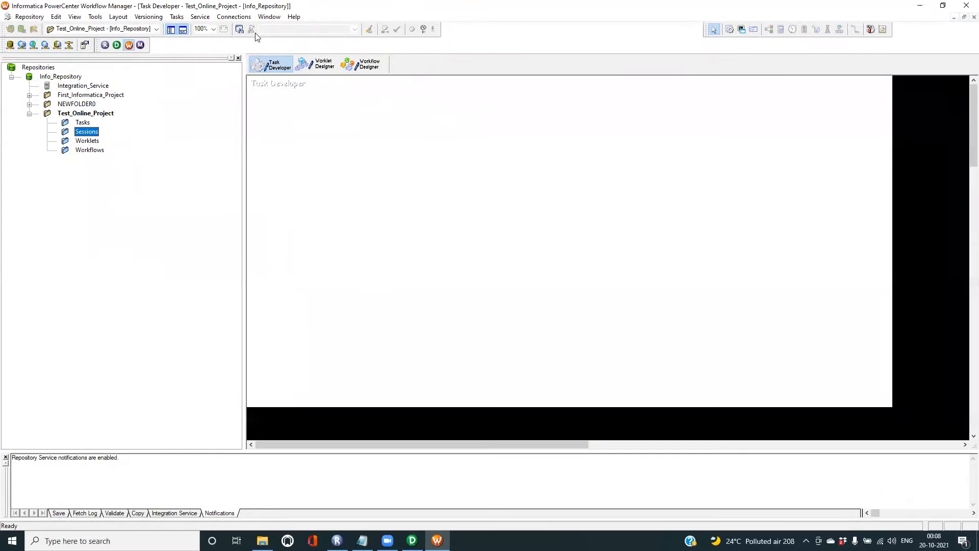
pyautogui.click(178, 18)
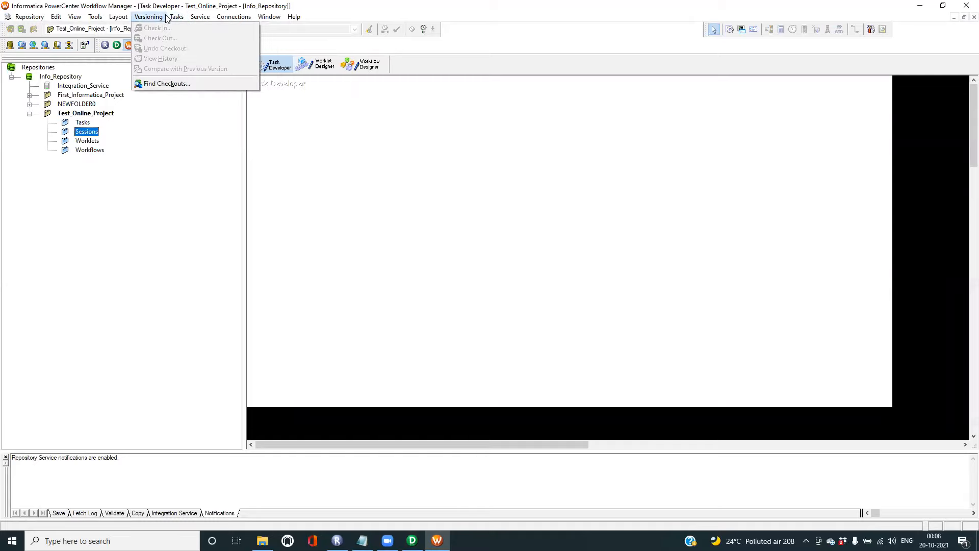
# - Create a new Session task, entering the name 'MyFirstSessio'
pyautogui.click(181, 29)
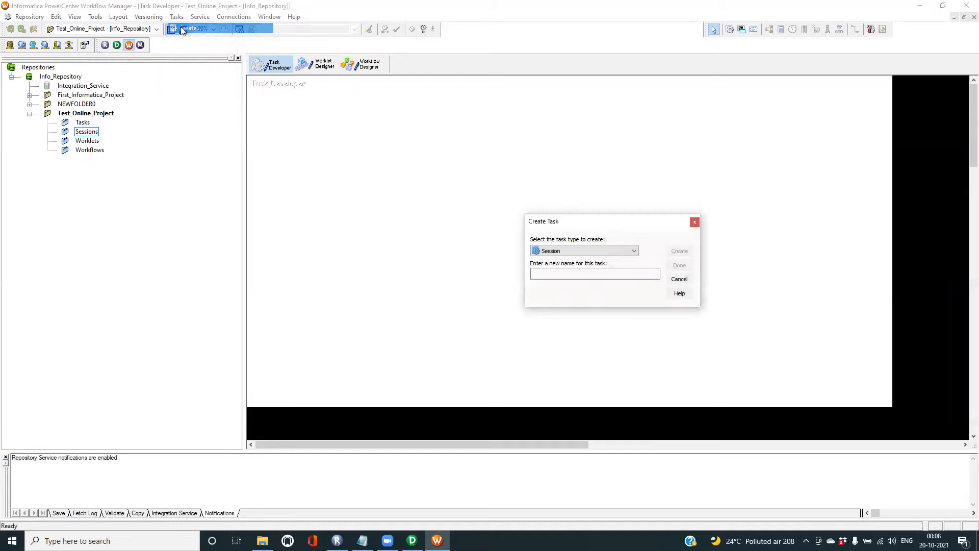
pyautogui.click(543, 275)
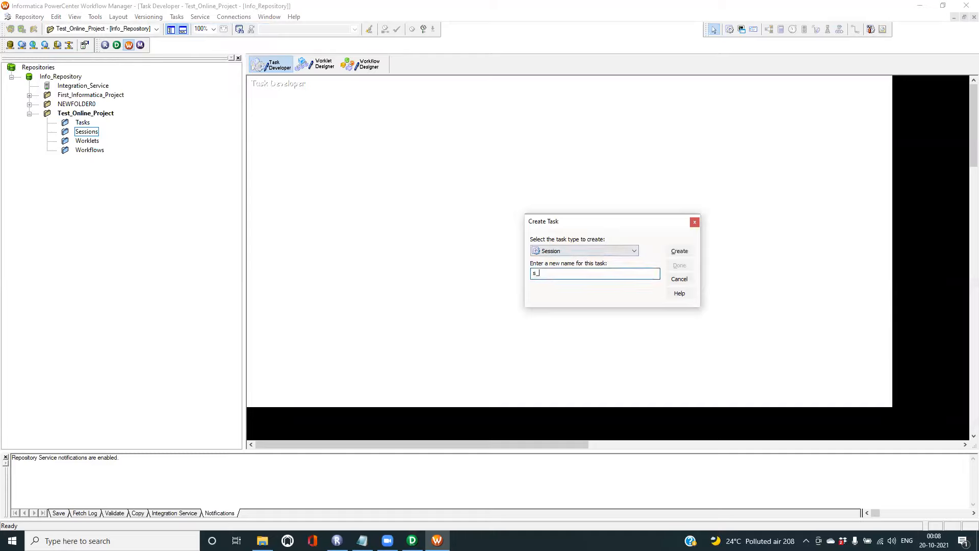
pyautogui.write('MyFirstSession')
pyautogui.click(680, 252)
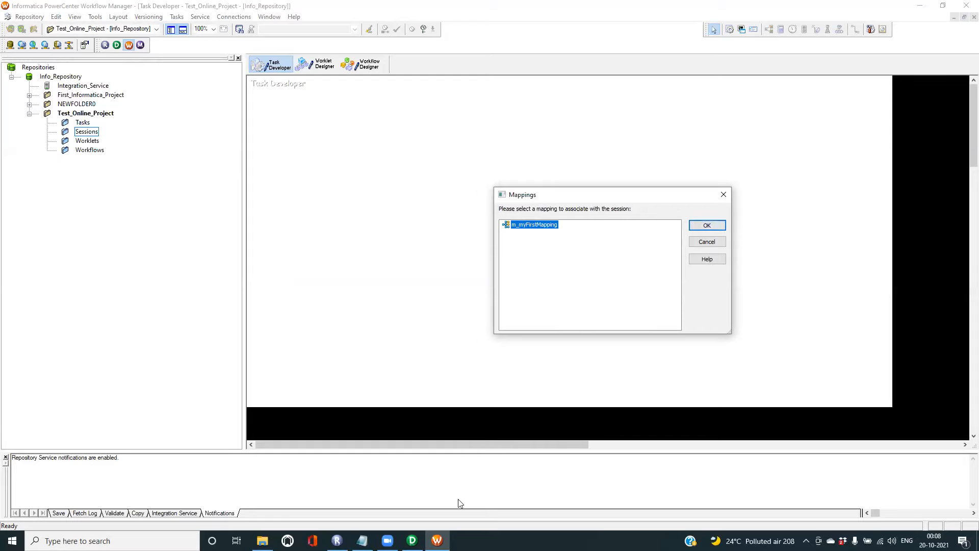
pyautogui.click(412, 540)
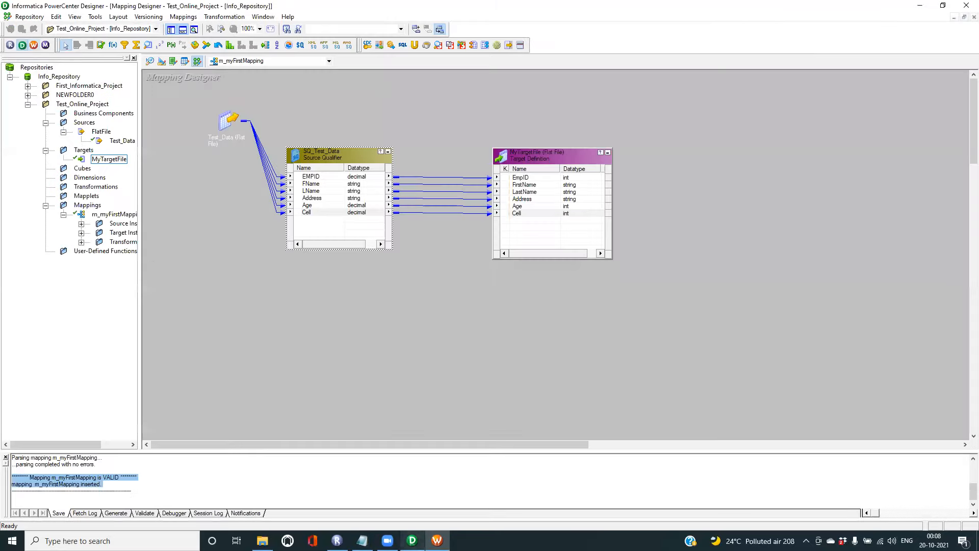
# - Widen the navigator, confirm m_myFirstMapping as s_MyFirstSession's mapping, and close the Create Task dialog
pyautogui.moveTo(141, 206); pyautogui.dragTo(202, 205)
pyautogui.click(122, 217)
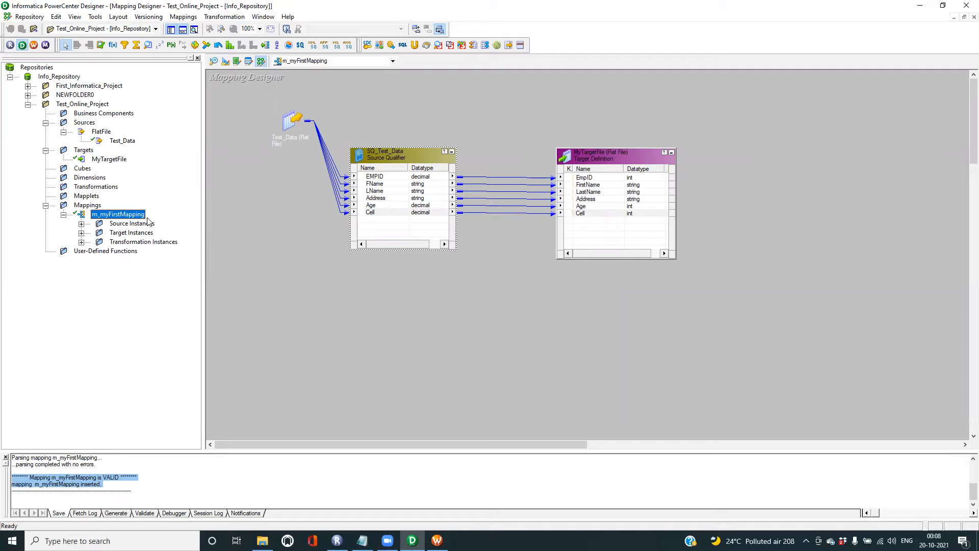
pyautogui.click(437, 541)
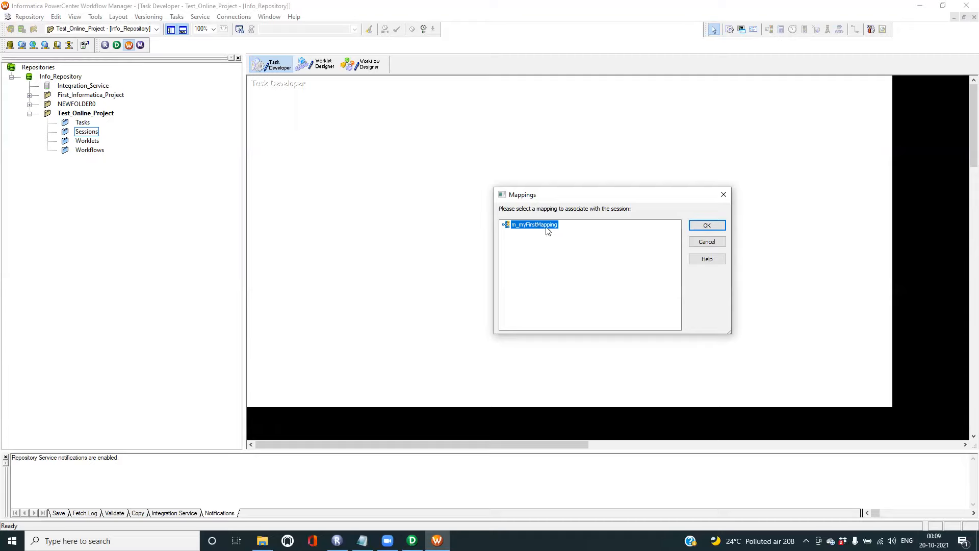
pyautogui.click(717, 225)
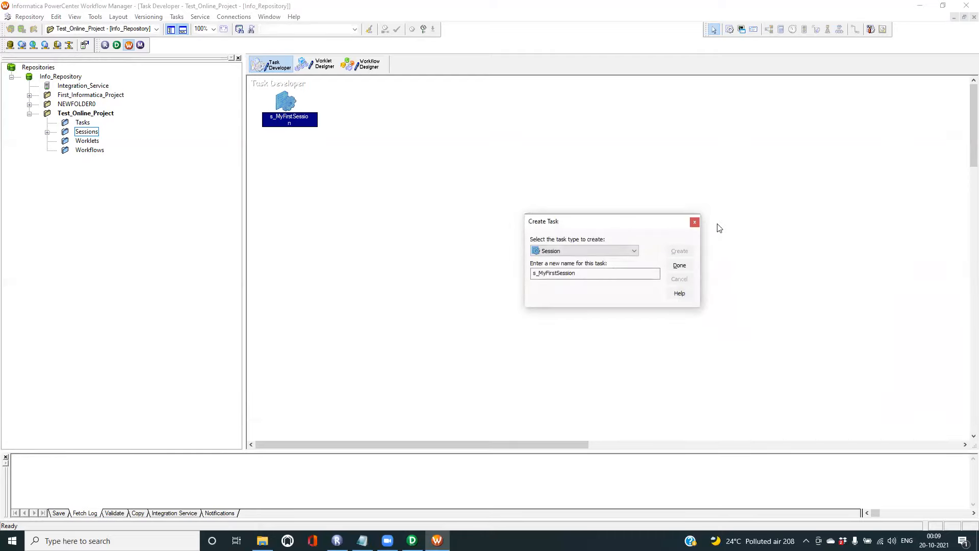
pyautogui.click(680, 265)
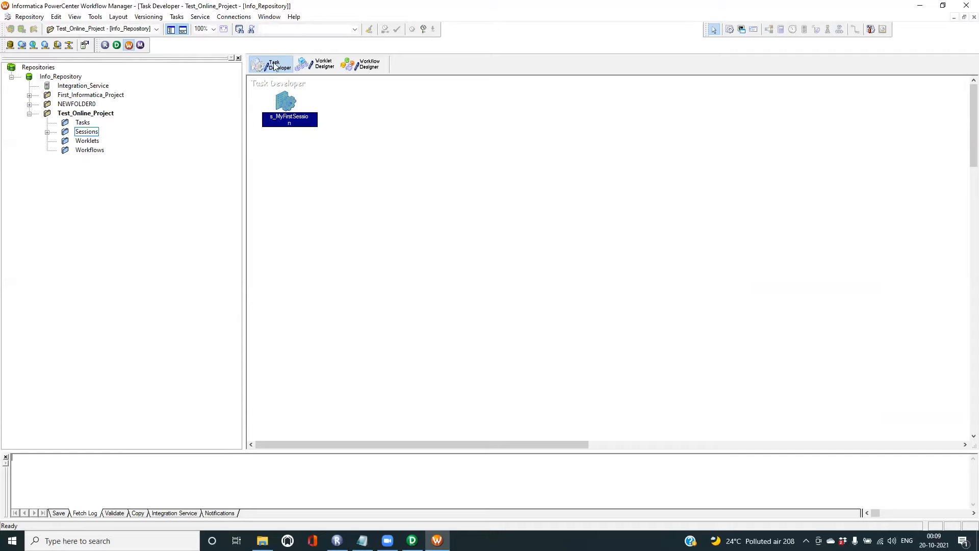
# - In Workflow Designer, create a workflow named w_MyFirstWorkFlow via Workflows > Create
pyautogui.click(365, 64)
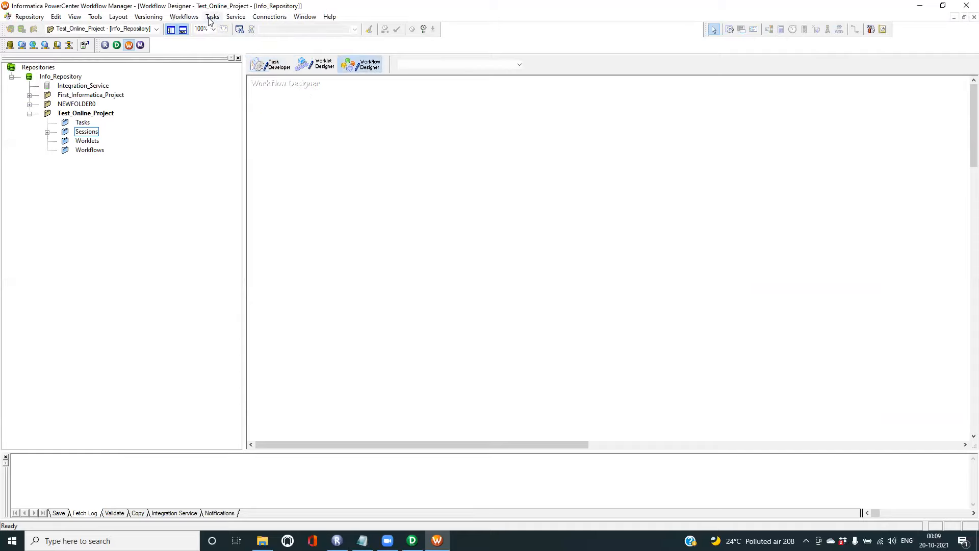
pyautogui.click(184, 16)
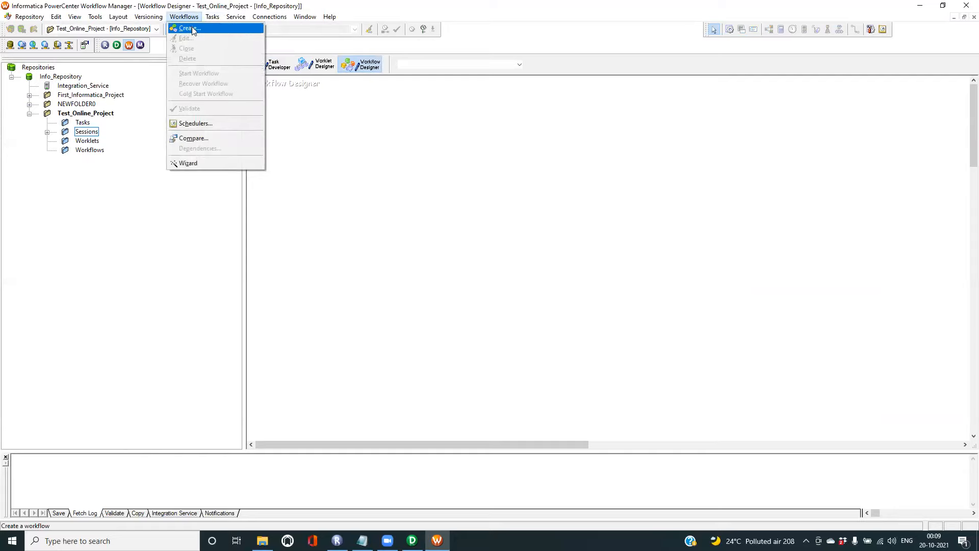
pyautogui.click(192, 29)
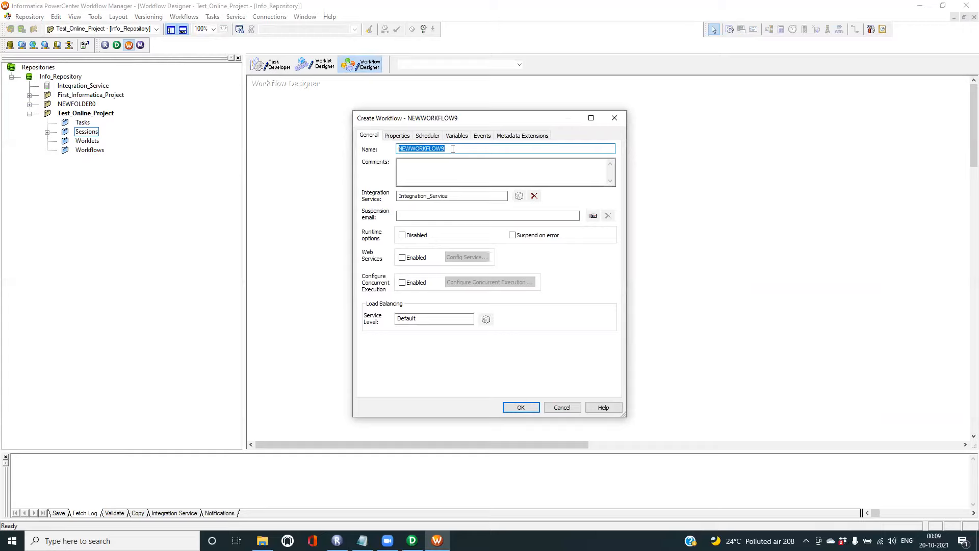
pyautogui.write('m')
pyautogui.write('w')
pyautogui.write('_My')
pyautogui.write('First')
pyautogui.write('WorkFlow')
pyautogui.click(521, 408)
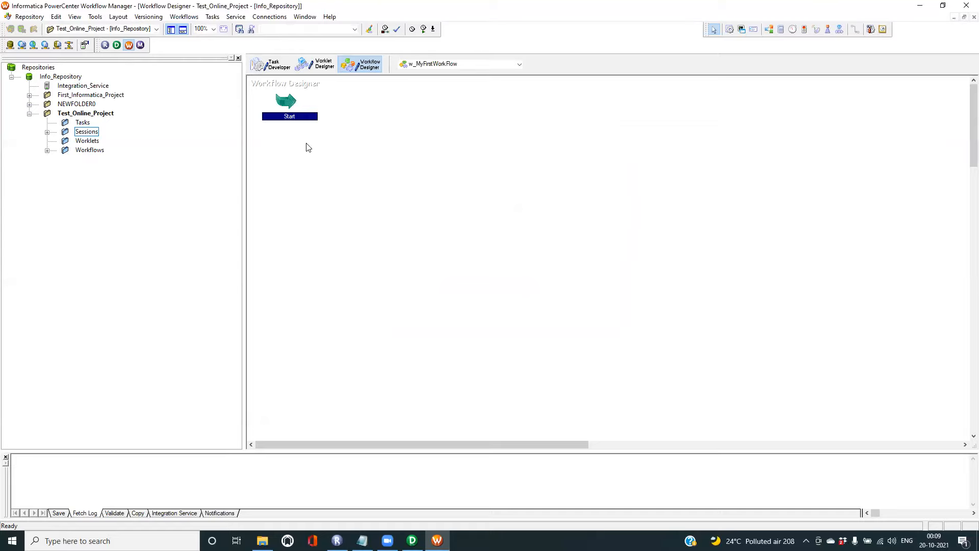
# - Drag s_MyFirstSession from the Sessions folder into the w_MyFirstWorkFlow workspace
pyautogui.click(47, 133)
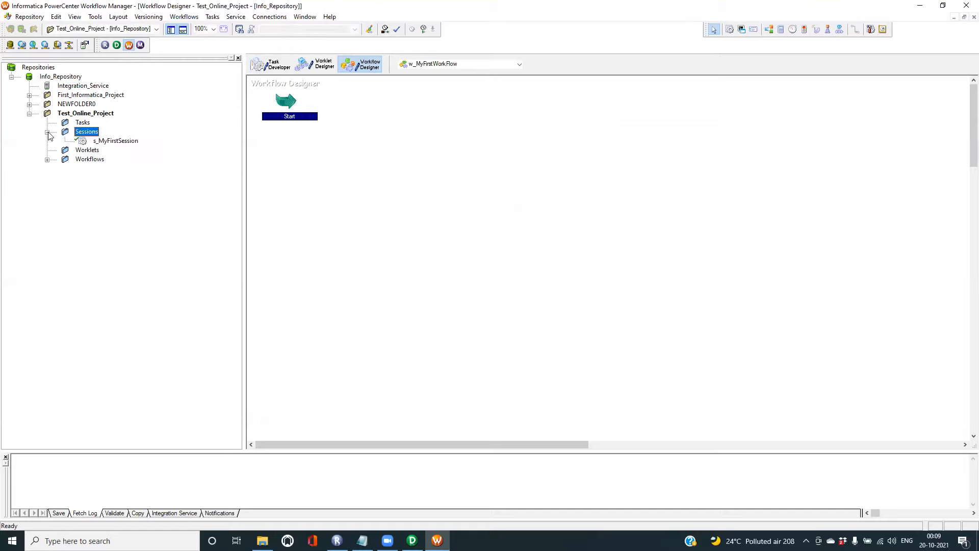
pyautogui.moveTo(114, 141); pyautogui.dragTo(497, 184)
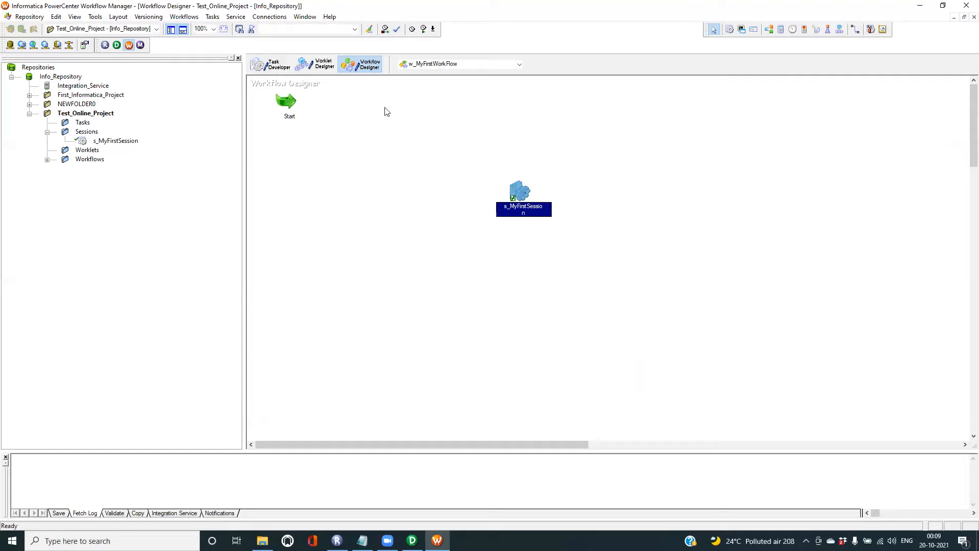
pyautogui.click(600, 175)
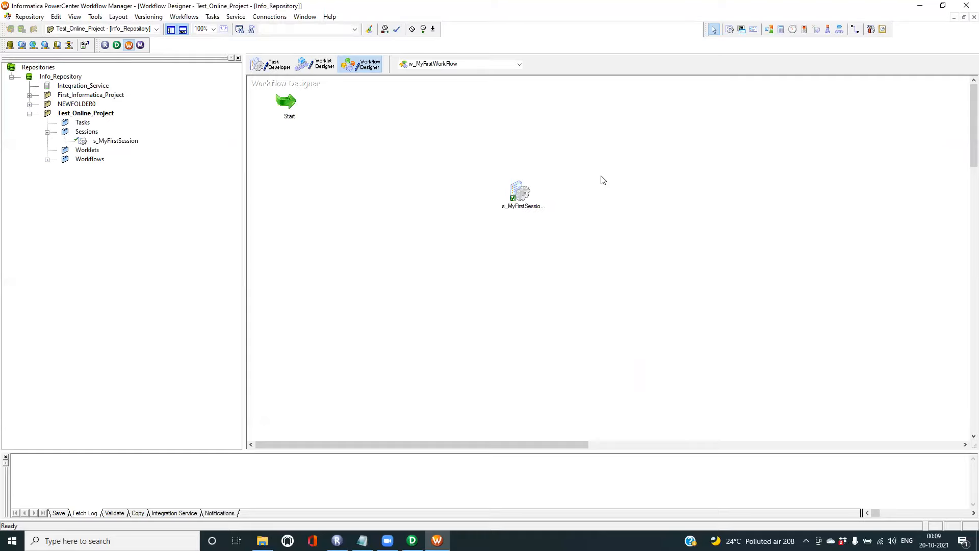
pyautogui.doubleClick(525, 198)
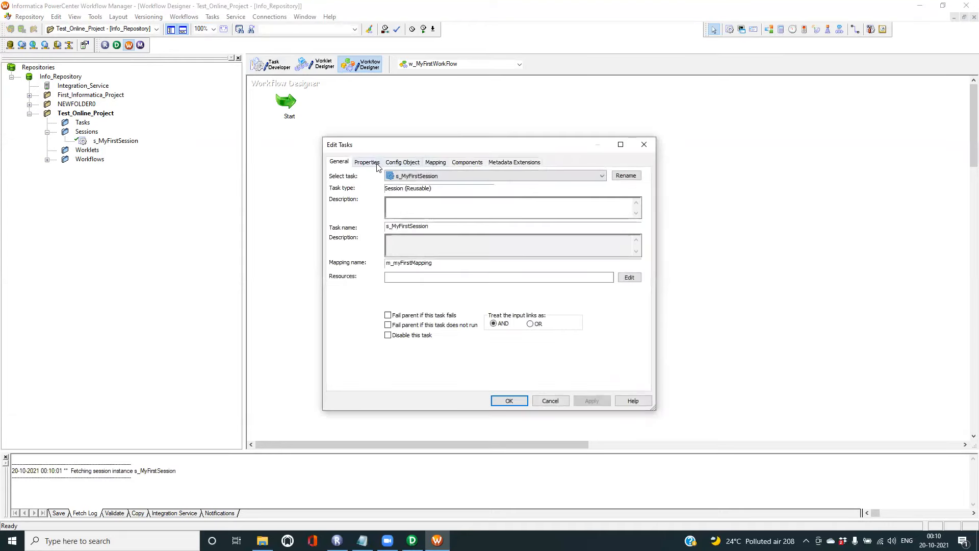
# - On the Mapping tab, maximize Edit Tasks and select SQ_Test_Data to view its Test_Data.txt file settings
pyautogui.click(436, 163)
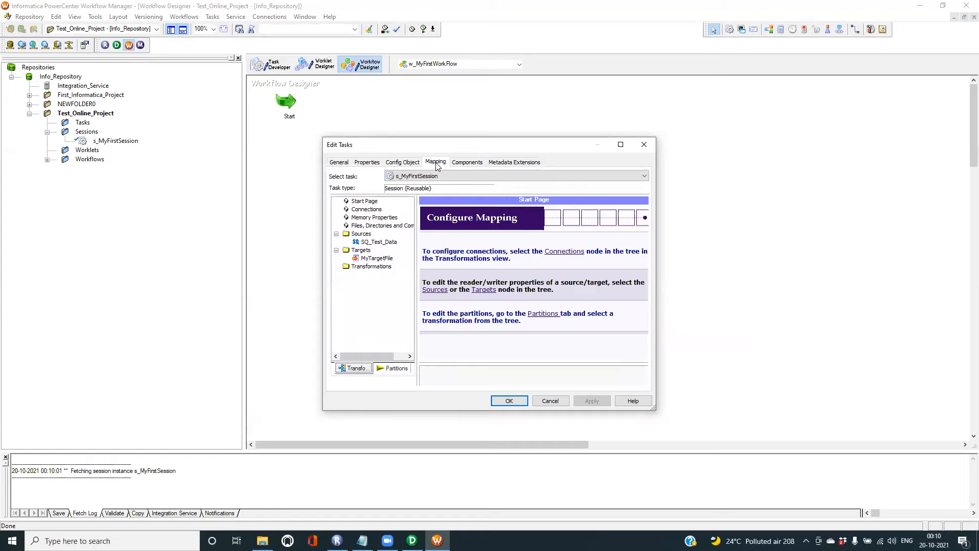
pyautogui.click(620, 145)
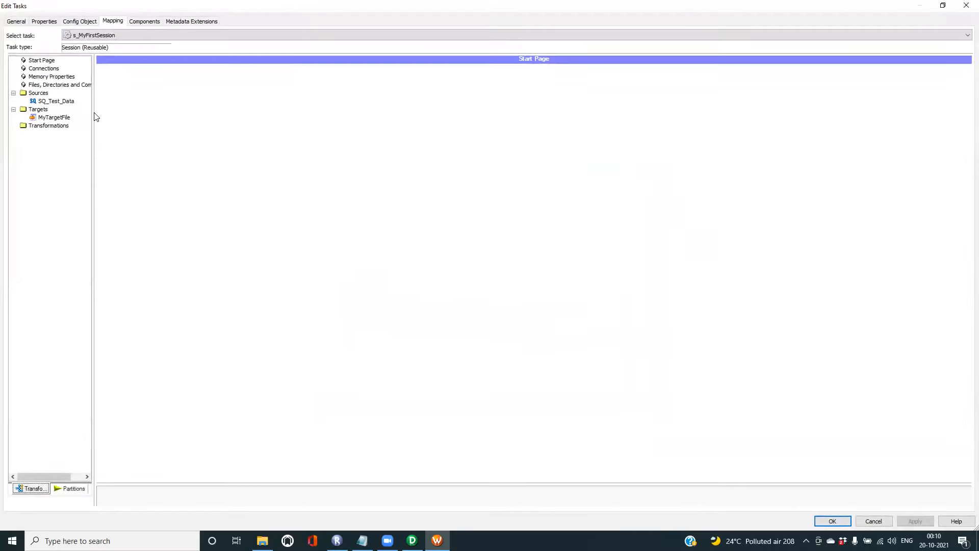
pyautogui.click(56, 102)
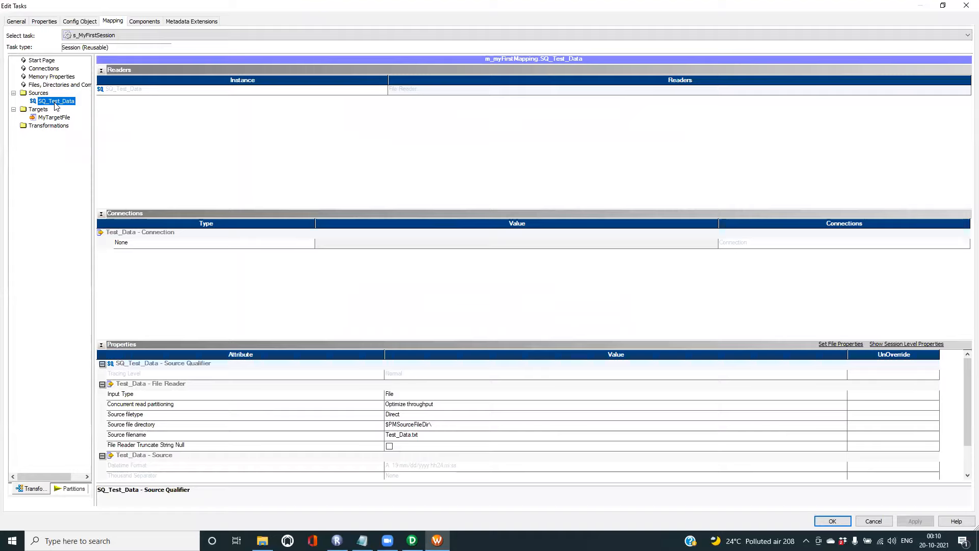
pyautogui.click(262, 540)
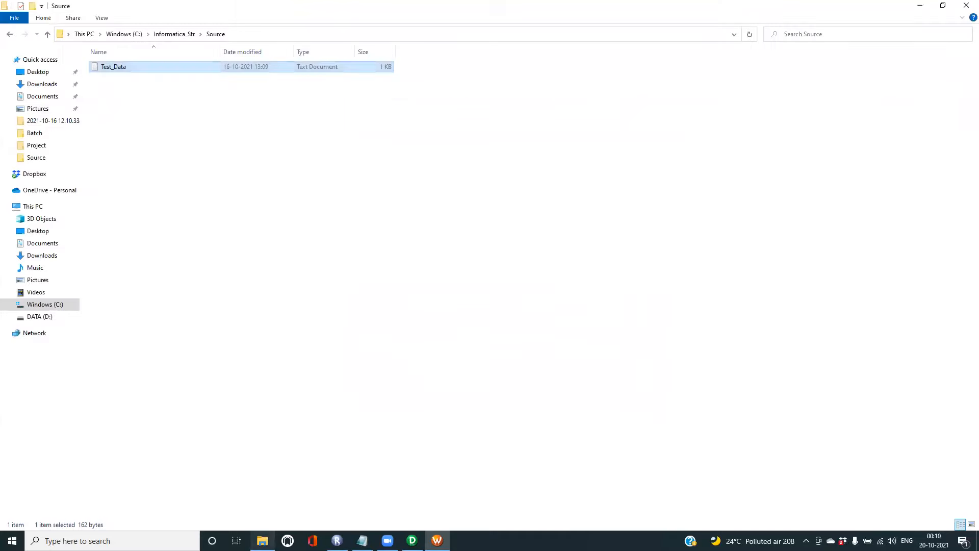
pyautogui.click(250, 34)
pyautogui.hotkey('ctrl', 'c')
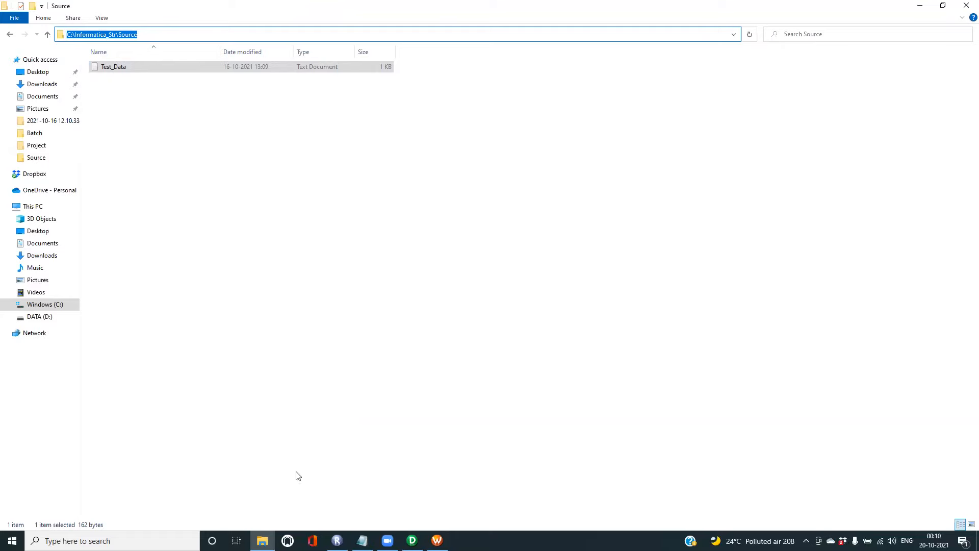
pyautogui.click(264, 540)
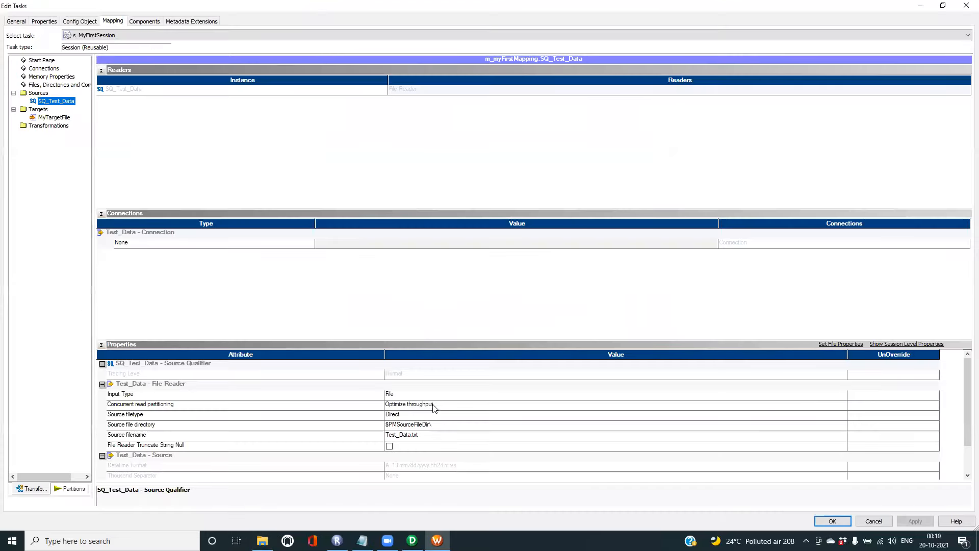
# - Replace the session's Source file directory $PMSourceFileDir\ with C:\Informatica_Str\Source
pyautogui.click(136, 428)
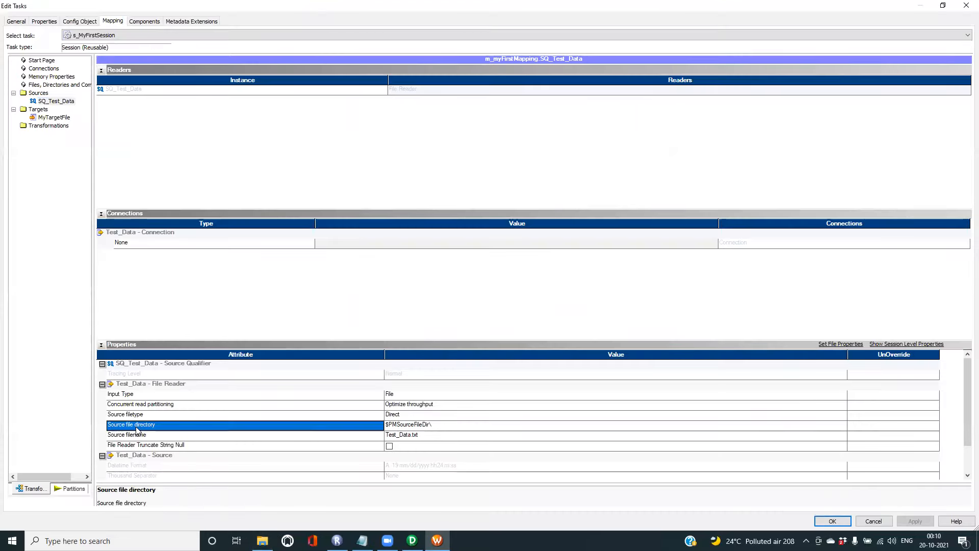
pyautogui.click(447, 428)
pyautogui.click(432, 427)
pyautogui.moveTo(434, 425); pyautogui.dragTo(383, 425)
pyautogui.click(435, 425)
pyautogui.press('BackSpace')
pyautogui.hotkey('ctrl', 'v')
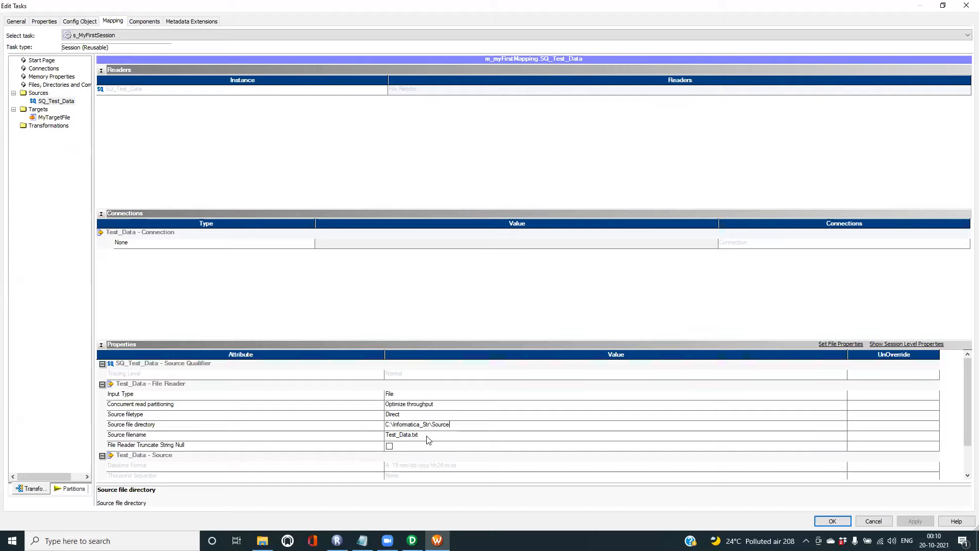
# - Show MyTargetFile's writer properties and select the Output file directory value for editing
pyautogui.click(43, 112)
pyautogui.click(54, 118)
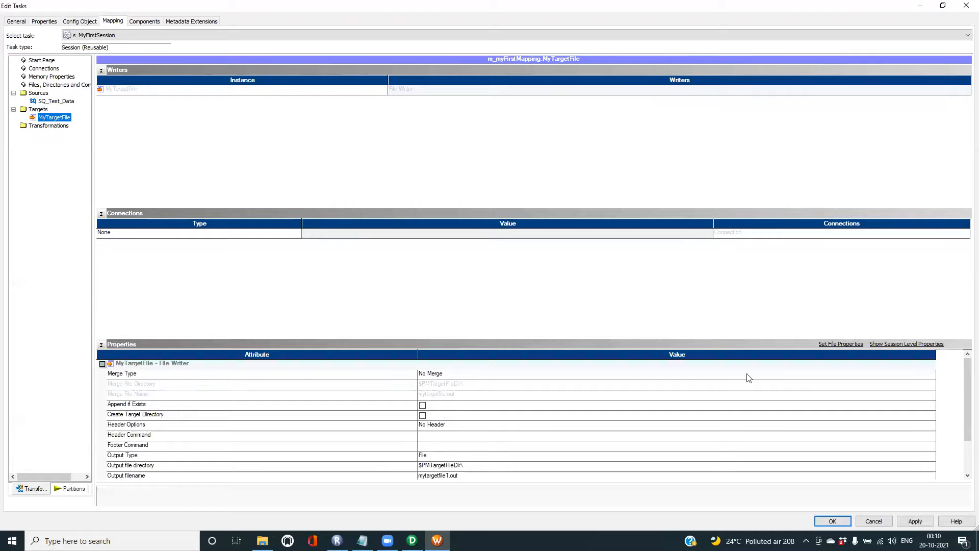
pyautogui.moveTo(965, 376)
pyautogui.mouseDown()
pyautogui.moveTo(965, 403)
pyautogui.moveTo(965, 384)
pyautogui.mouseUp()
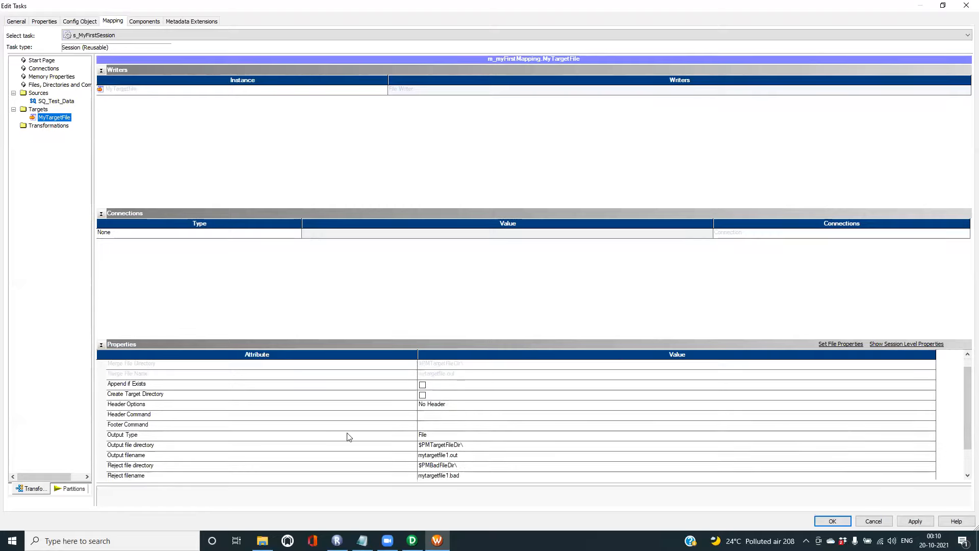
pyautogui.click(161, 446)
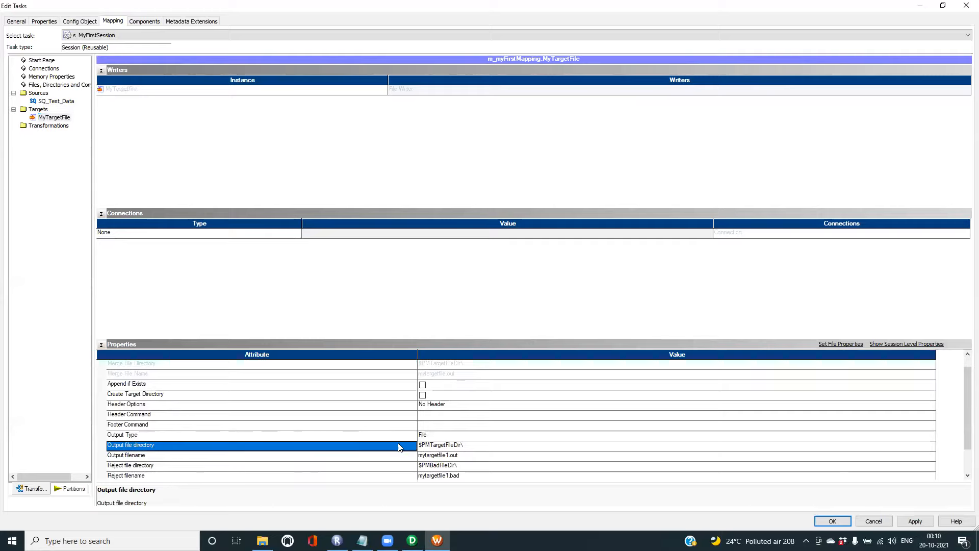
pyautogui.click(433, 446)
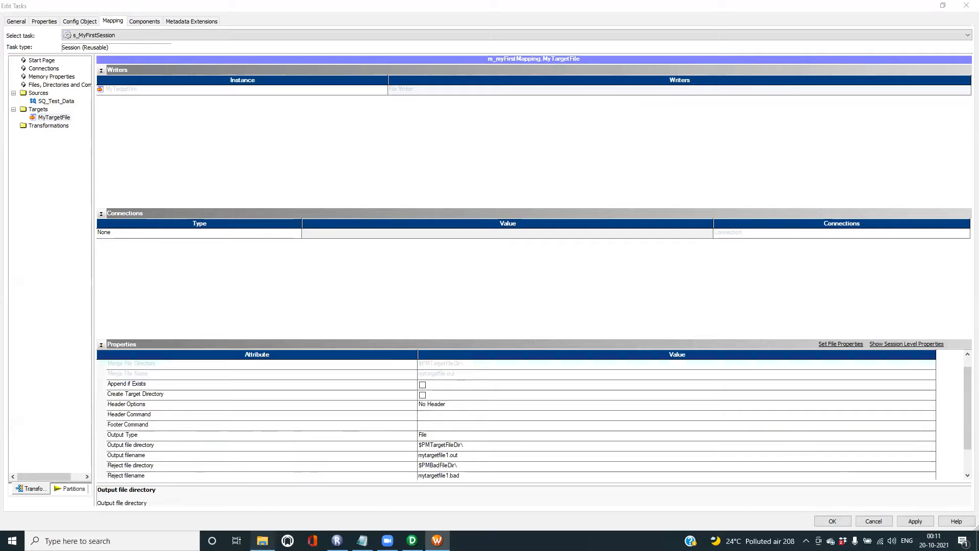
pyautogui.click(262, 540)
# - Open the empty Target folder in Informatica_Str and copy its path C:\Informatica_Str\Target
pyautogui.click(174, 34)
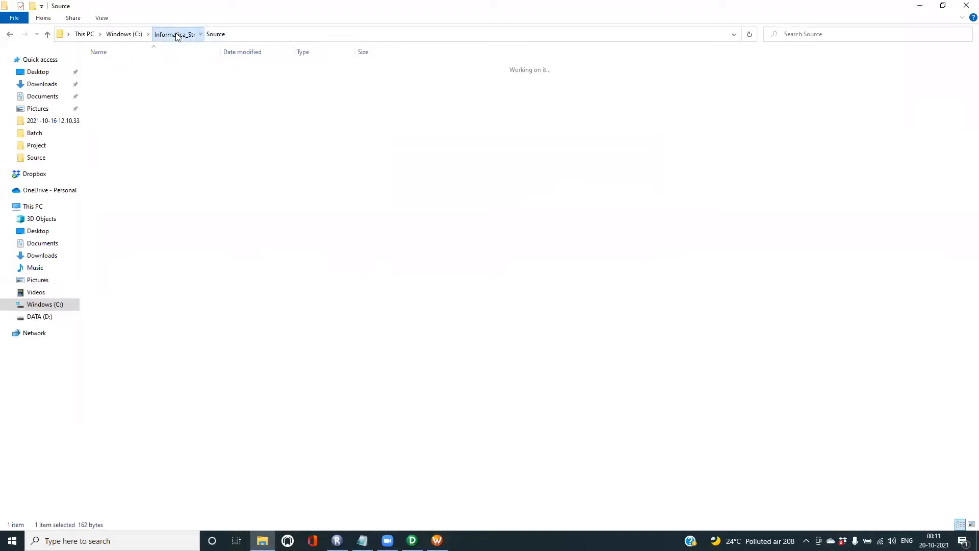
pyautogui.doubleClick(107, 77)
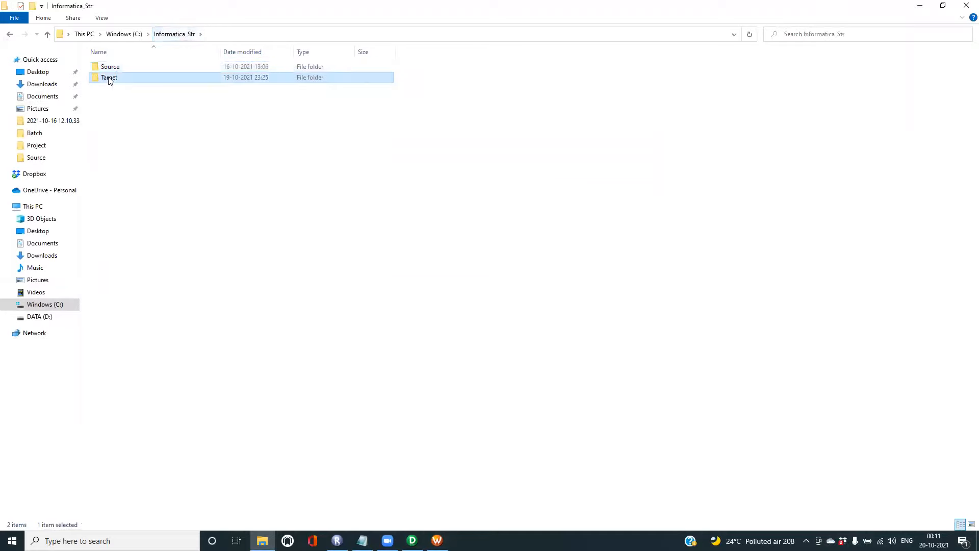
pyautogui.click(249, 35)
pyautogui.hotkey('ctrl', 'c')
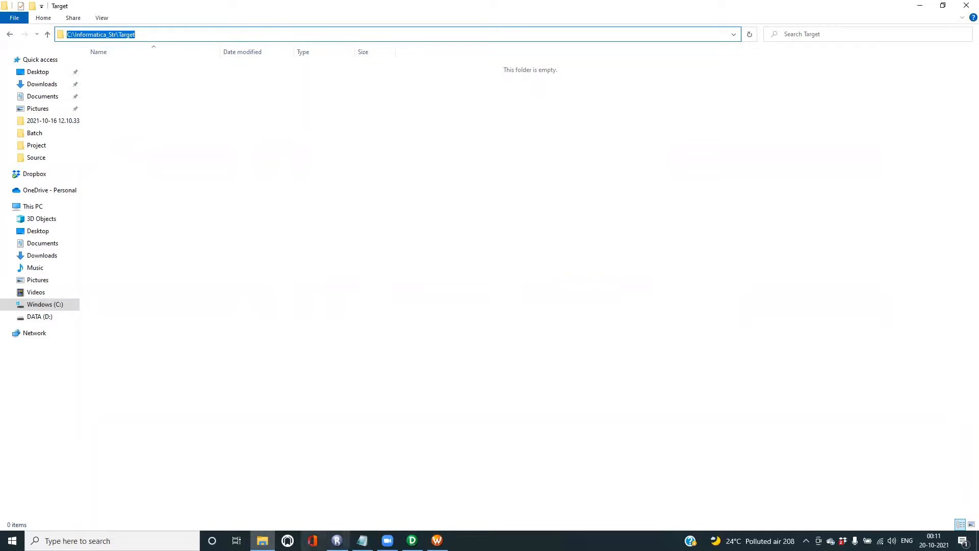
pyautogui.click(438, 541)
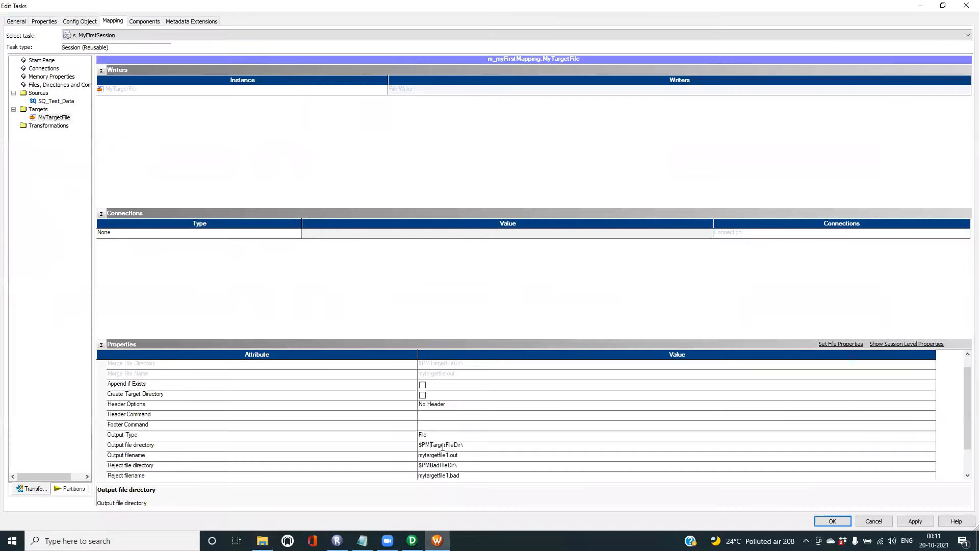
# - Set Output file directory to C:\Informatica_Str\Target and Output filename to mytargetfile.out
pyautogui.moveTo(470, 445); pyautogui.dragTo(414, 445)
pyautogui.press('BackSpace')
pyautogui.hotkey('ctrl', 'v')
pyautogui.click(172, 459)
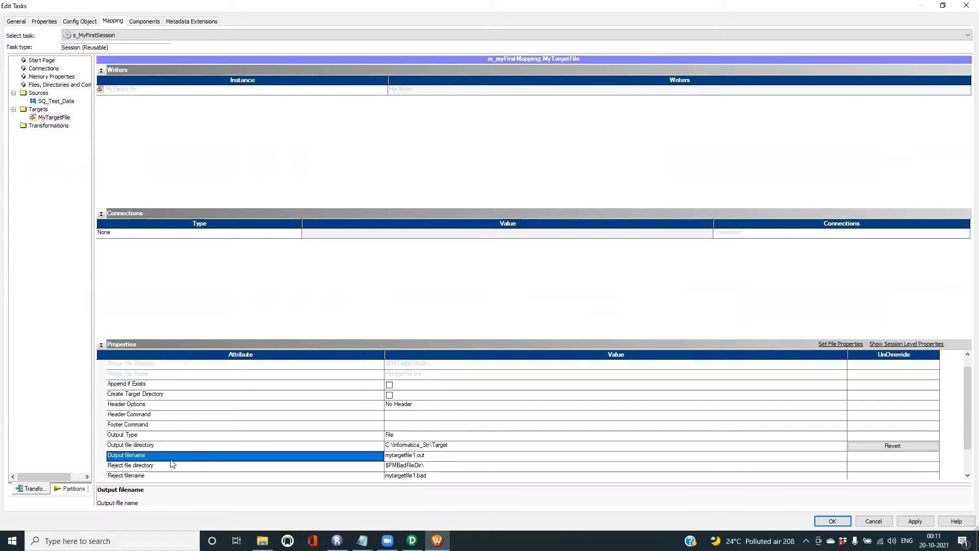
pyautogui.click(406, 455)
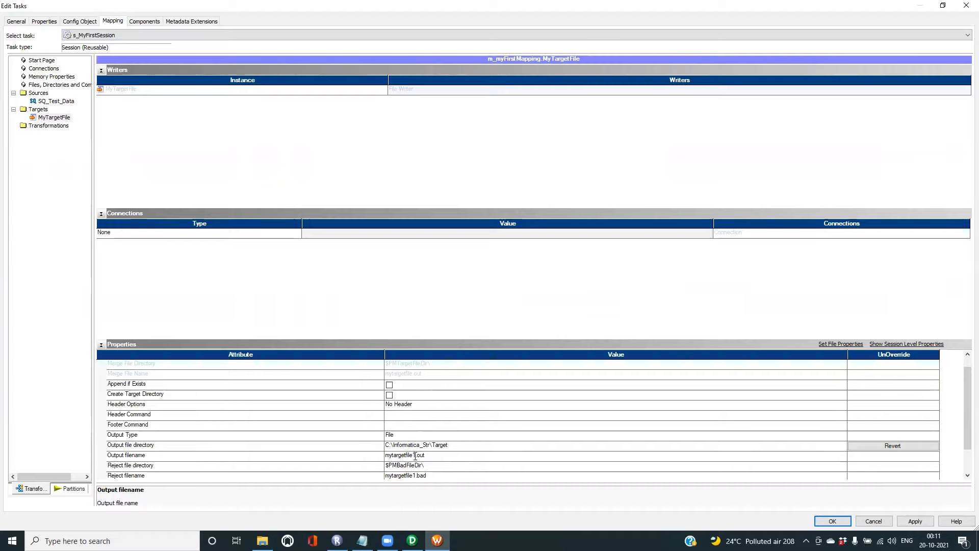
pyautogui.press('BackSpace')
# - Apply and save the target setting changes, closing the session settings
pyautogui.click(923, 520)
pyautogui.click(833, 521)
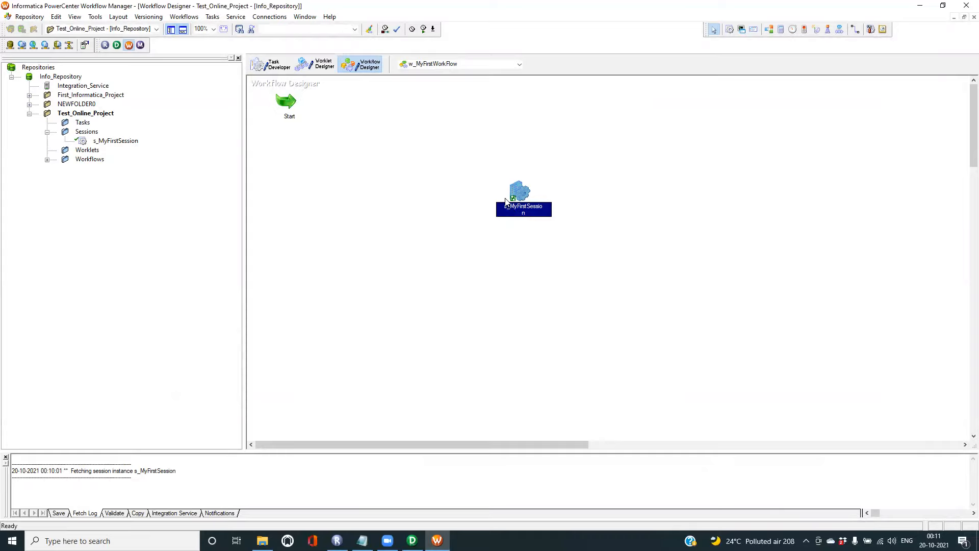
pyautogui.click(215, 17)
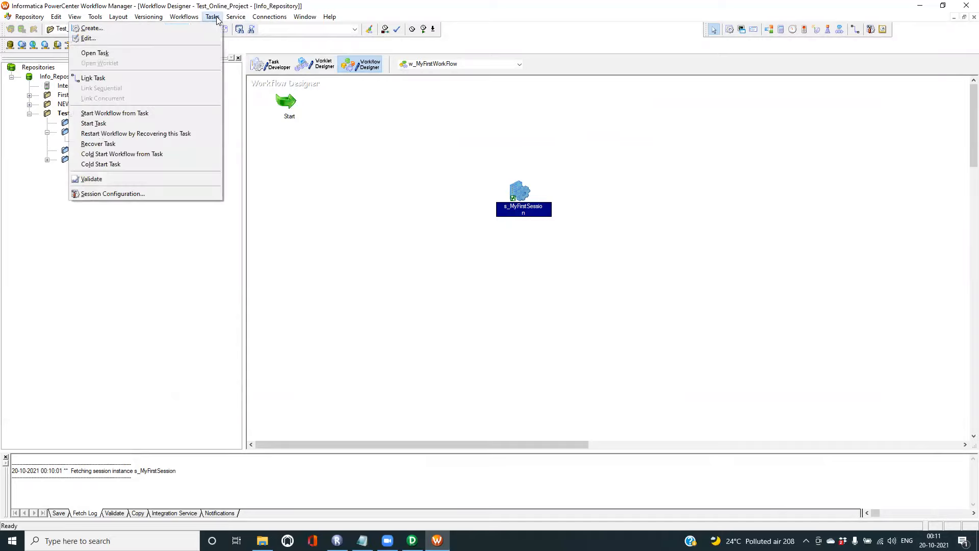
# - Link the Start task to s_MyFirstSession and save the workflow, confirming it is VALID
pyautogui.click(100, 80)
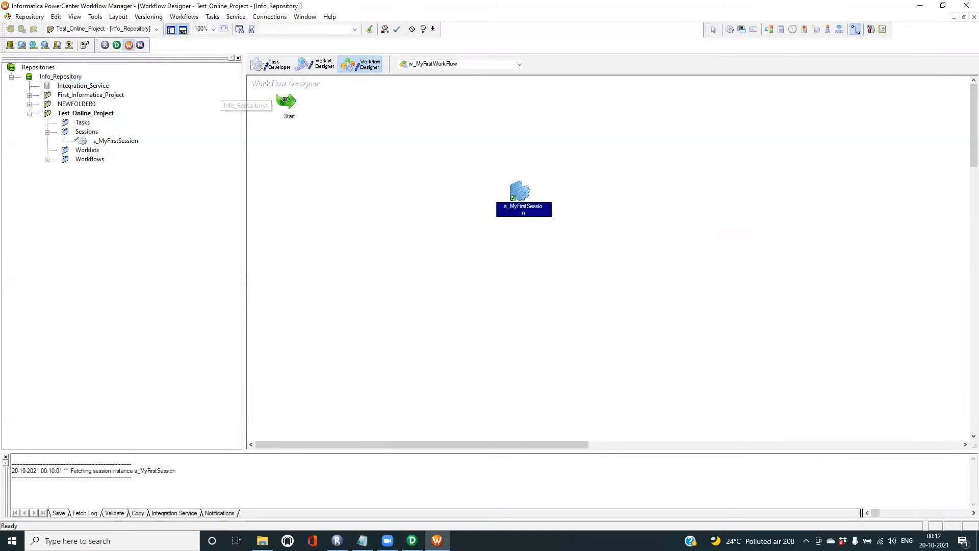
pyautogui.moveTo(289, 102); pyautogui.dragTo(513, 196)
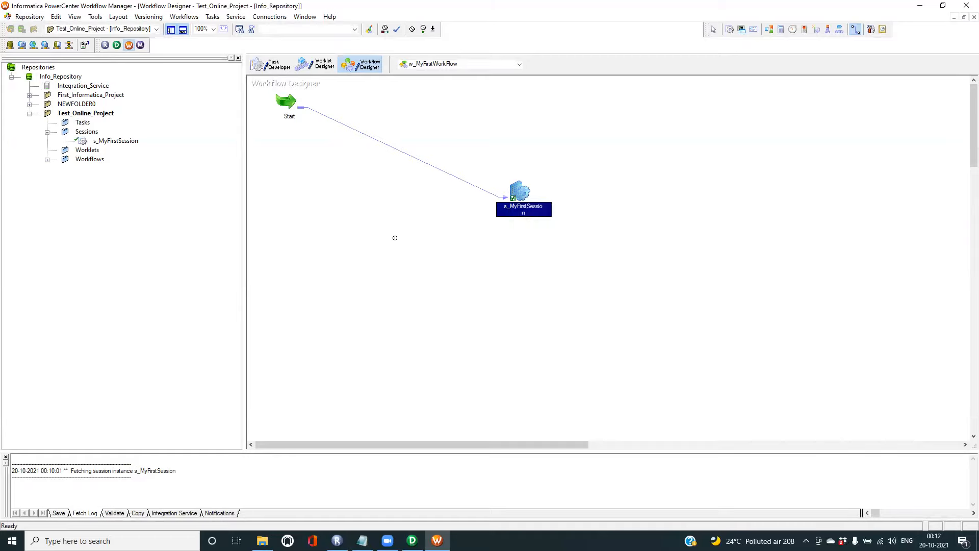
pyautogui.hotkey('ctrl', 's')
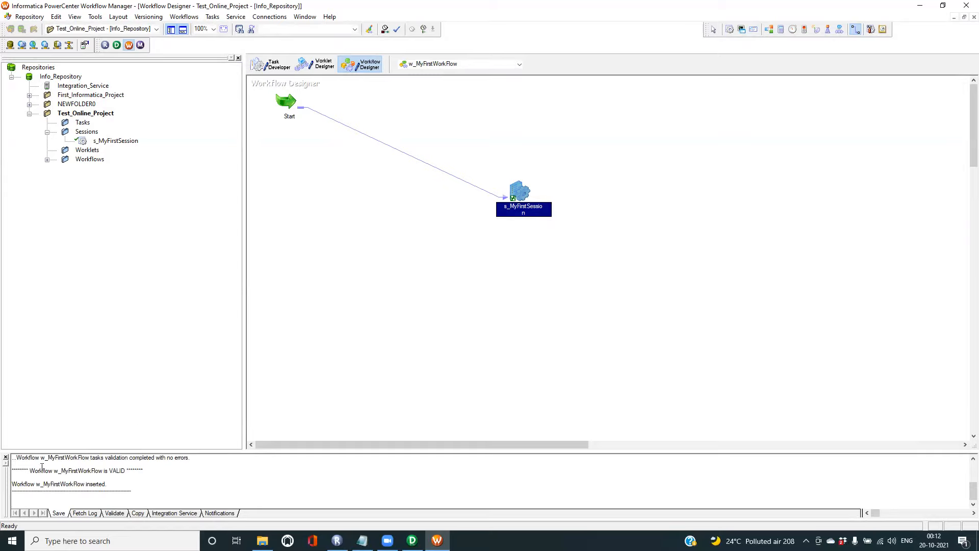
pyautogui.moveTo(12, 469); pyautogui.dragTo(139, 472)
pyautogui.moveTo(35, 484); pyautogui.dragTo(122, 487)
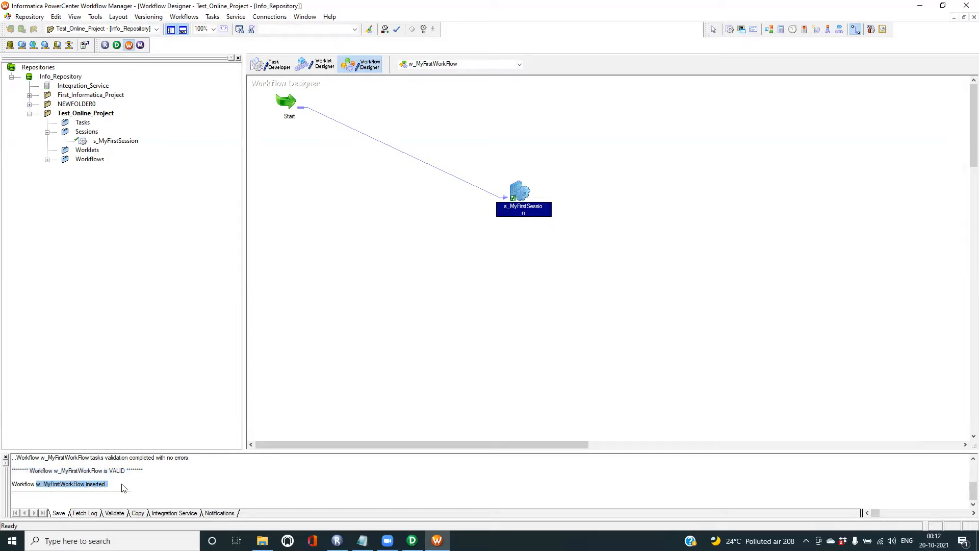
# - Start running w_MyFirstWorkFlow from the Workflows folder in the navigator
pyautogui.click(43, 161)
pyautogui.click(47, 133)
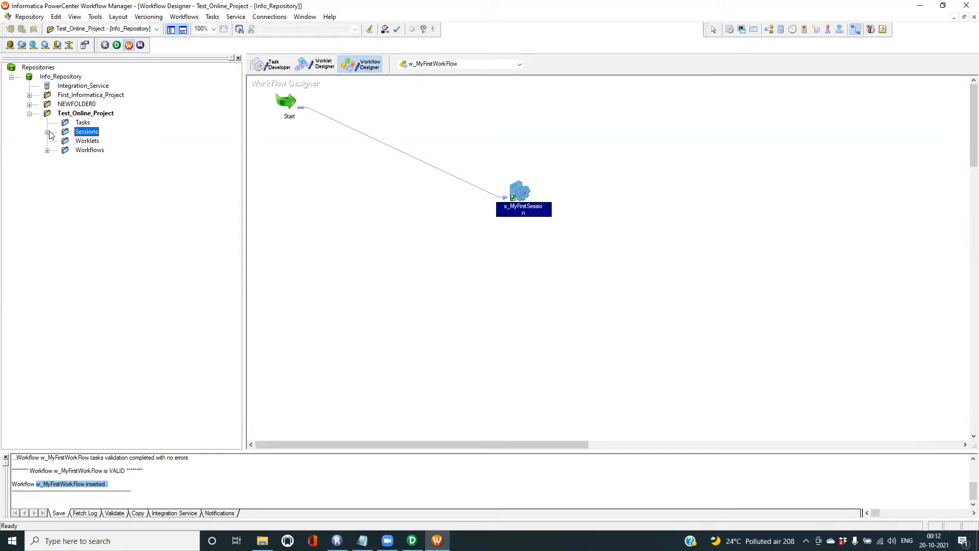
pyautogui.click(102, 152)
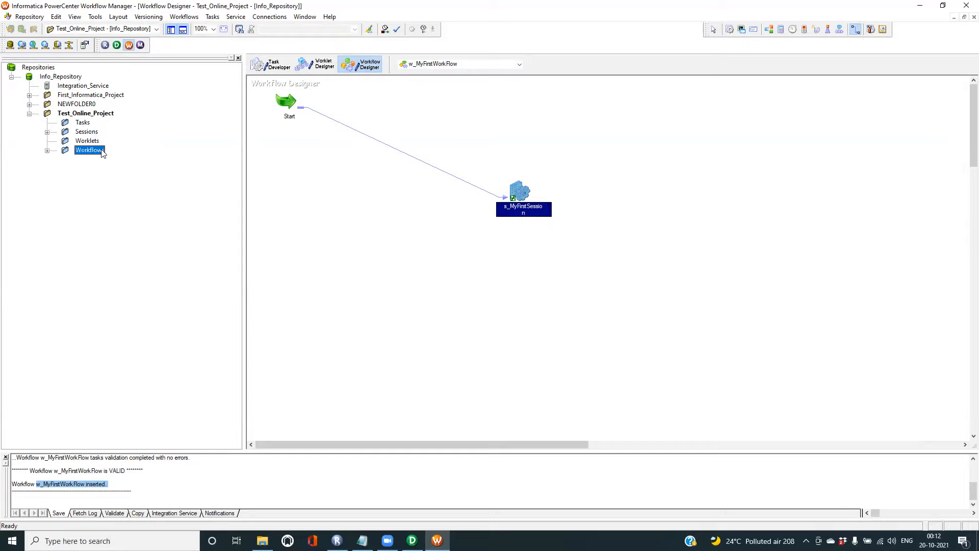
pyautogui.click(46, 152)
pyautogui.click(126, 160)
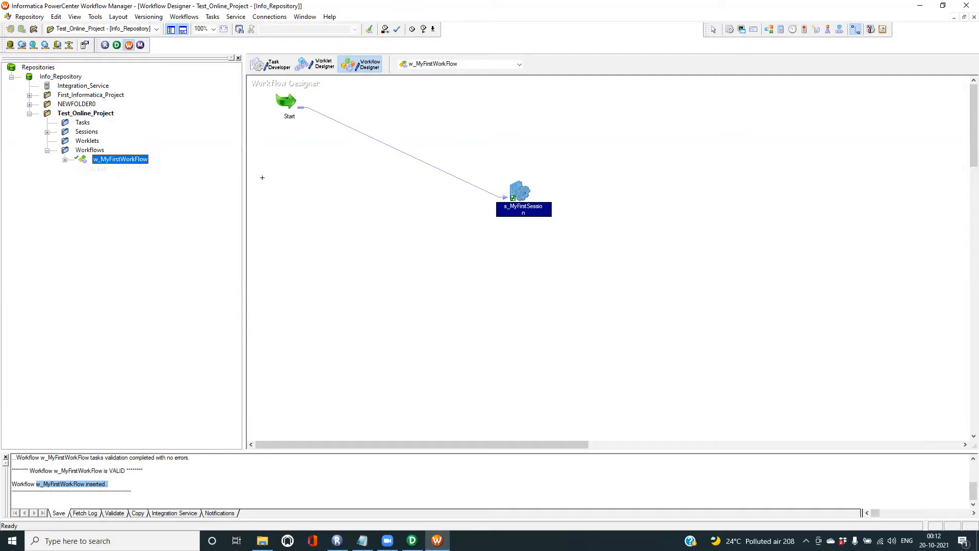
pyautogui.rightClick(120, 161)
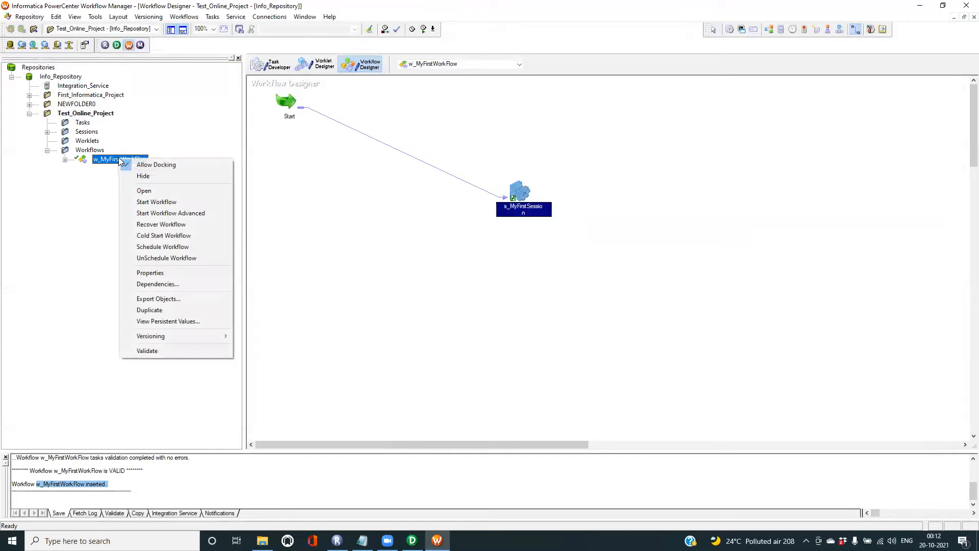
pyautogui.click(158, 202)
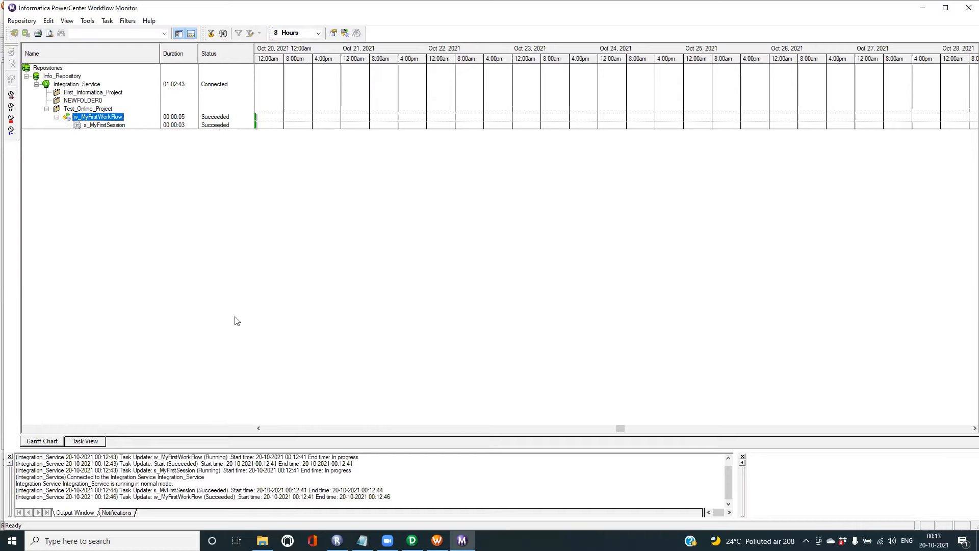
# - After seeing both runs Succeeded in Workflow Monitor, bring up the Target folder in File Explorer
pyautogui.click(262, 541)
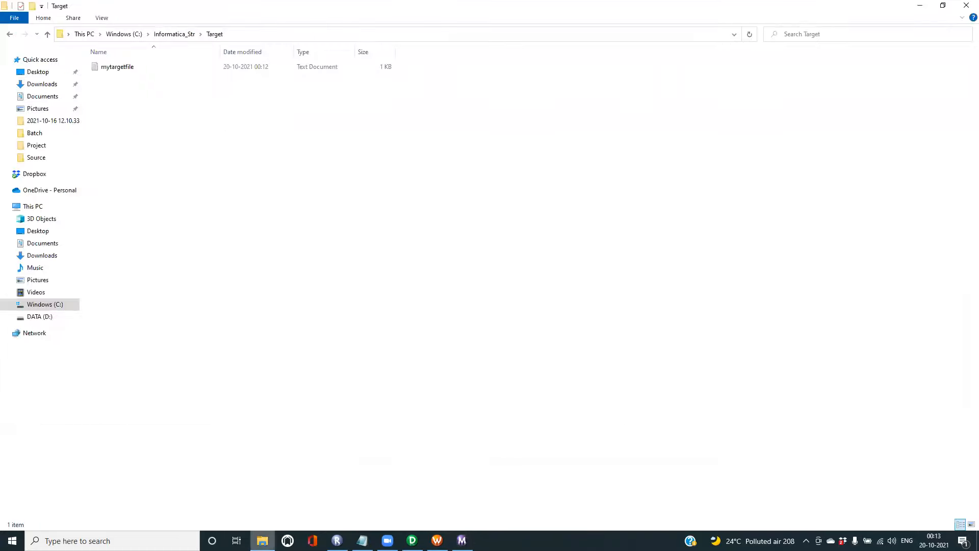
# - Open mytargetfile in Notepad, check its four rows 101–104 have no header, and close it
pyautogui.doubleClick(115, 70)
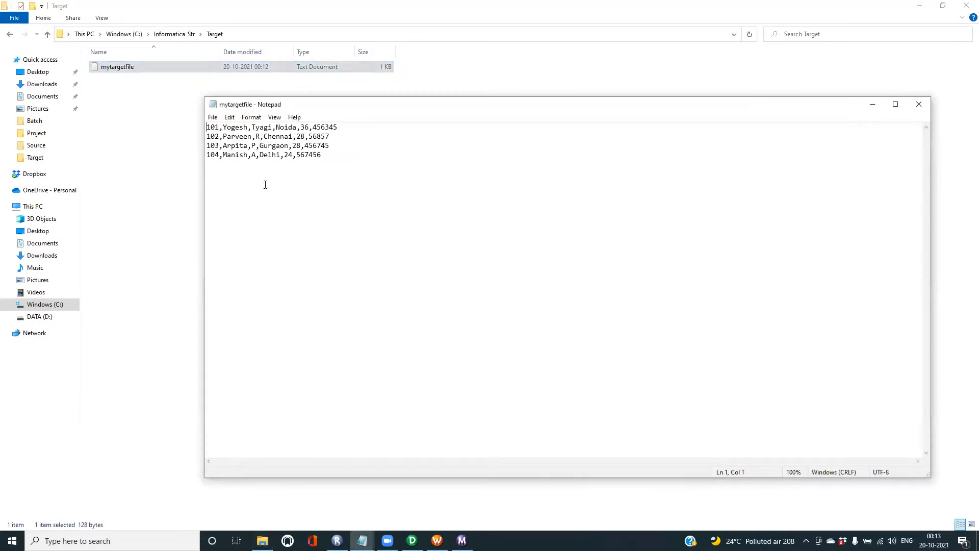
pyautogui.moveTo(357, 159); pyautogui.dragTo(188, 123)
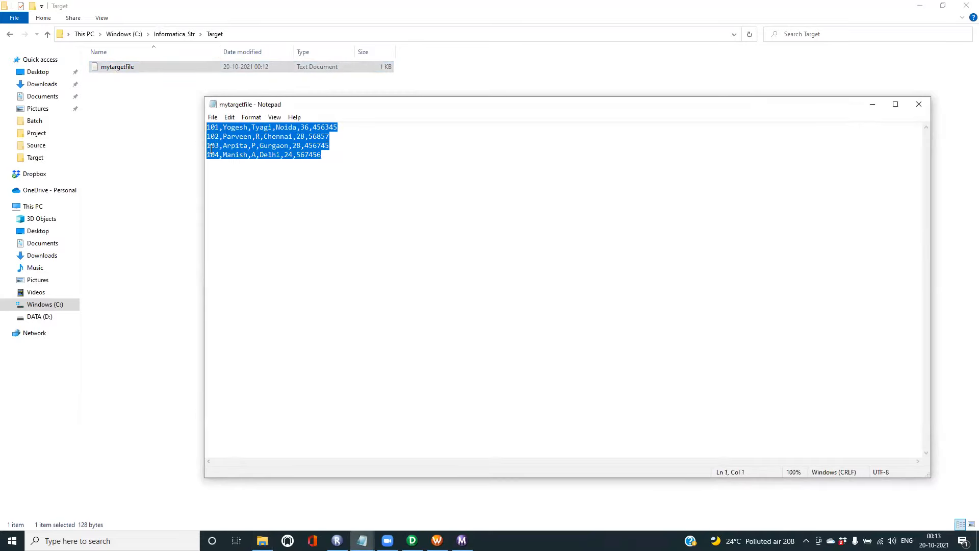
pyautogui.click(232, 146)
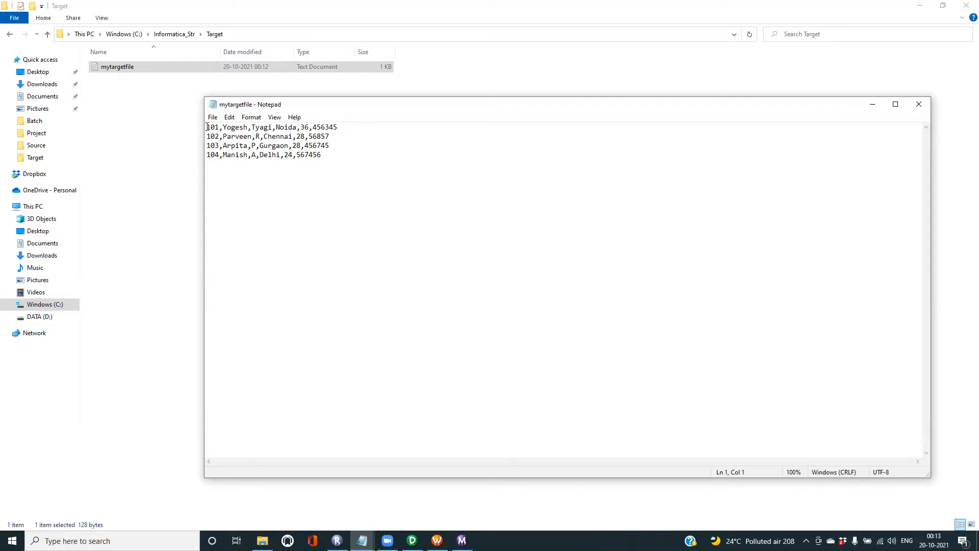
pyautogui.click(917, 106)
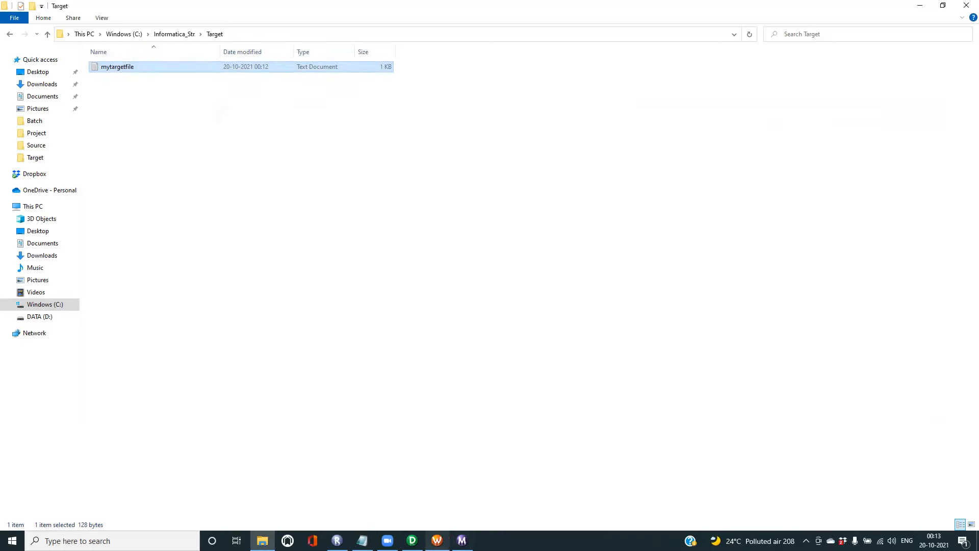
pyautogui.moveTo(437, 540)
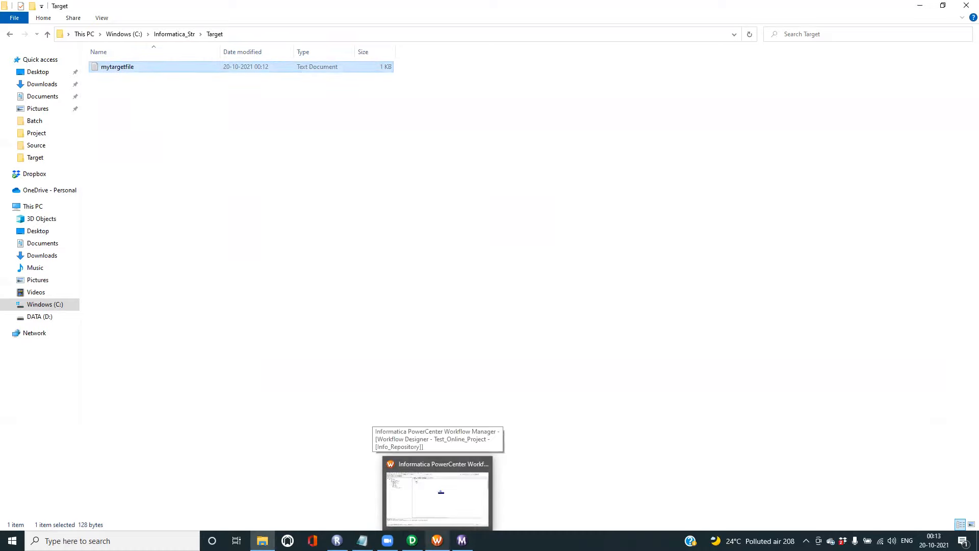
# - Set MyTargetFile's Header Options to Output Field Names in s_MyFirstSession's Mapping settings and confirm
pyautogui.click(437, 497)
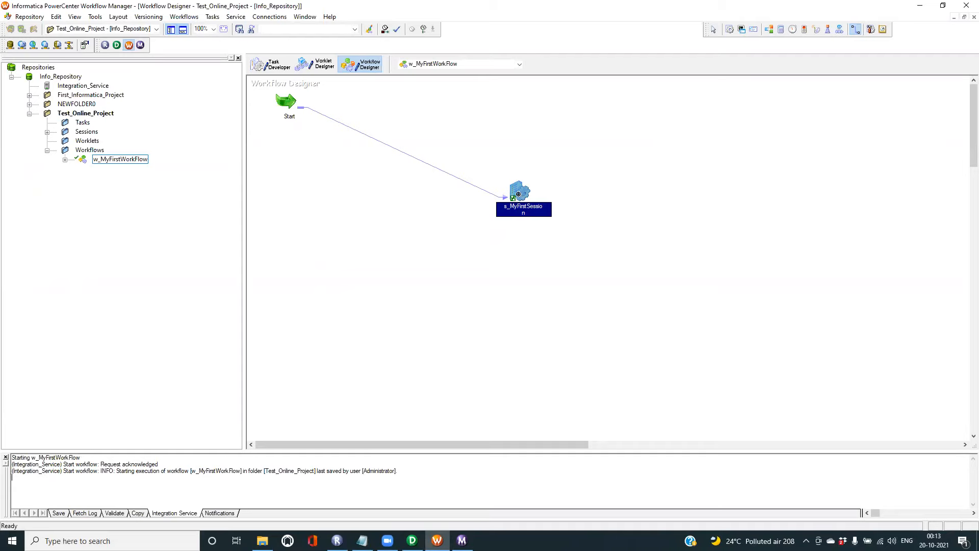
pyautogui.doubleClick(521, 197)
pyautogui.click(434, 161)
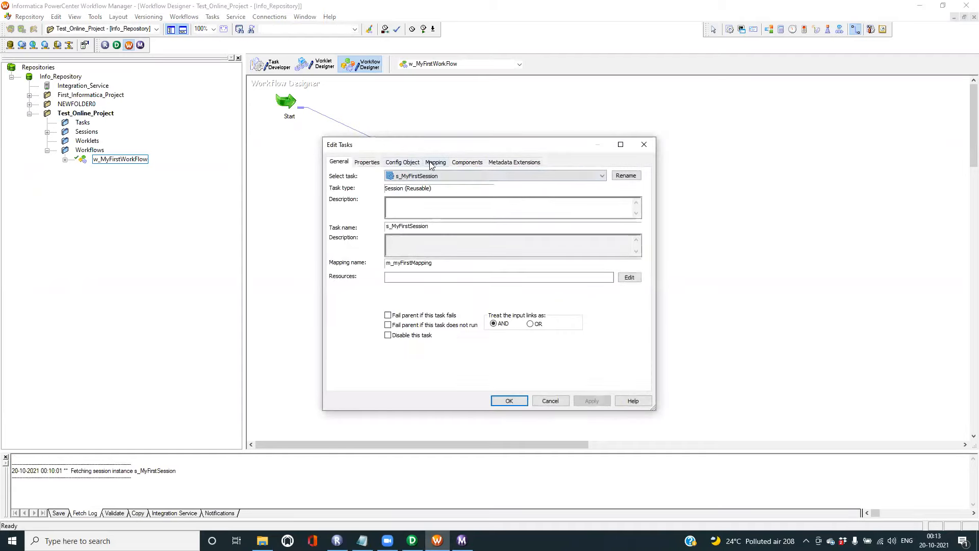
pyautogui.click(368, 259)
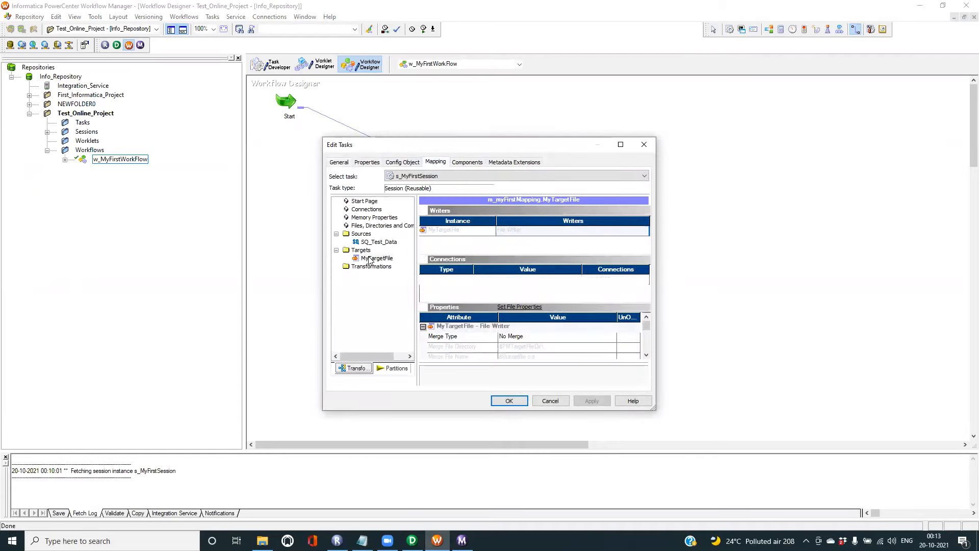
pyautogui.click(621, 145)
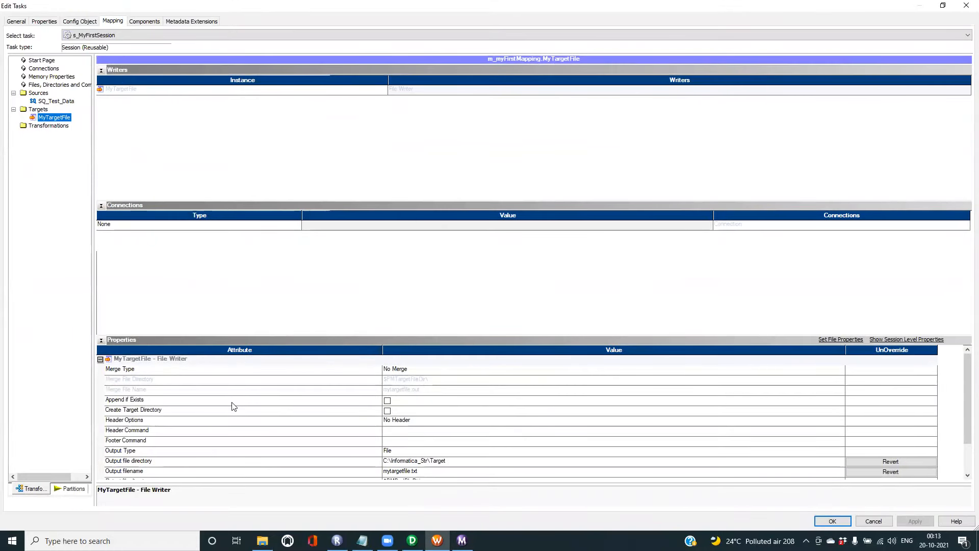
pyautogui.click(146, 422)
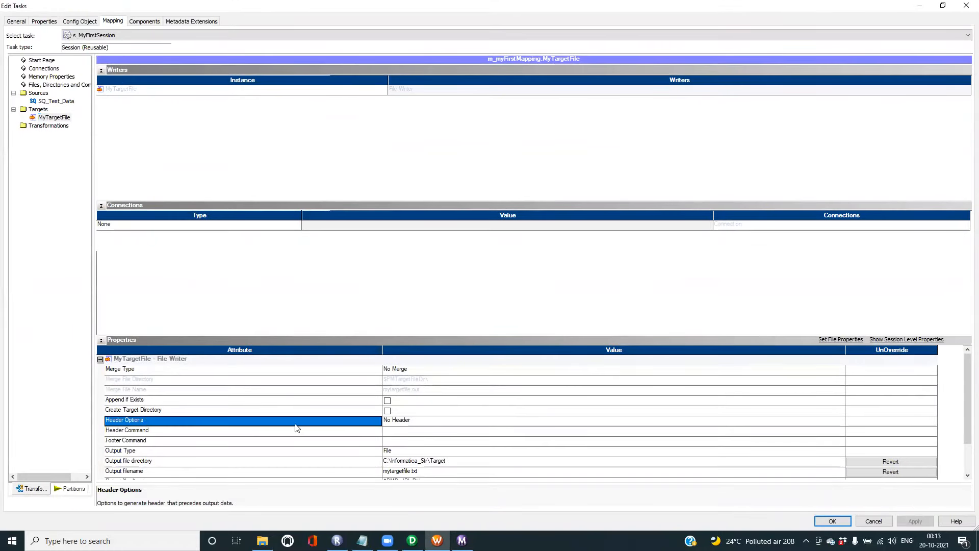
pyautogui.click(404, 421)
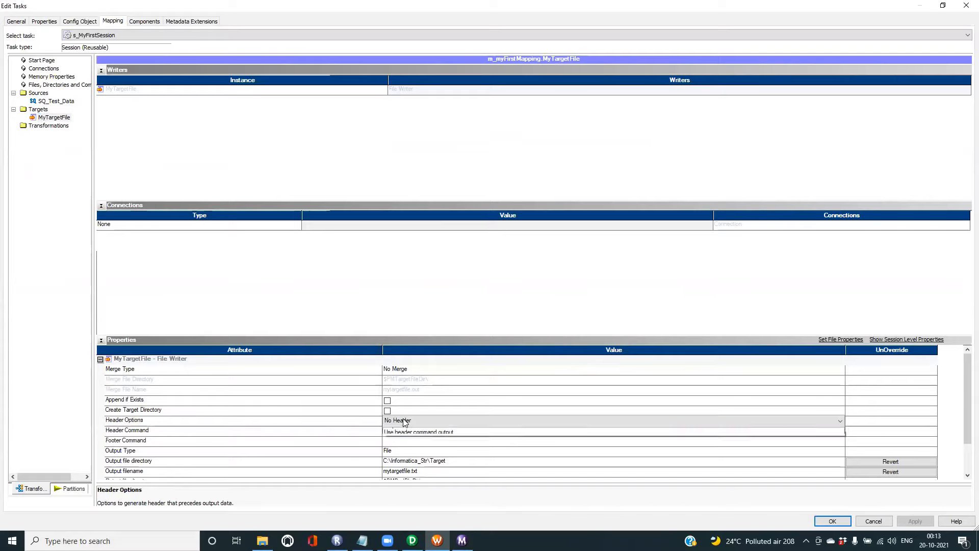
pyautogui.click(404, 421)
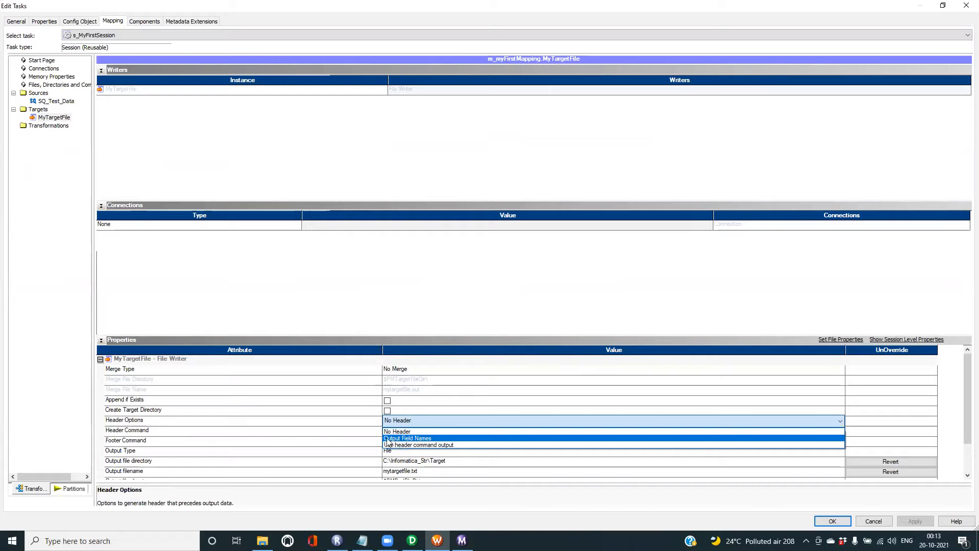
pyautogui.click(418, 439)
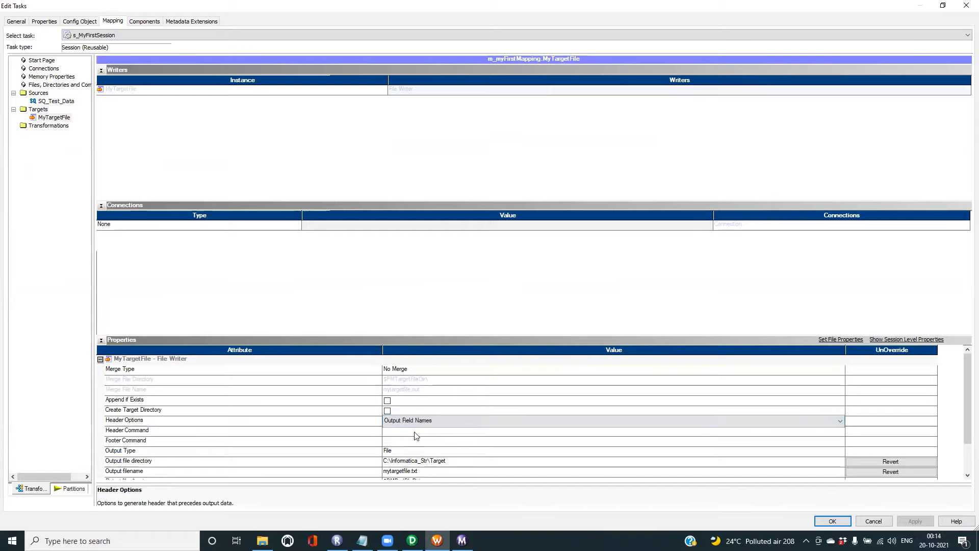
pyautogui.click(832, 521)
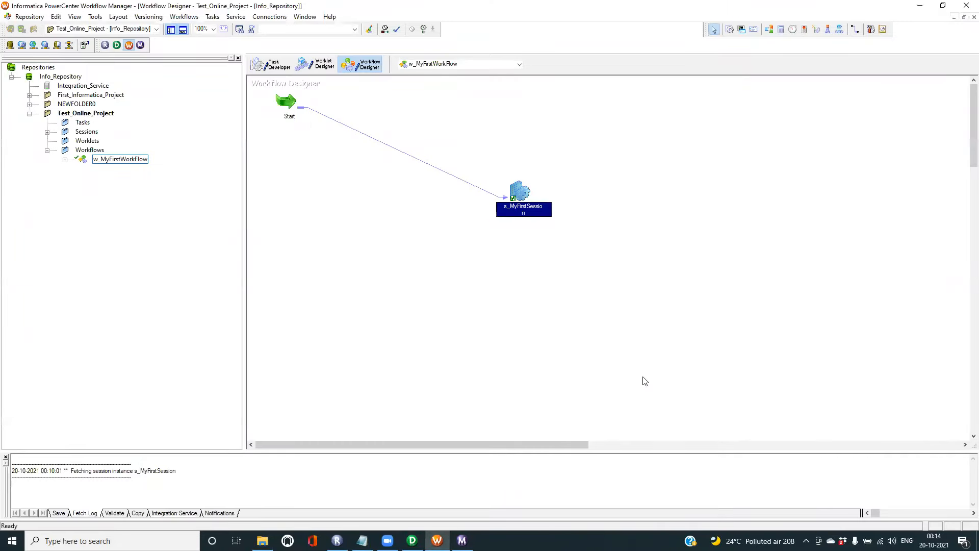
# - Save w_MyFirstWorkFlow, start it again, then bring up the Target folder
pyautogui.hotkey('ctrl', 's')
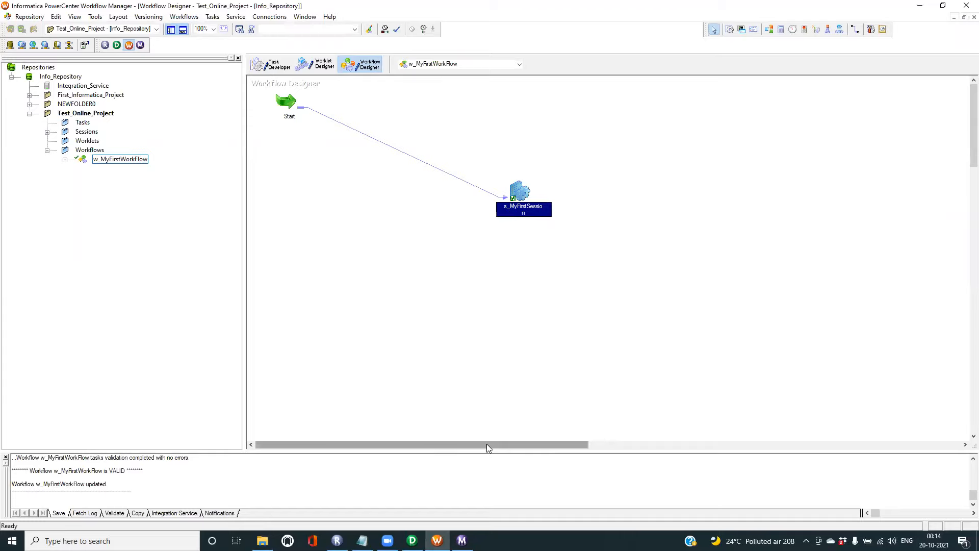
pyautogui.click(116, 159)
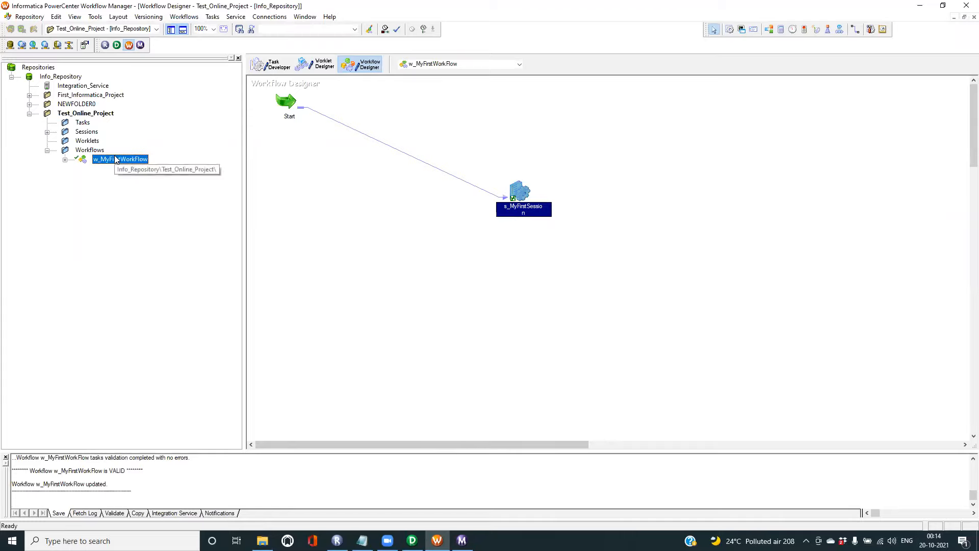
pyautogui.rightClick(116, 159)
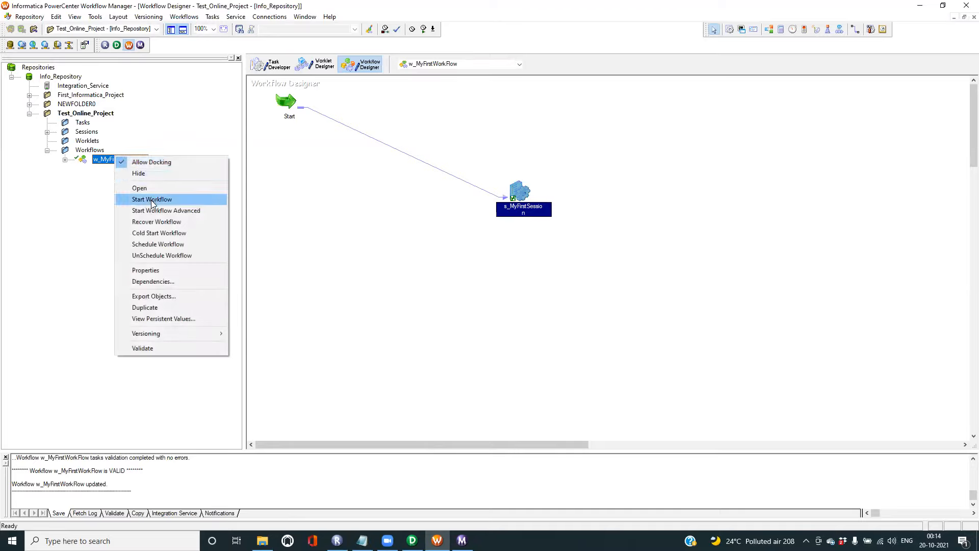
pyautogui.click(152, 199)
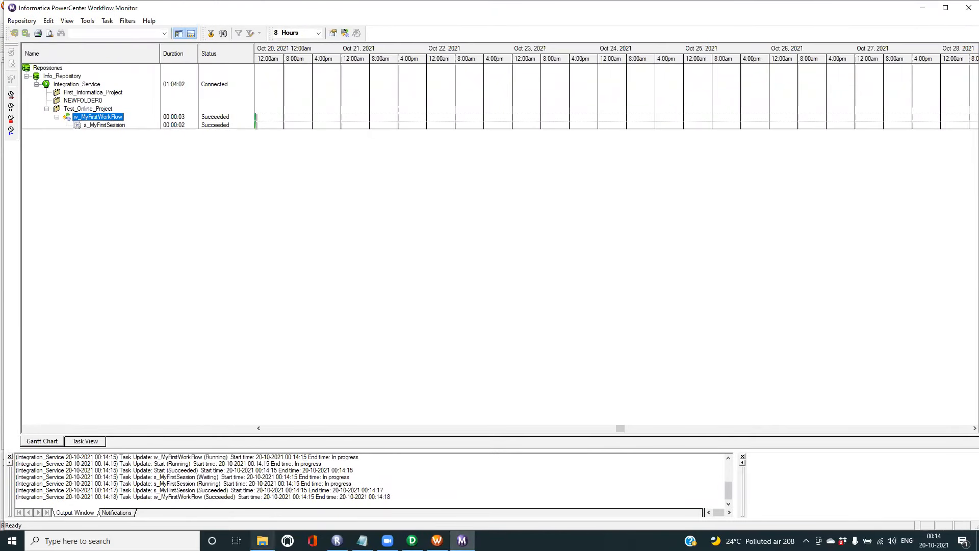
pyautogui.click(262, 541)
# - Refresh the Target folder and verify mytargetfile starts with the #EmpID,FirstName,LastName,Address,Age,Cell header
pyautogui.rightClick(302, 258)
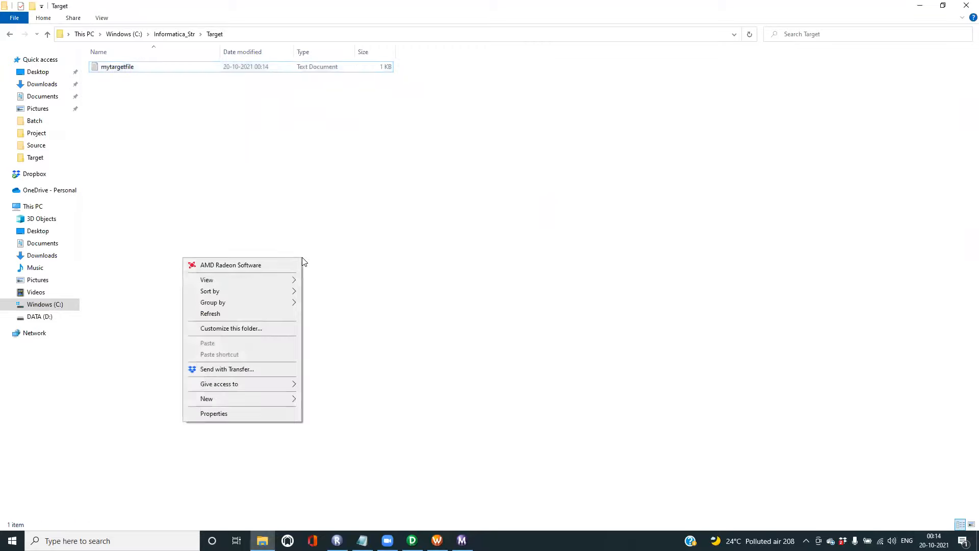
pyautogui.click(231, 314)
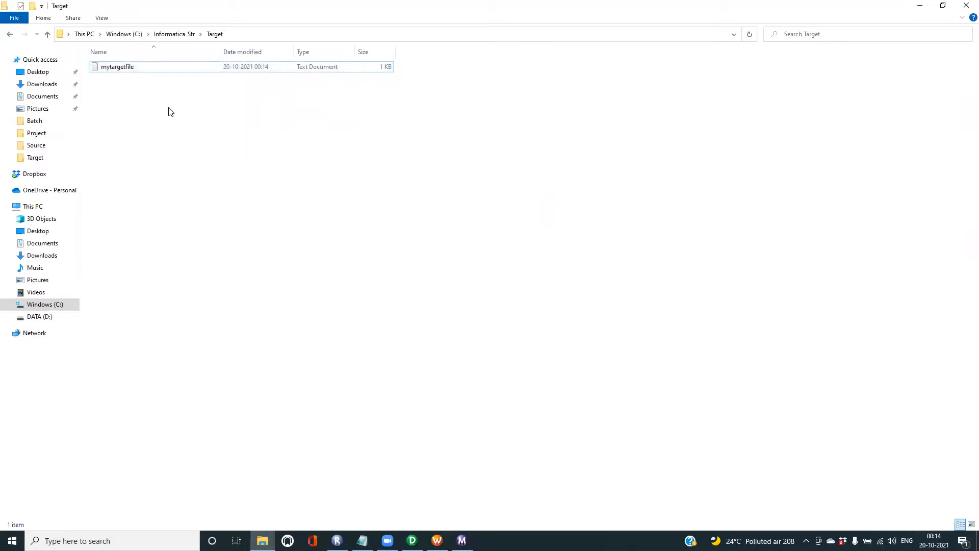
pyautogui.doubleClick(116, 67)
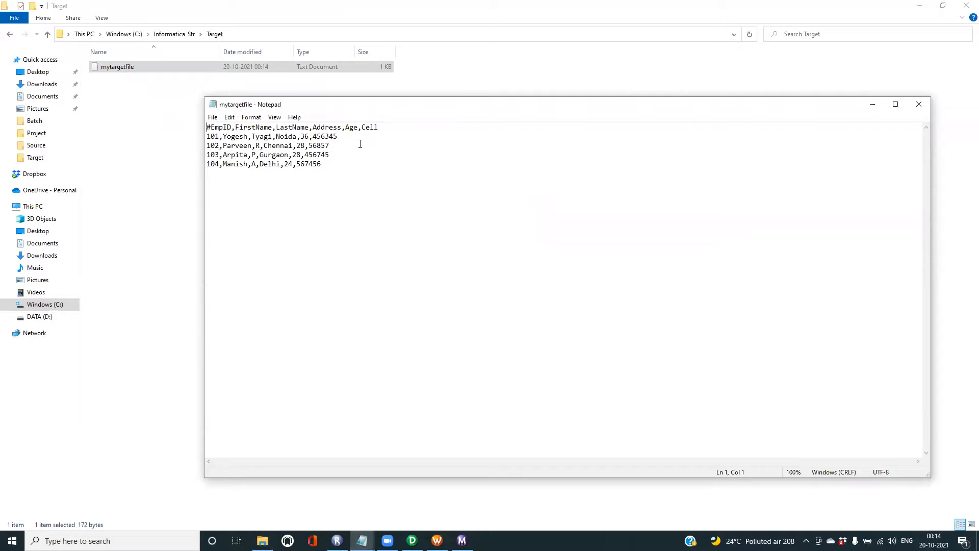
pyautogui.moveTo(395, 132)
pyautogui.mouseDown()
pyautogui.moveTo(210, 127)
pyautogui.moveTo(379, 128)
pyautogui.mouseUp()
pyautogui.click(215, 128)
pyautogui.moveTo(324, 165); pyautogui.dragTo(206, 126)
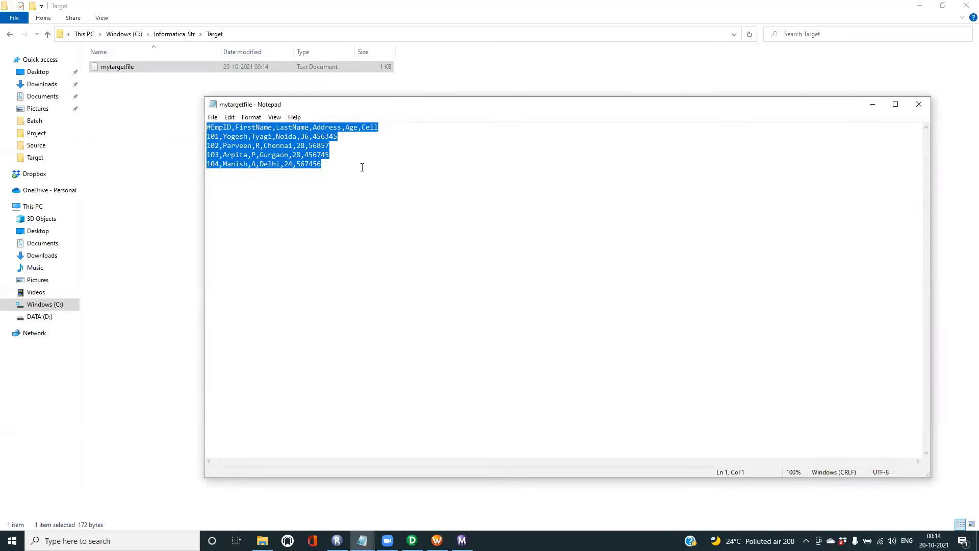
pyautogui.click(919, 105)
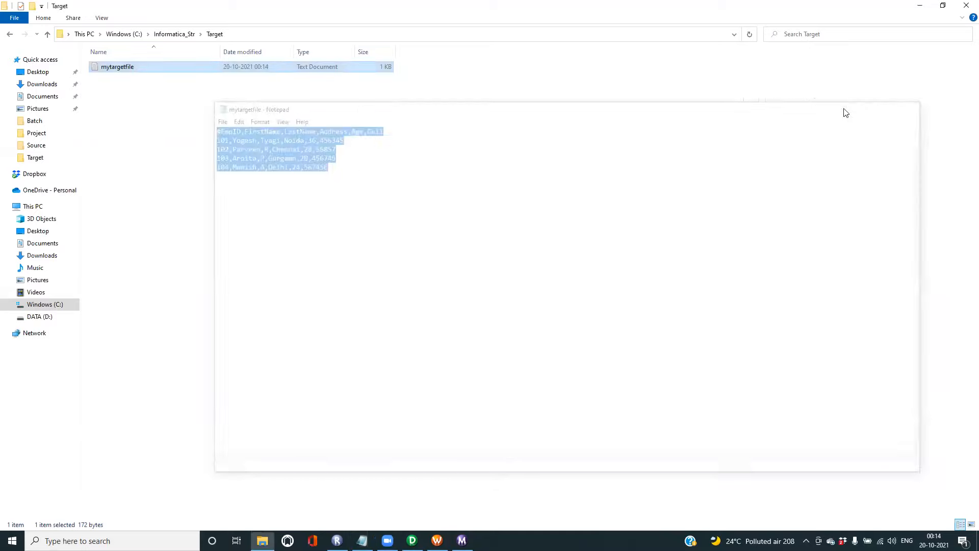
# - Highlight task 2 in the workflow notes about generating a .CSV file at Target Location
pyautogui.click(362, 540)
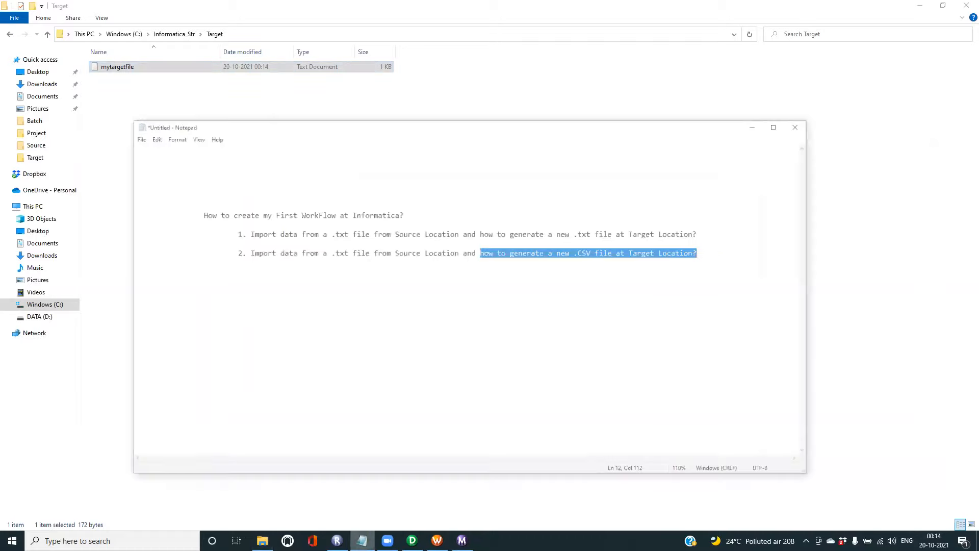
pyautogui.click(294, 235)
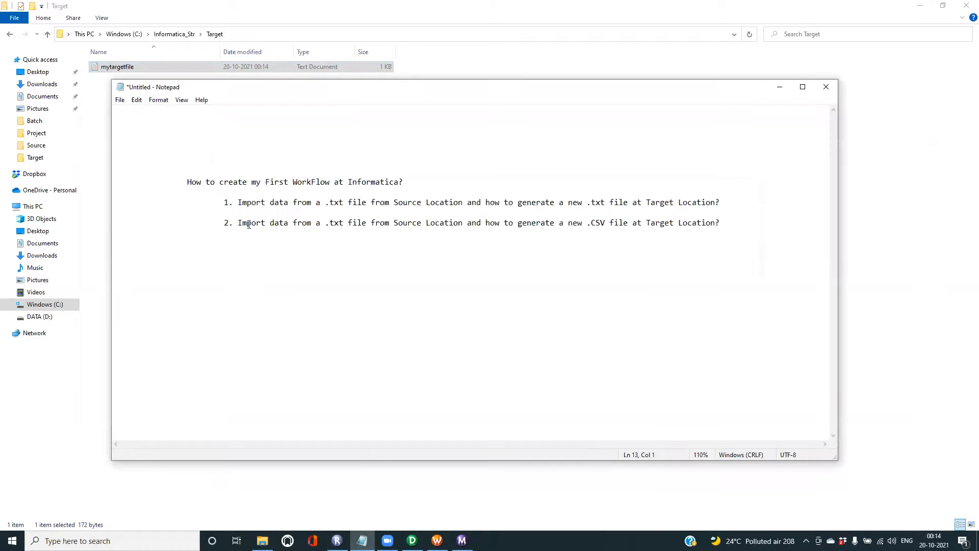
pyautogui.moveTo(238, 224); pyautogui.dragTo(358, 223)
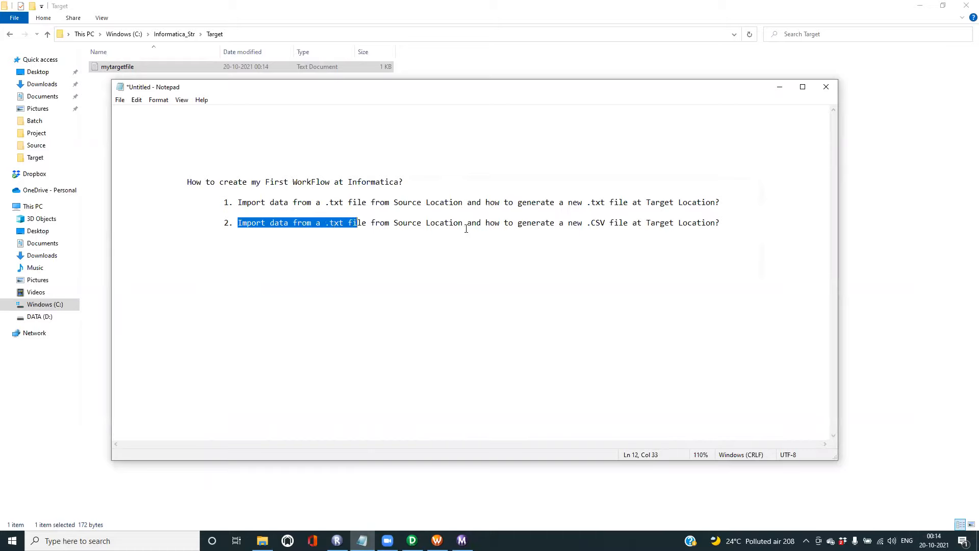
pyautogui.moveTo(509, 223); pyautogui.dragTo(706, 223)
# - Keep the unsaved notes open by cancelling the close, and return to Workflow Manager
pyautogui.click(832, 87)
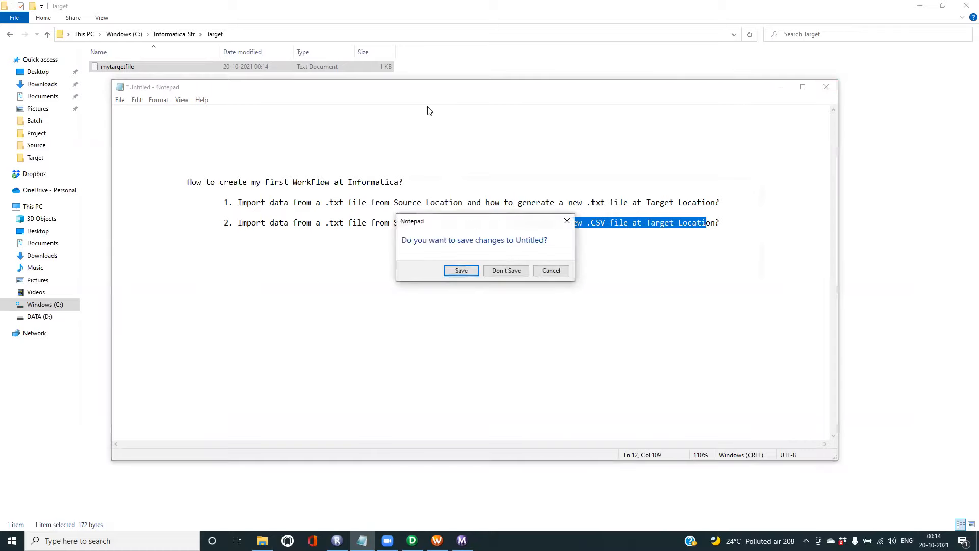
pyautogui.click(551, 268)
pyautogui.click(890, 243)
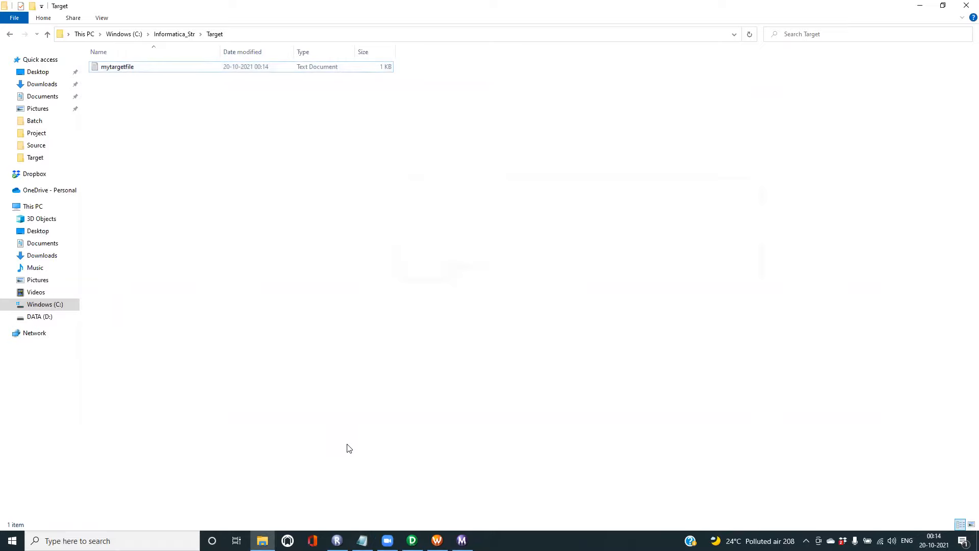
pyautogui.click(437, 541)
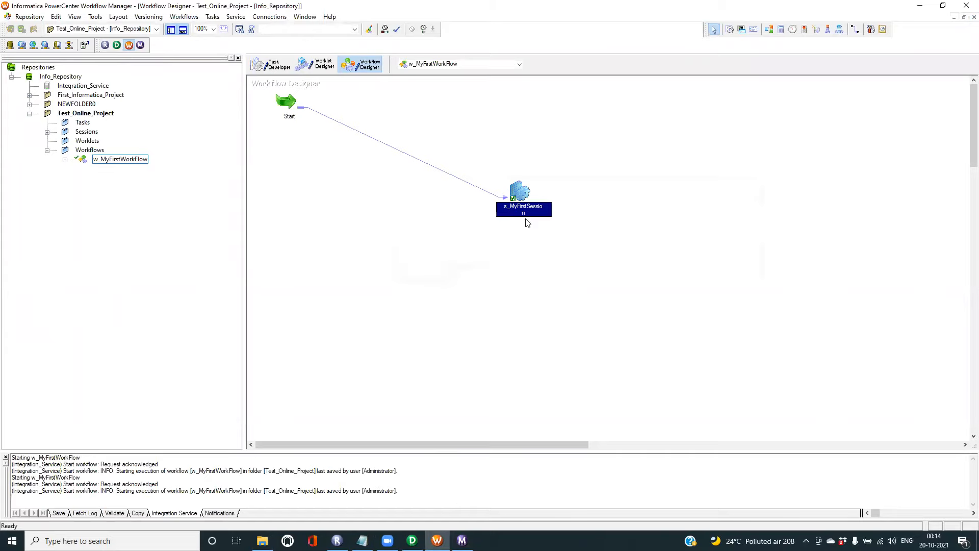
# - Change s_MyFirstSession's MyTargetFile output filename from mytargetfile.txt to mytargetfile.csv
pyautogui.doubleClick(525, 194)
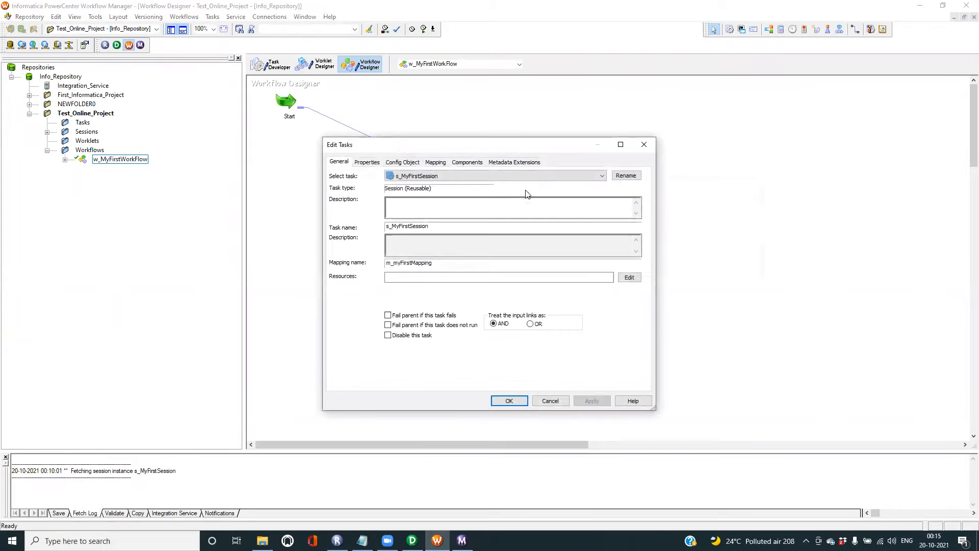
pyautogui.click(435, 162)
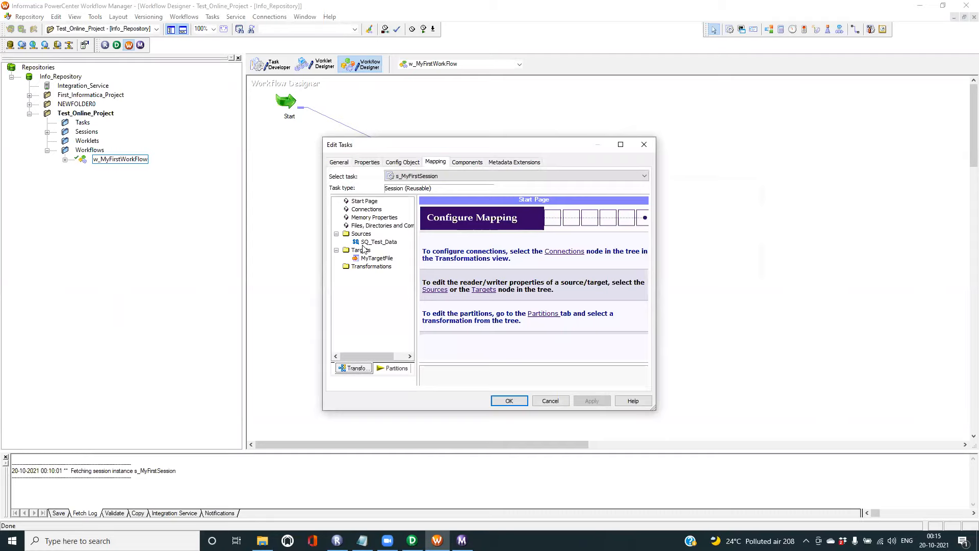
pyautogui.click(376, 258)
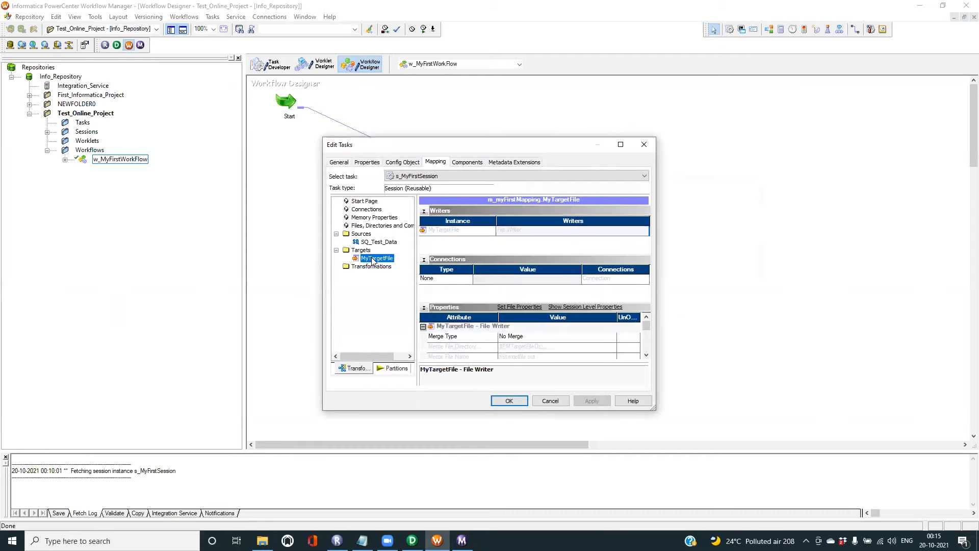
pyautogui.click(620, 144)
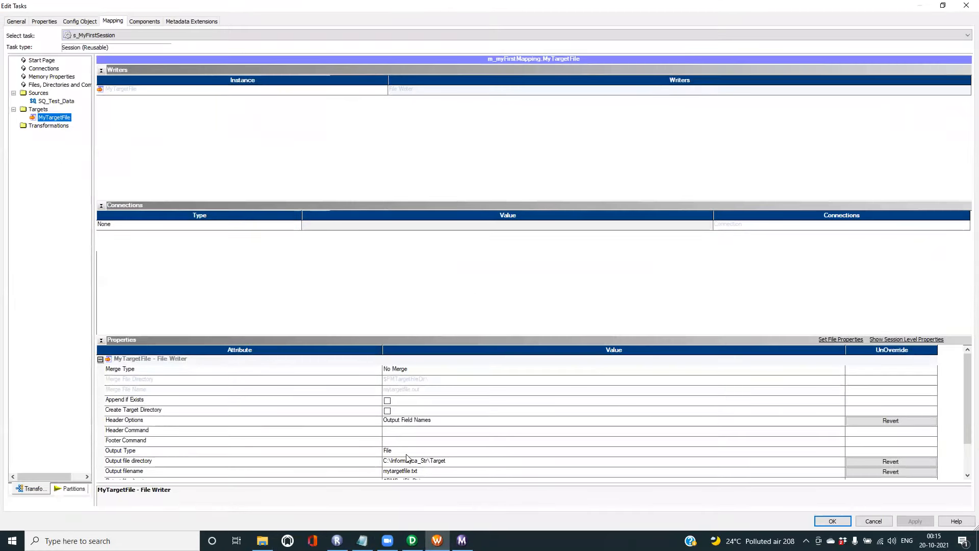
pyautogui.click(437, 472)
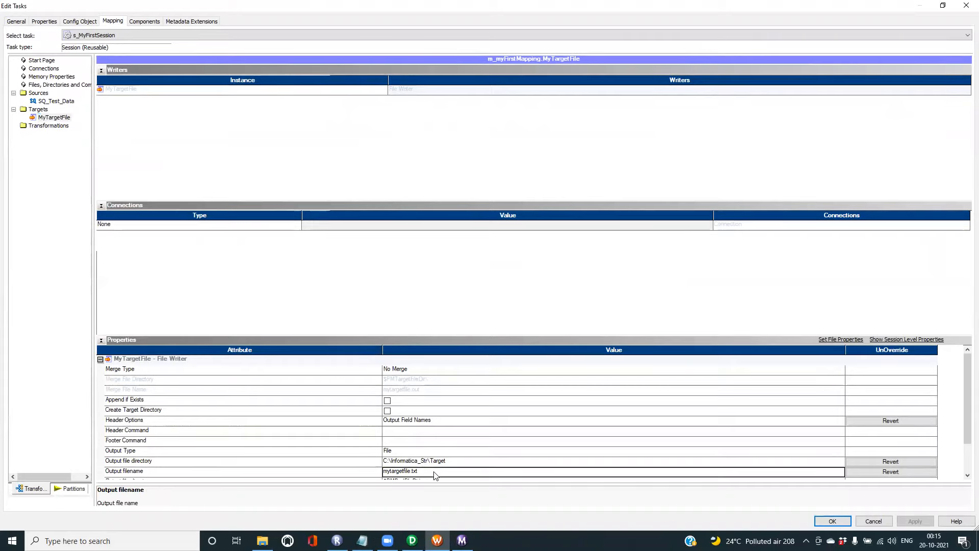
pyautogui.click(412, 470)
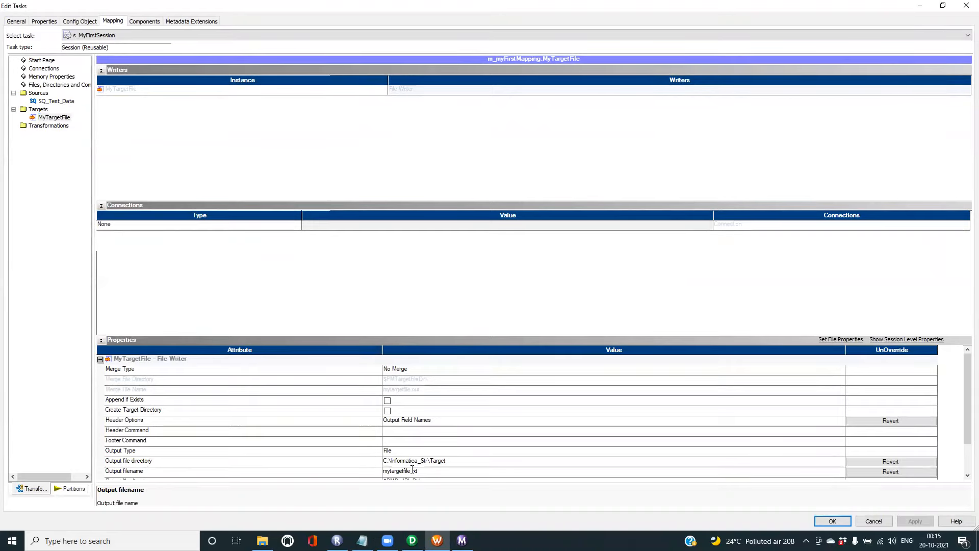
pyautogui.moveTo(413, 471); pyautogui.dragTo(424, 471)
pyautogui.press('BackSpace')
pyautogui.write('csv')
pyautogui.click(832, 522)
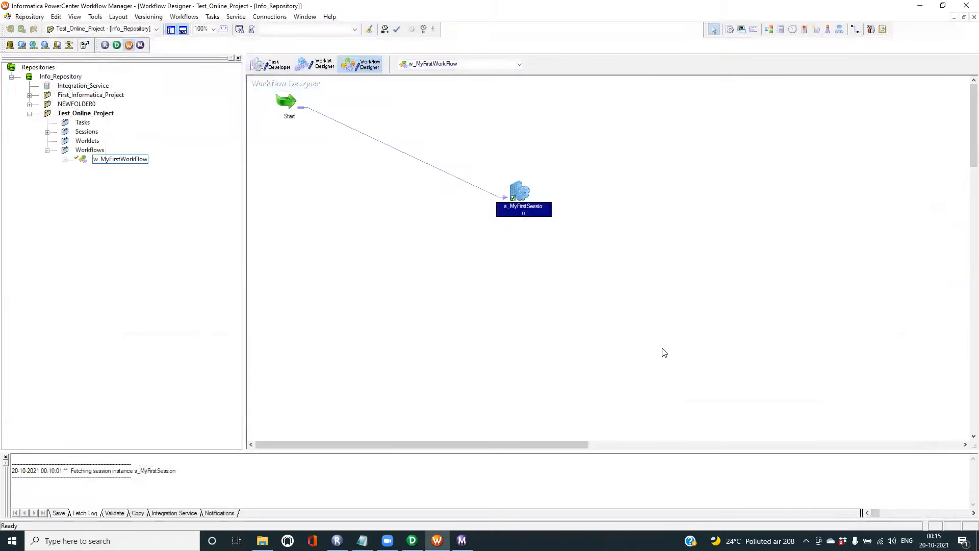
# - Save and start w_MyFirstWorkFlow, confirm it Succeeded in Workflow Monitor, then view the Target folder
pyautogui.hotkey('ctrl', 's')
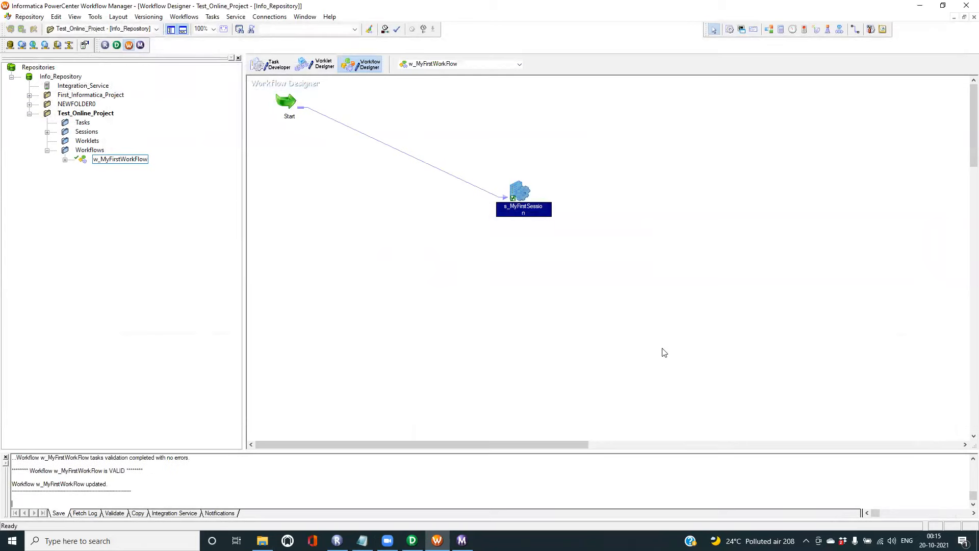
pyautogui.rightClick(122, 161)
pyautogui.click(149, 204)
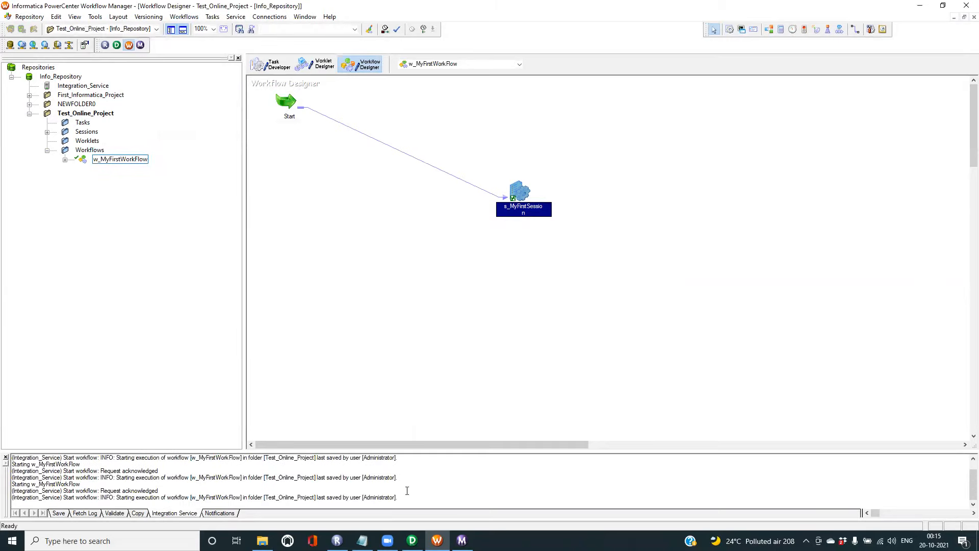
pyautogui.click(462, 541)
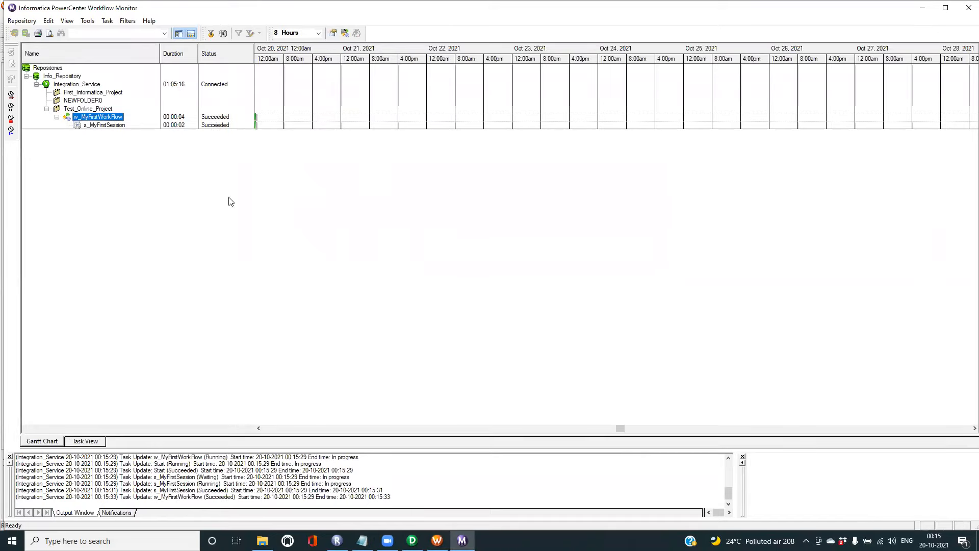
pyautogui.click(262, 541)
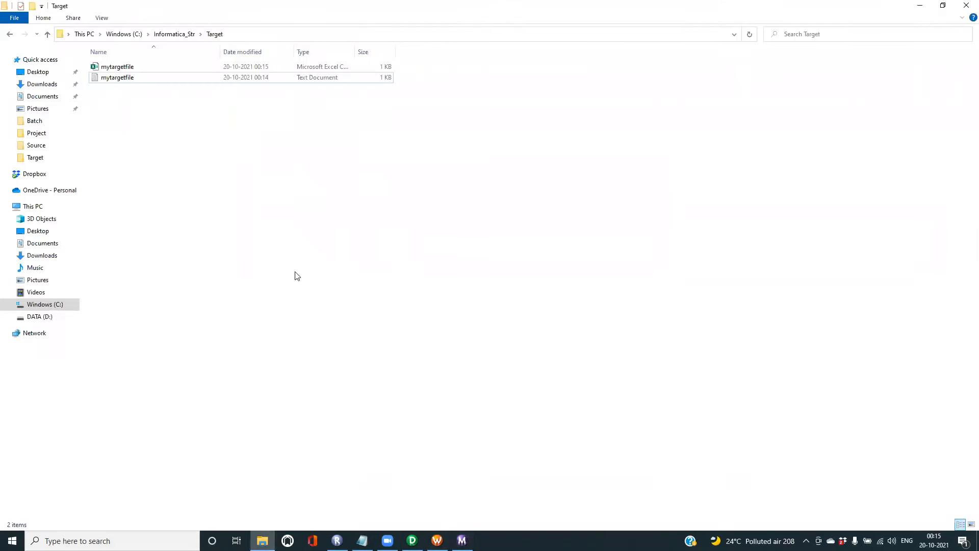
pyautogui.rightClick(150, 142)
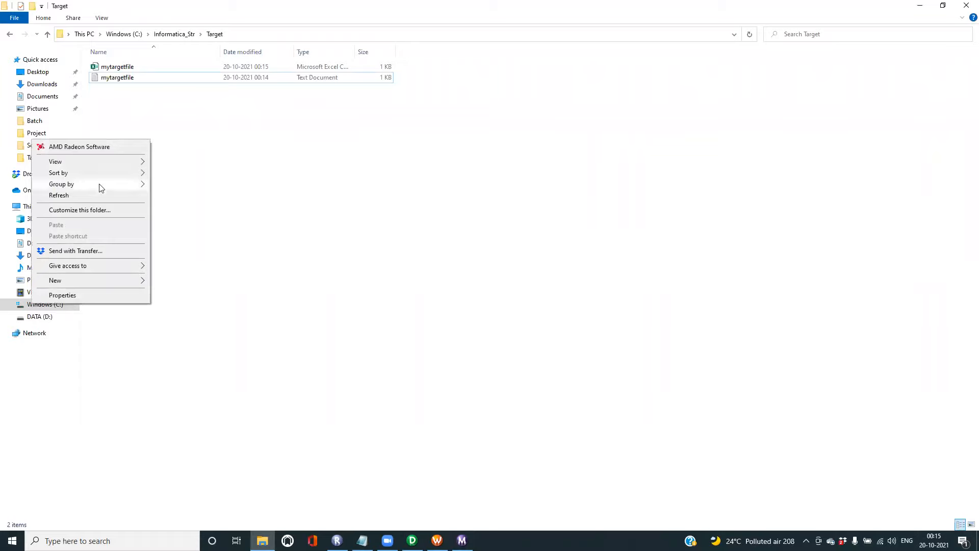
pyautogui.click(72, 195)
pyautogui.doubleClick(124, 67)
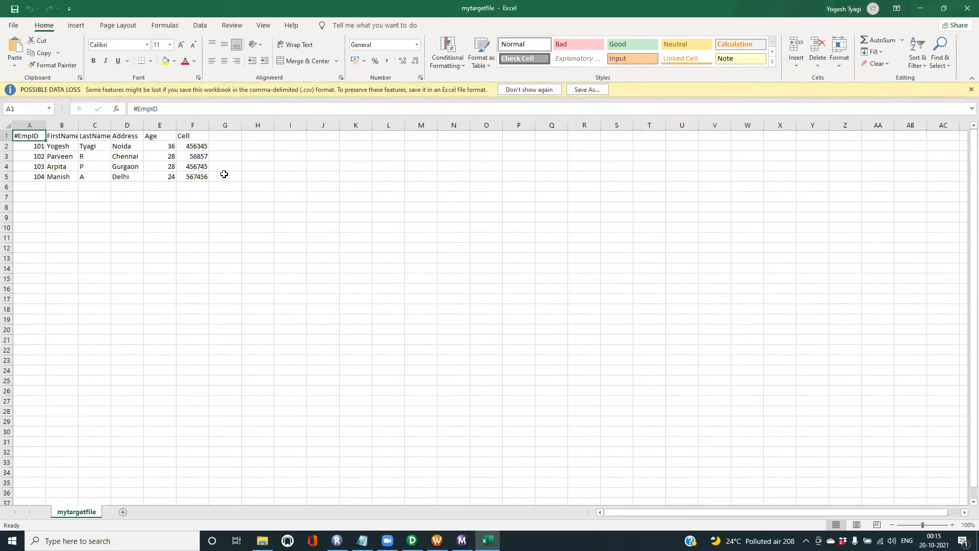
pyautogui.moveTo(66, 145); pyautogui.dragTo(220, 178)
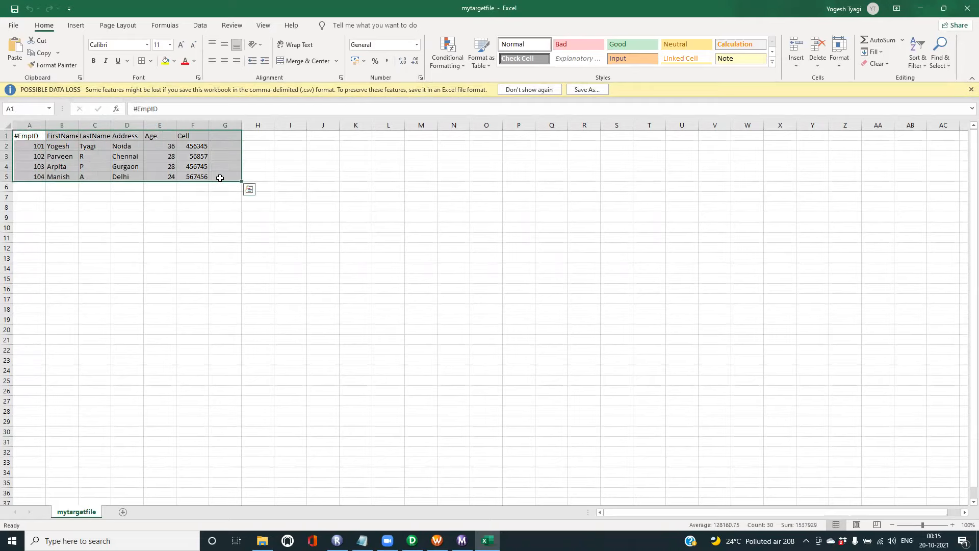
pyautogui.click(504, 205)
pyautogui.click(966, 9)
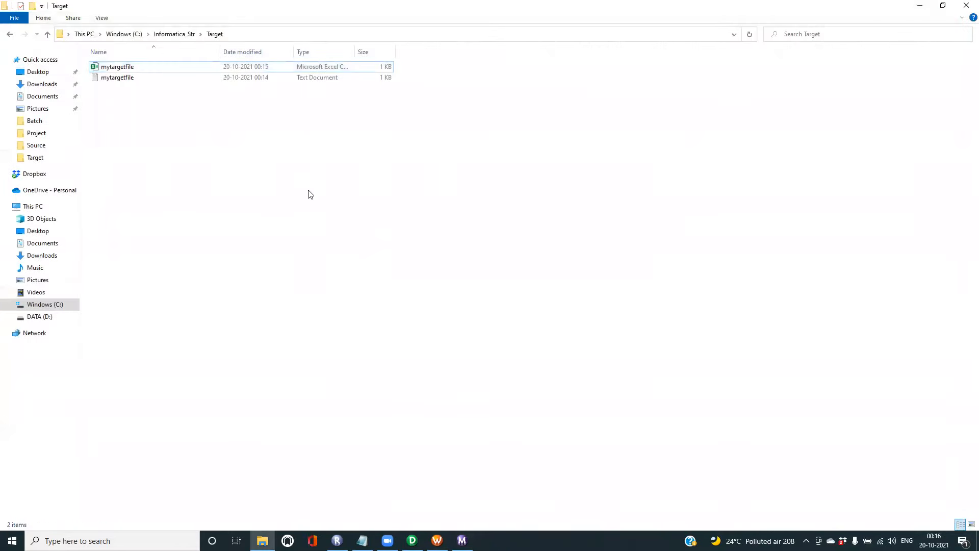
# - Add an indented 'Congratulations!!!!!!!' line below the two tasks in the Notepad notes
pyautogui.click(362, 541)
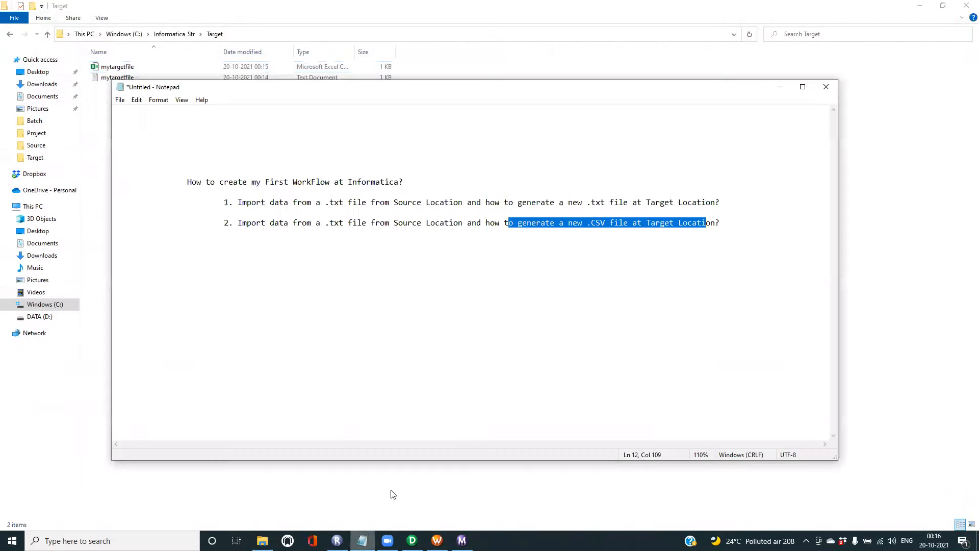
pyautogui.click(383, 331)
pyautogui.press('Return')
pyautogui.press('Tab')
pyautogui.write('C')
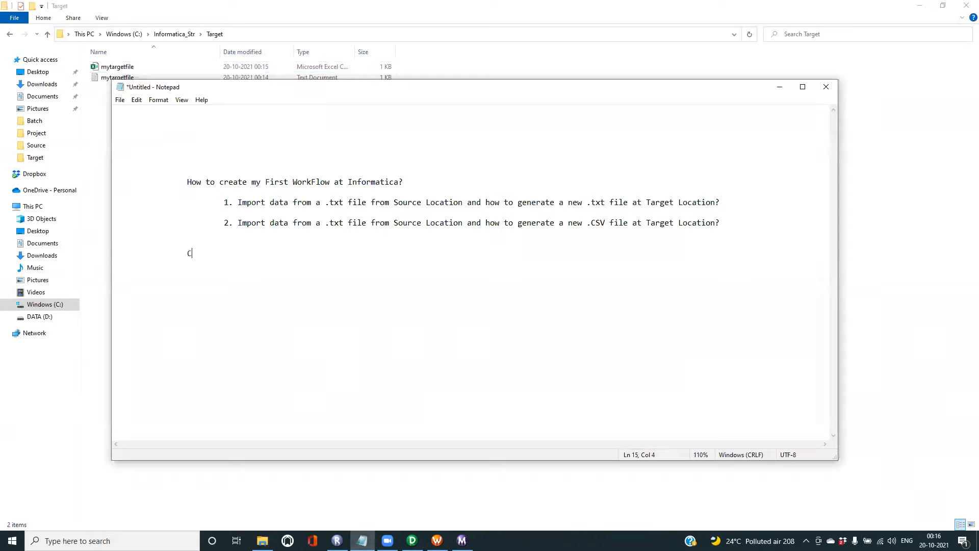
pyautogui.write('ongratulations!!!!!!!')
pyautogui.click(638, 45)
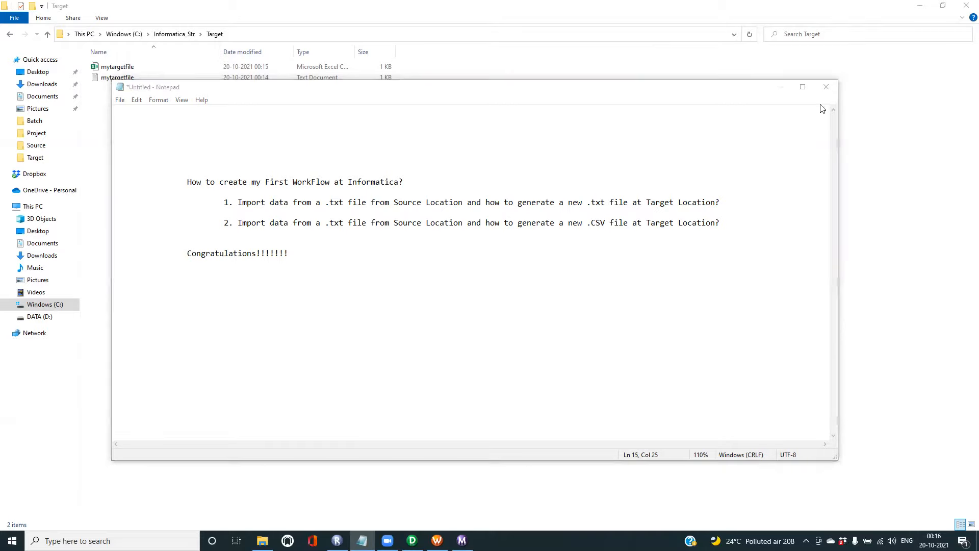